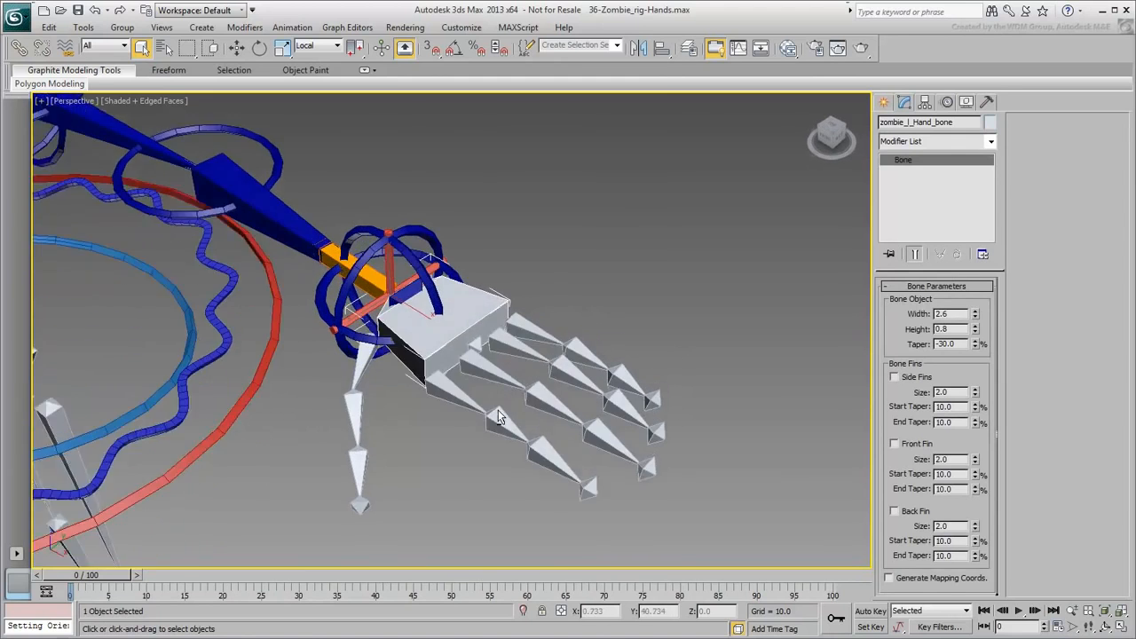
Try moving and rotating the left hand's IK control, then undo the changes.
{"action": "middle_click_drag", "start_coordinate": [482, 483], "coordinate": [466, 457]}
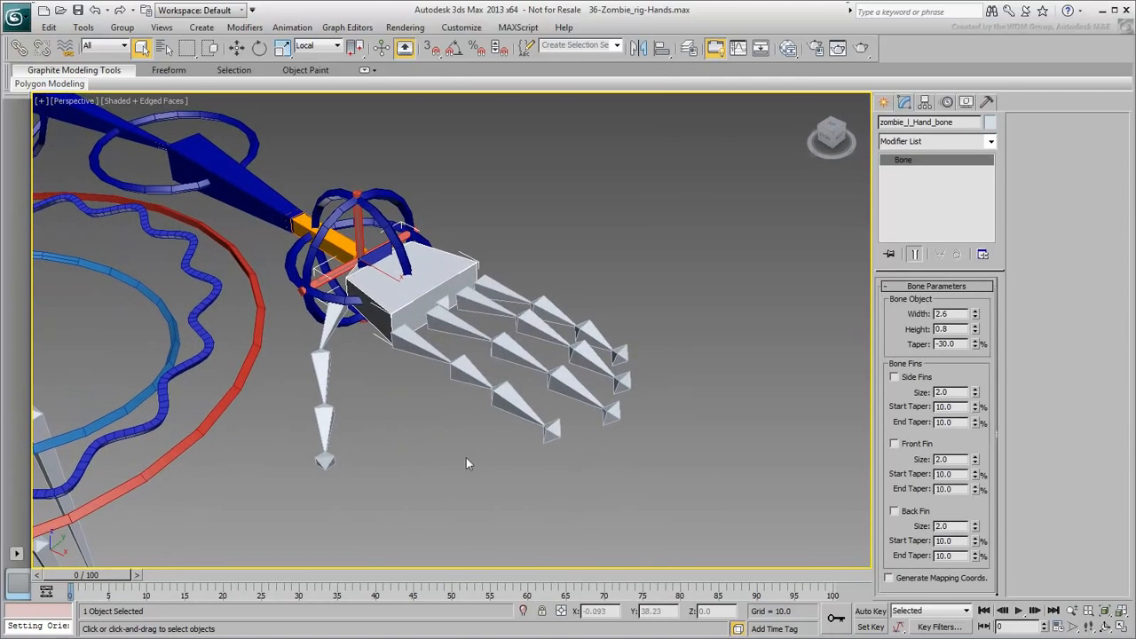
{"action": "left_click", "coordinate": [694, 507]}
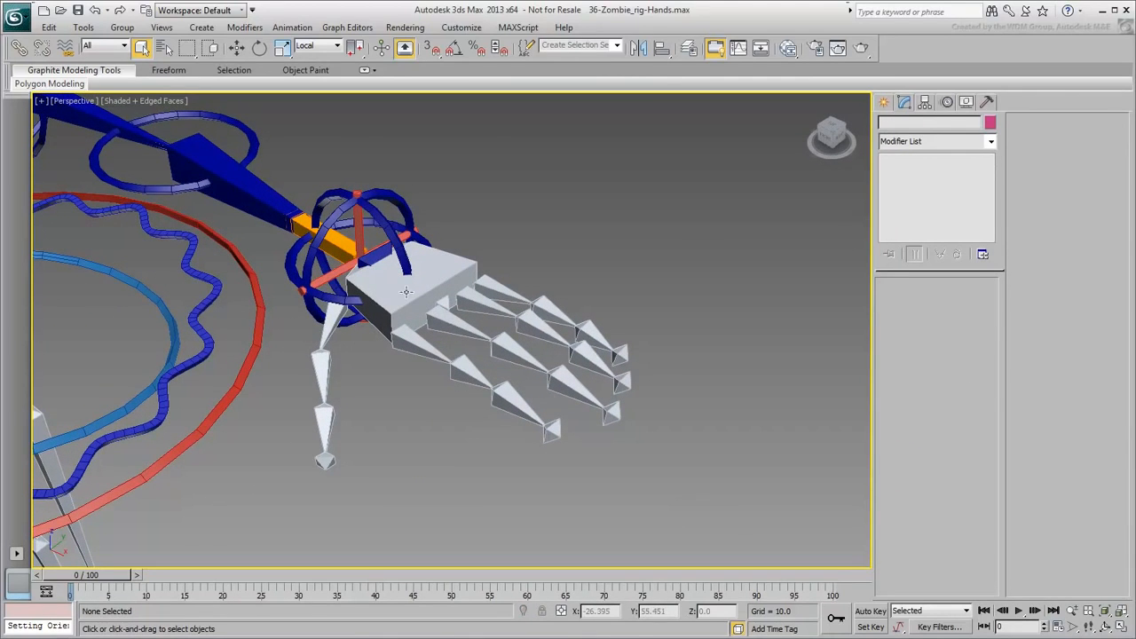
{"action": "left_click", "coordinate": [359, 235]}
{"action": "right_click", "coordinate": [360, 235]}
{"action": "left_click", "coordinate": [380, 249]}
{"action": "left_click_drag", "start_coordinate": [383, 257], "coordinate": [278, 301]}
{"action": "right_click", "coordinate": [285, 273]}
{"action": "left_click", "coordinate": [303, 297]}
{"action": "key", "text": "ctrl+z"}
{"action": "key", "text": "ctrl+z"}
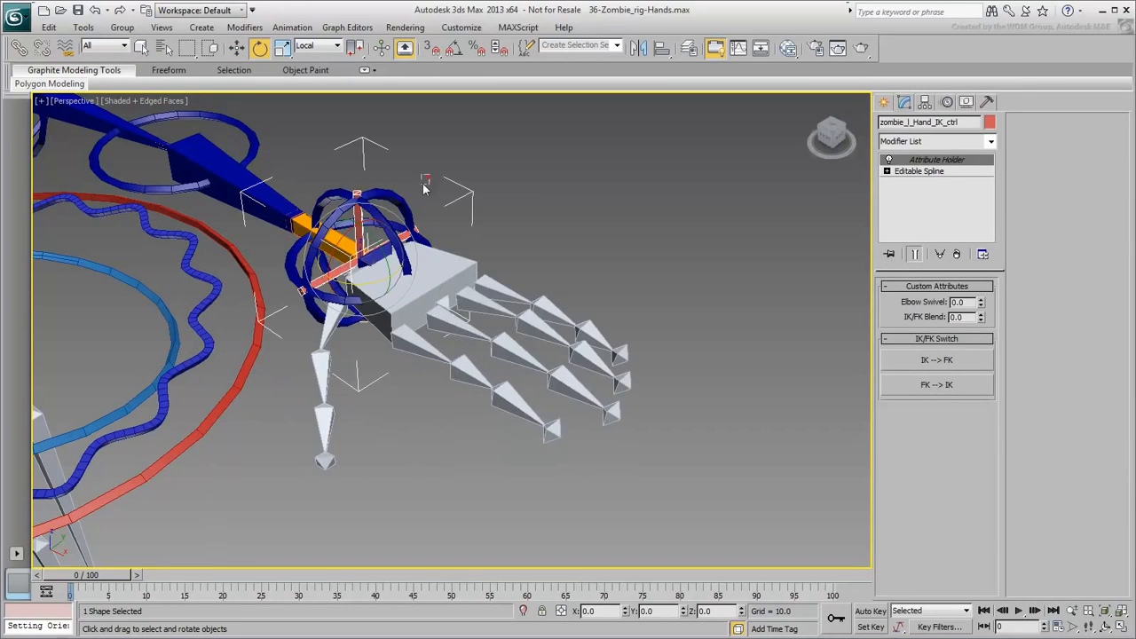
Set IK/FK Blend to 100 on the left hand's FK control and test rotating the hand with it.
{"action": "left_click", "coordinate": [405, 207]}
{"action": "left_click_drag", "start_coordinate": [982, 320], "coordinate": [981, 293]}
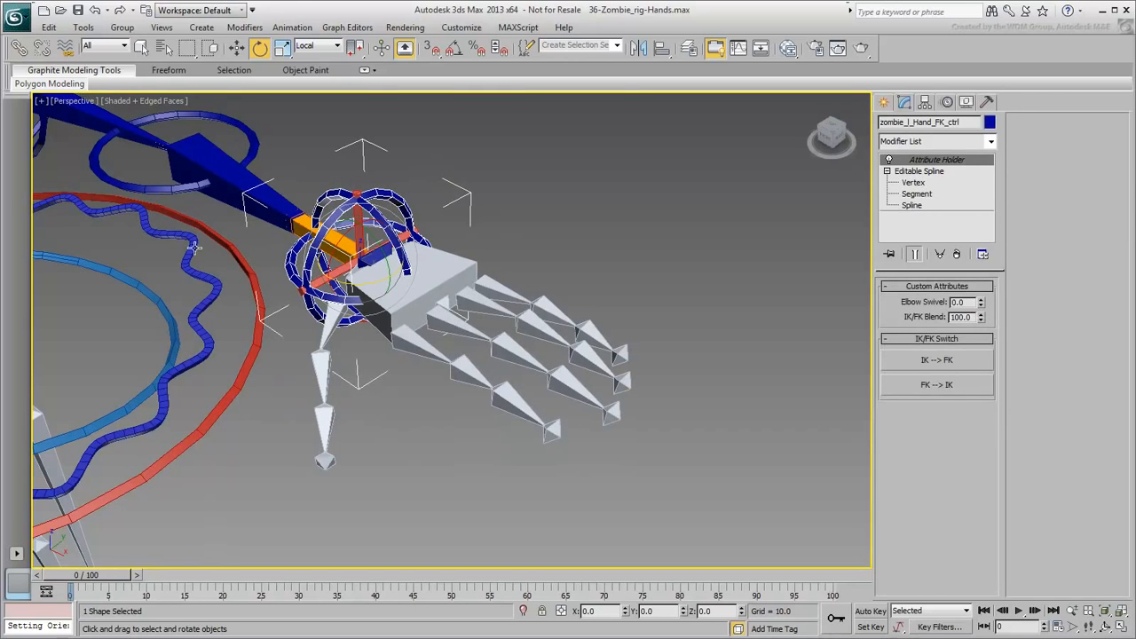
{"action": "left_click_drag", "start_coordinate": [320, 266], "coordinate": [350, 277]}
{"action": "left_click", "coordinate": [703, 282]}
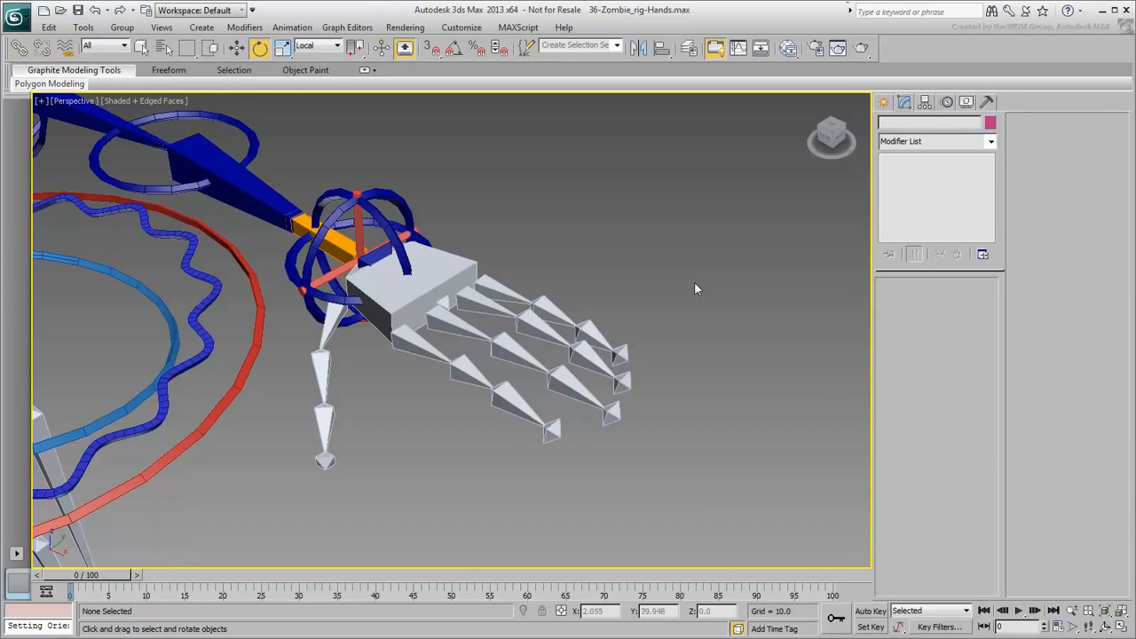
Draw a circle with a radius of about 2.5 beside the fingers and convert it to an editable spline.
{"action": "left_click", "coordinate": [883, 101]}
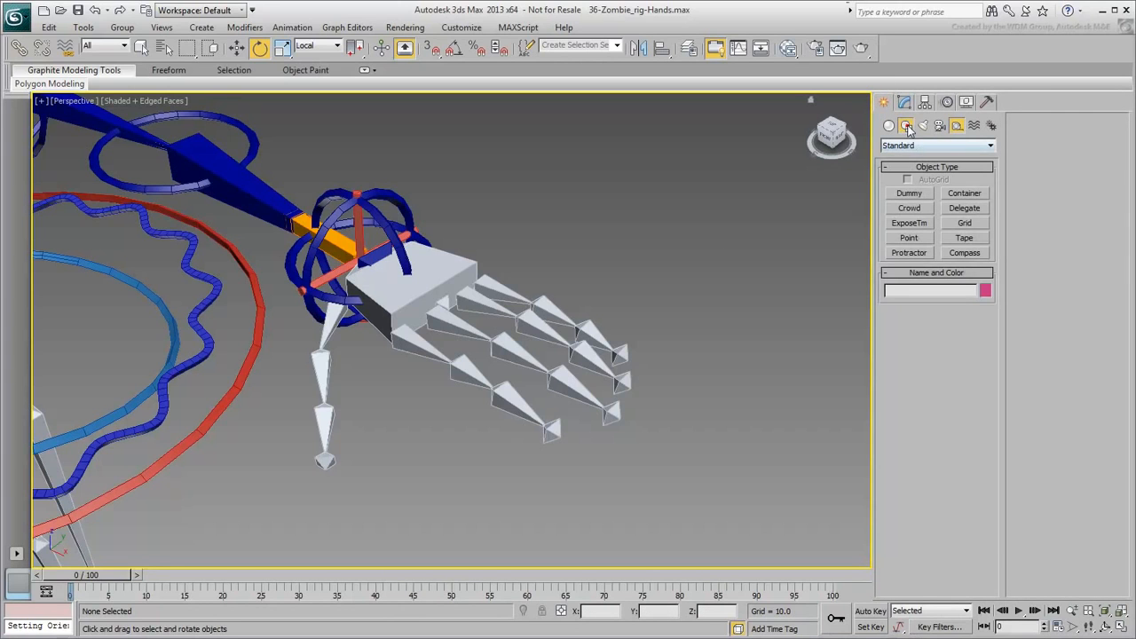
{"action": "left_click", "coordinate": [907, 126]}
{"action": "left_click", "coordinate": [908, 219]}
{"action": "left_click_drag", "start_coordinate": [680, 321], "coordinate": [709, 324]}
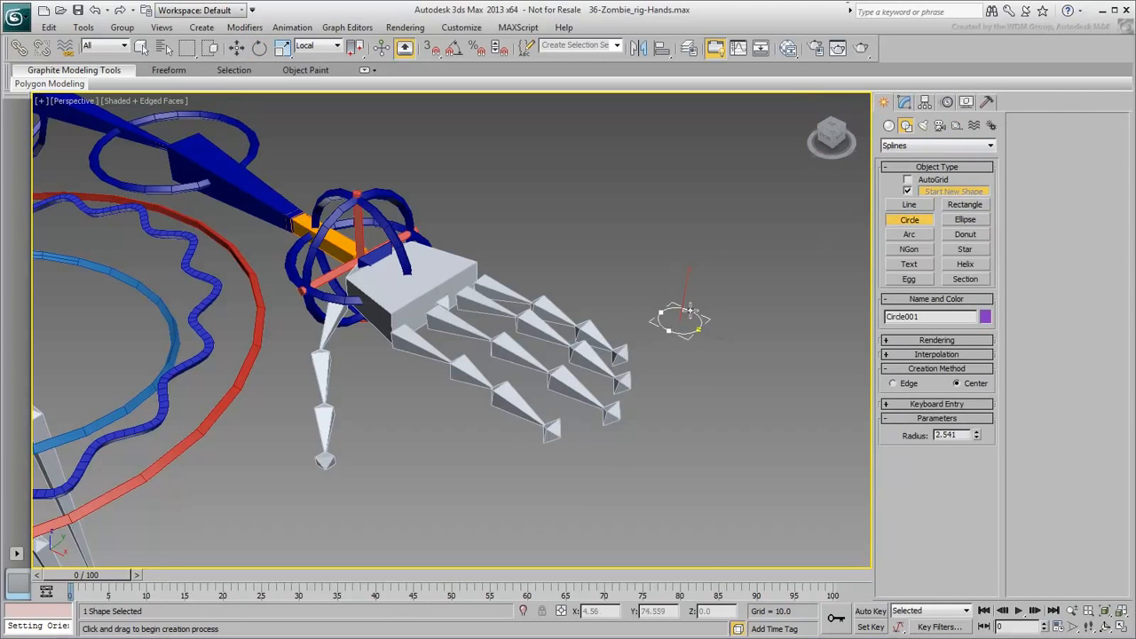
{"action": "right_click", "coordinate": [689, 324]}
{"action": "right_click", "coordinate": [690, 325]}
{"action": "mouse_move", "coordinate": [729, 456]}
{"action": "left_click", "coordinate": [836, 452]}
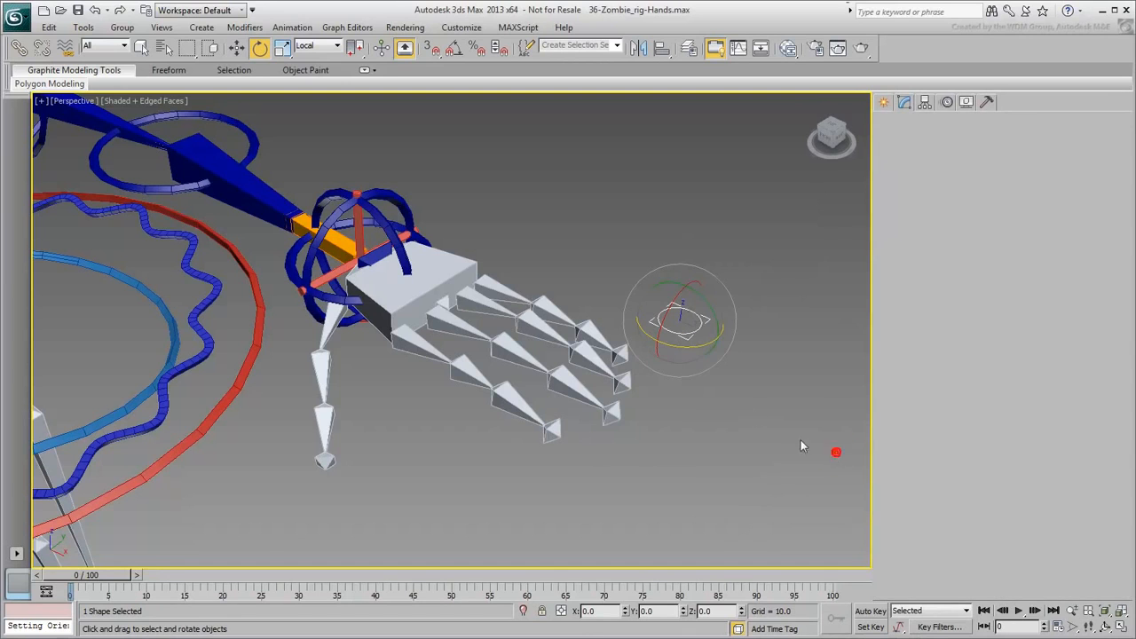
With angle snap on, clone the circle's spline in 90-degree rotations within the shape to form a sphere of three rings.
{"action": "left_click", "coordinate": [954, 334]}
{"action": "left_click", "coordinate": [453, 50]}
{"action": "left_click_drag", "start_coordinate": [683, 339], "coordinate": [631, 341], "text": "shift"}
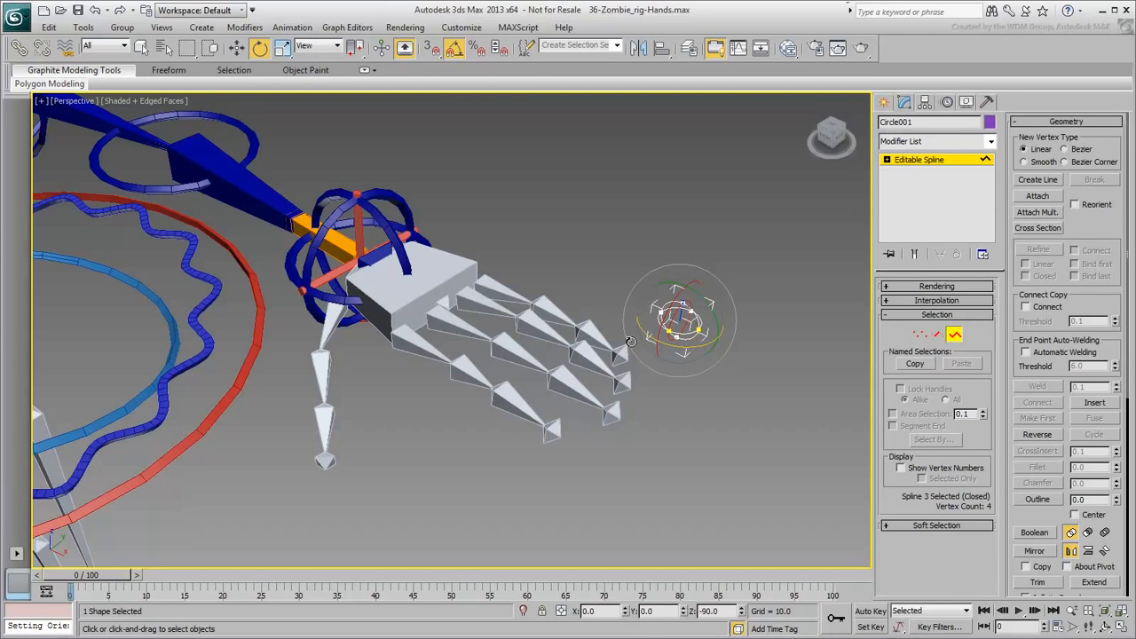
{"action": "left_click", "coordinate": [954, 334]}
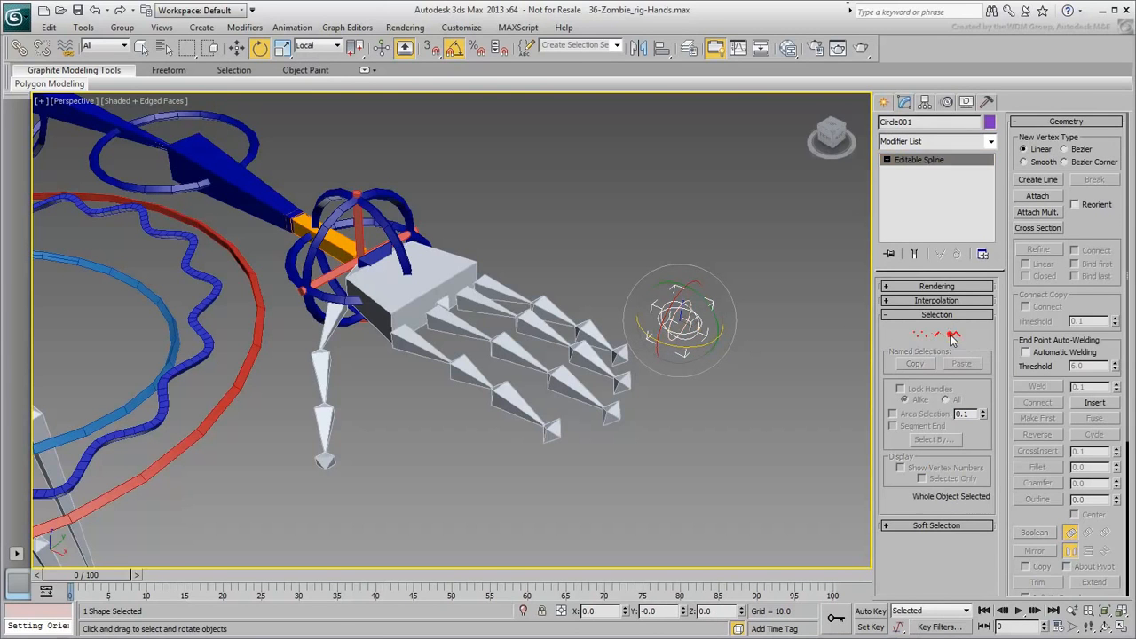
Enable the shape's rendering in the viewport and rename it zombie_l_Pinky_ctrl.
{"action": "left_click", "coordinate": [936, 286]}
{"action": "left_click", "coordinate": [923, 310]}
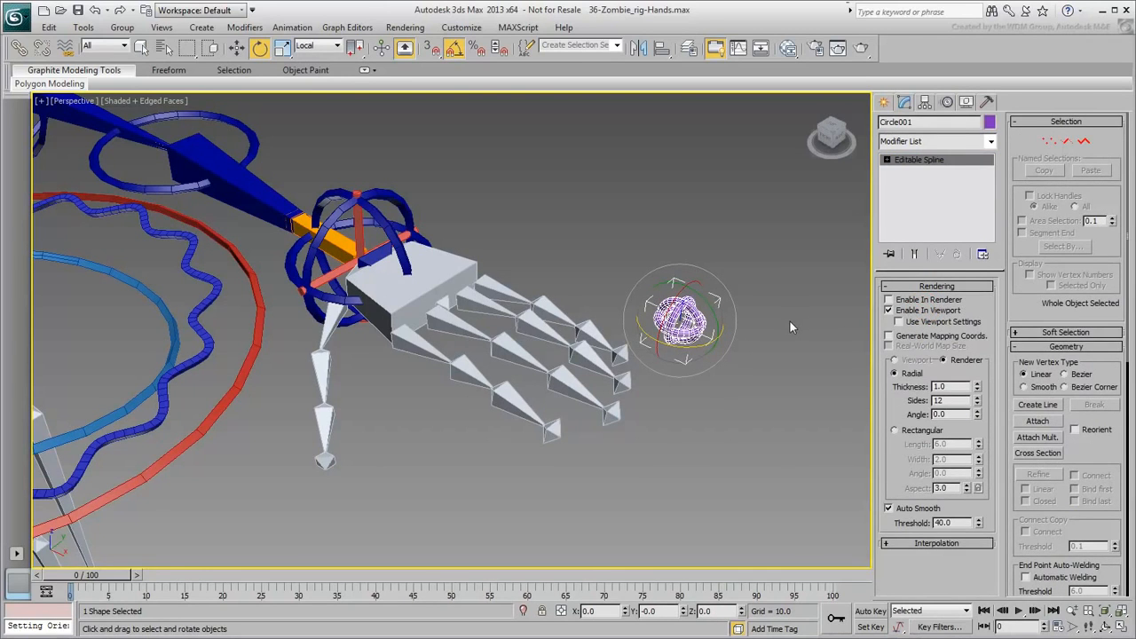
{"action": "double_click", "coordinate": [932, 123]}
{"action": "type", "text": "zombie_l_Pinky_ctrl"}
Align the pinky control to the first pinky bone, matching pivot points in X, Y, Z position and orientation on all axes.
{"action": "left_click", "coordinate": [662, 47]}
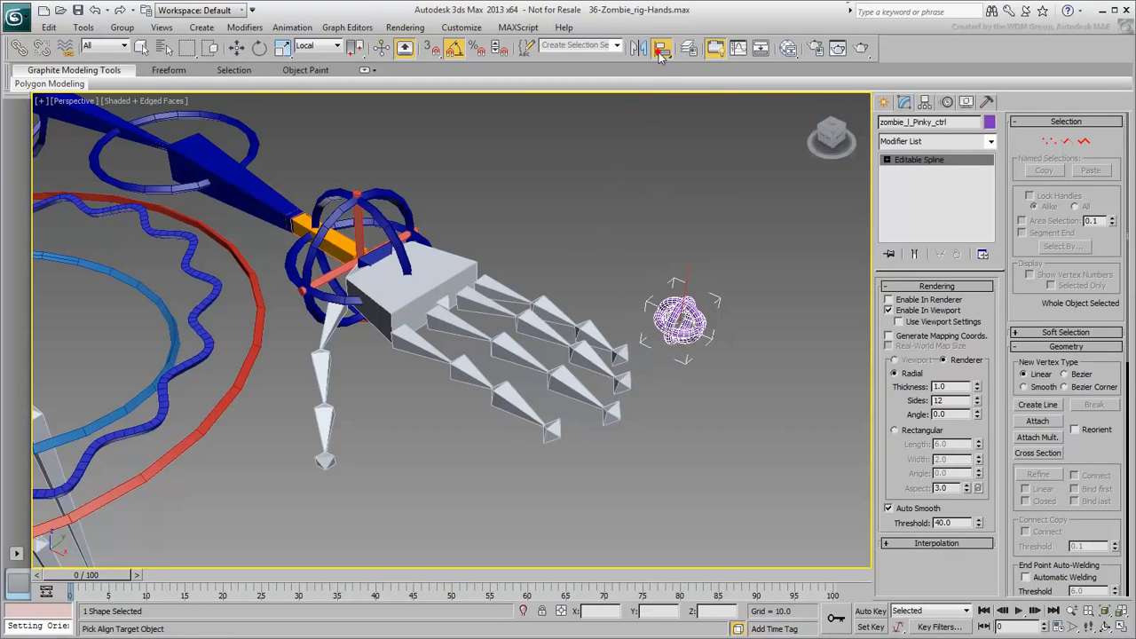
{"action": "left_click", "coordinate": [504, 293]}
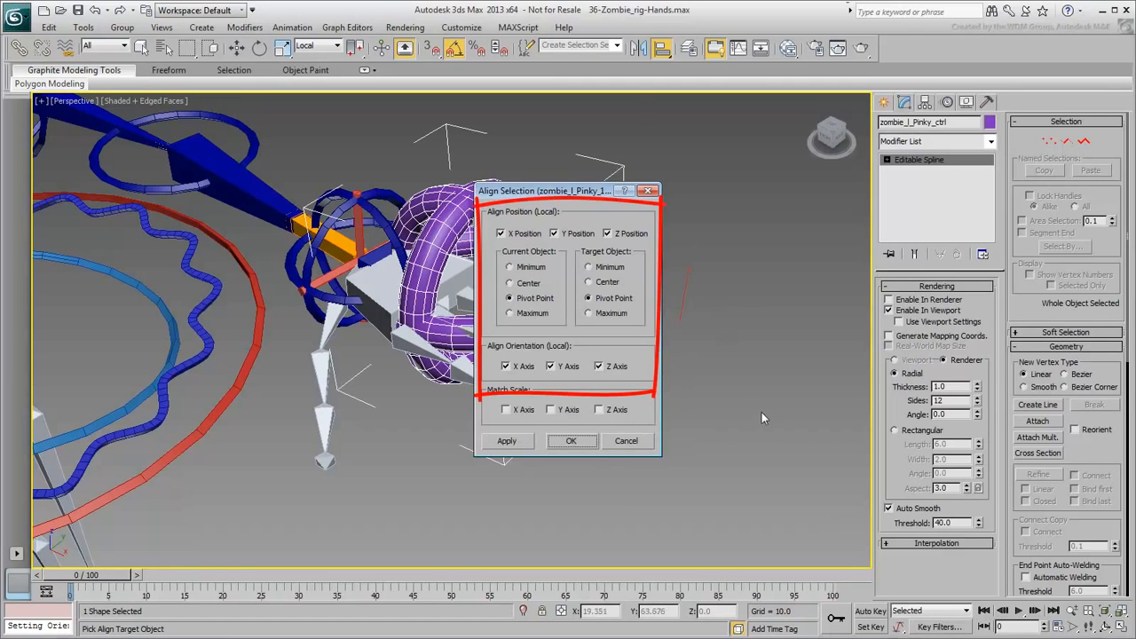
{"action": "left_click", "coordinate": [572, 441]}
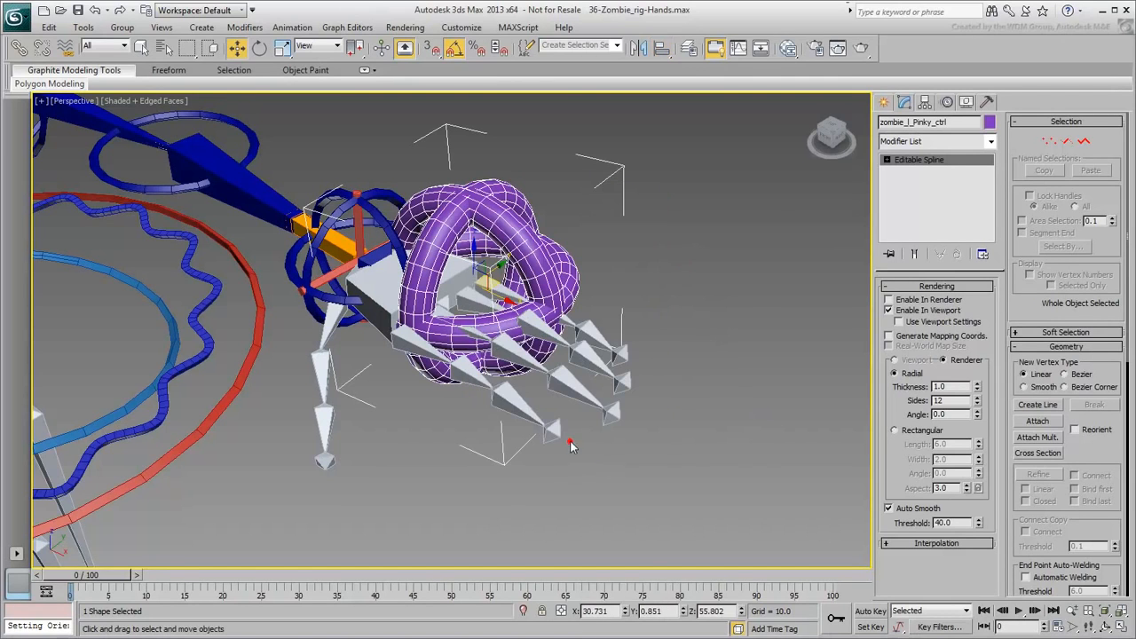
Scale down the pinky control's three splines at spline level to fit around the base of the finger.
{"action": "left_click", "coordinate": [887, 160]}
{"action": "left_click", "coordinate": [912, 193]}
{"action": "right_click", "coordinate": [449, 373]}
{"action": "left_click", "coordinate": [464, 398]}
{"action": "left_click_drag", "start_coordinate": [469, 401], "coordinate": [464, 530]}
Set the pinky control's rendering thickness to 0.15, sides to 4 and interpolation steps to 4.
{"action": "double_click", "coordinate": [950, 387]}
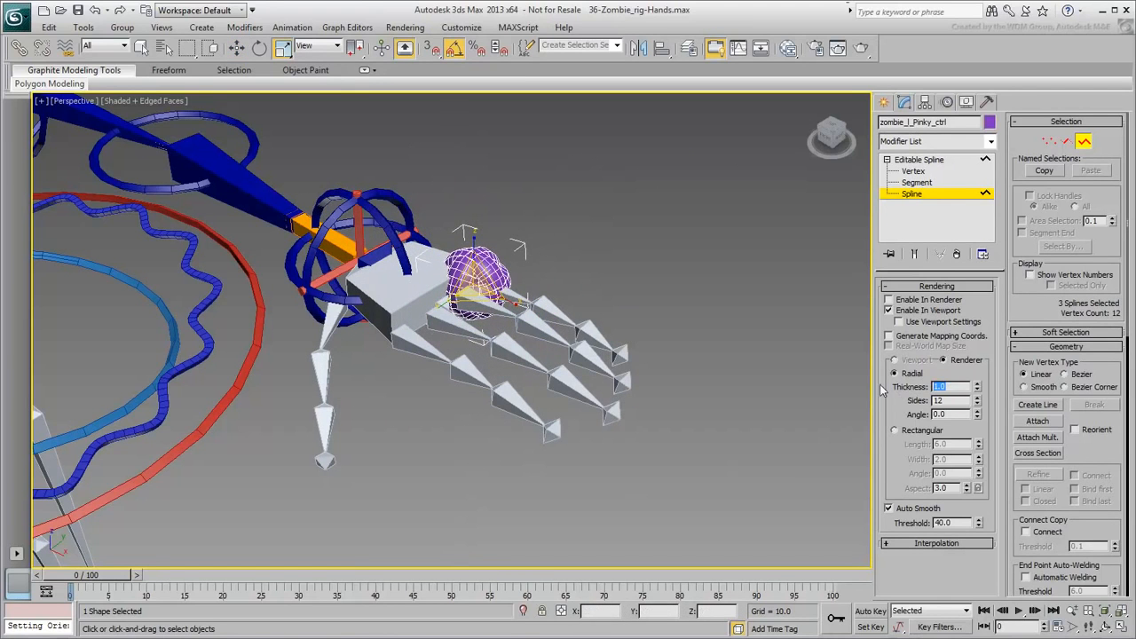
{"action": "type", "text": "0.2"}
{"action": "key", "text": "Return"}
{"action": "type", "text": ".15"}
{"action": "key", "text": "Return"}
{"action": "double_click", "coordinate": [952, 401]}
{"action": "type", "text": "4"}
{"action": "key", "text": "Return"}
{"action": "left_click", "coordinate": [931, 546]}
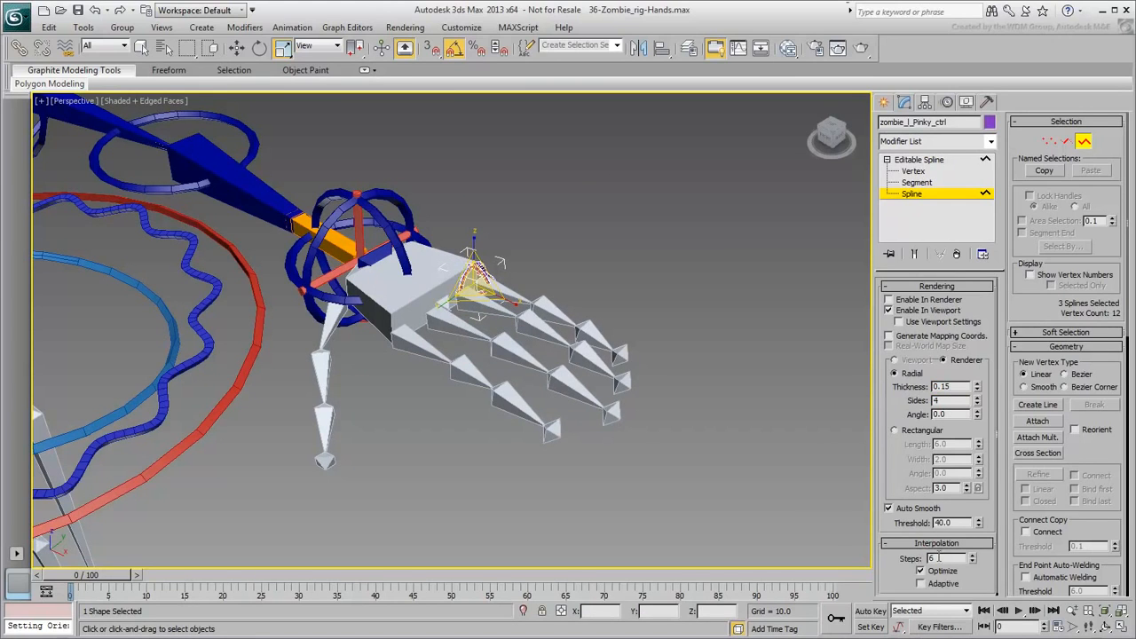
Leave spline editing and set the pinky control's rendering thickness to 0.1.
{"action": "middle_click_drag", "start_coordinate": [534, 268], "coordinate": [539, 306], "text": "alt"}
{"action": "left_click", "coordinate": [921, 160]}
{"action": "left_click", "coordinate": [958, 386]}
{"action": "key", "text": "BackSpace"}
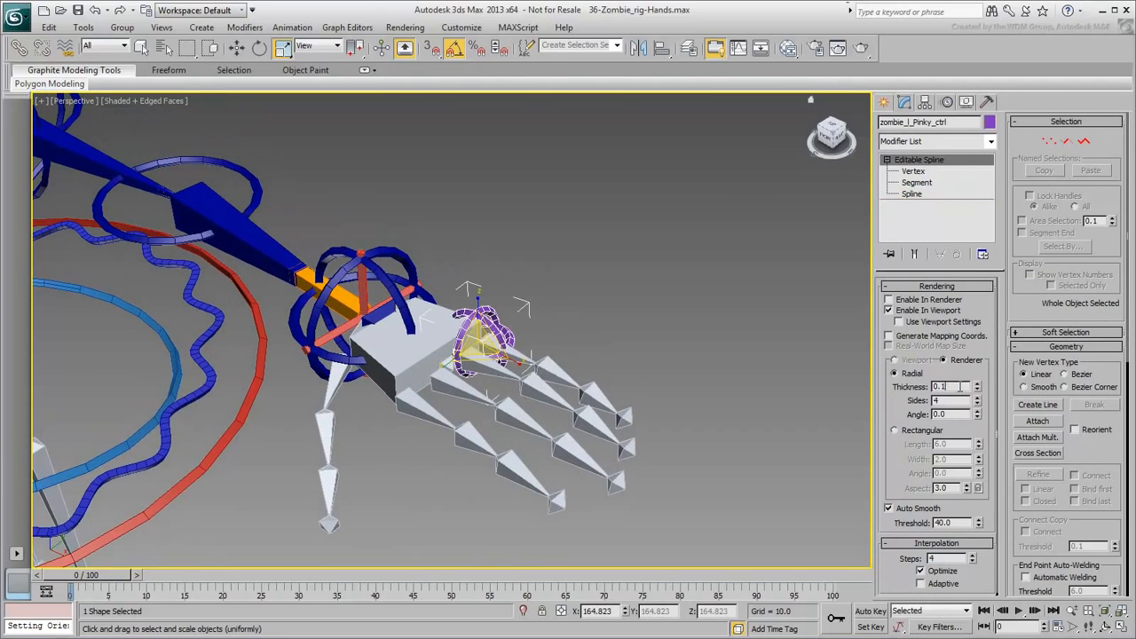
{"action": "key", "text": "Return"}
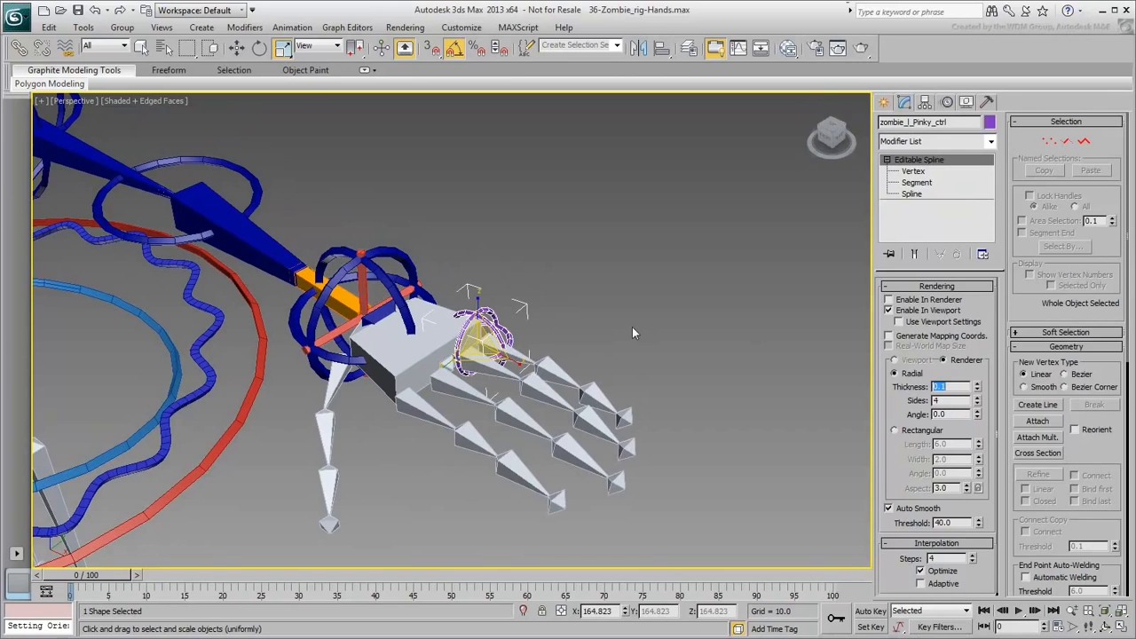
Change the pinky control's object color to a dark blue from the AutoCAD ACI palette and deselect it.
{"action": "left_click", "coordinate": [991, 123]}
{"action": "left_click", "coordinate": [624, 412]}
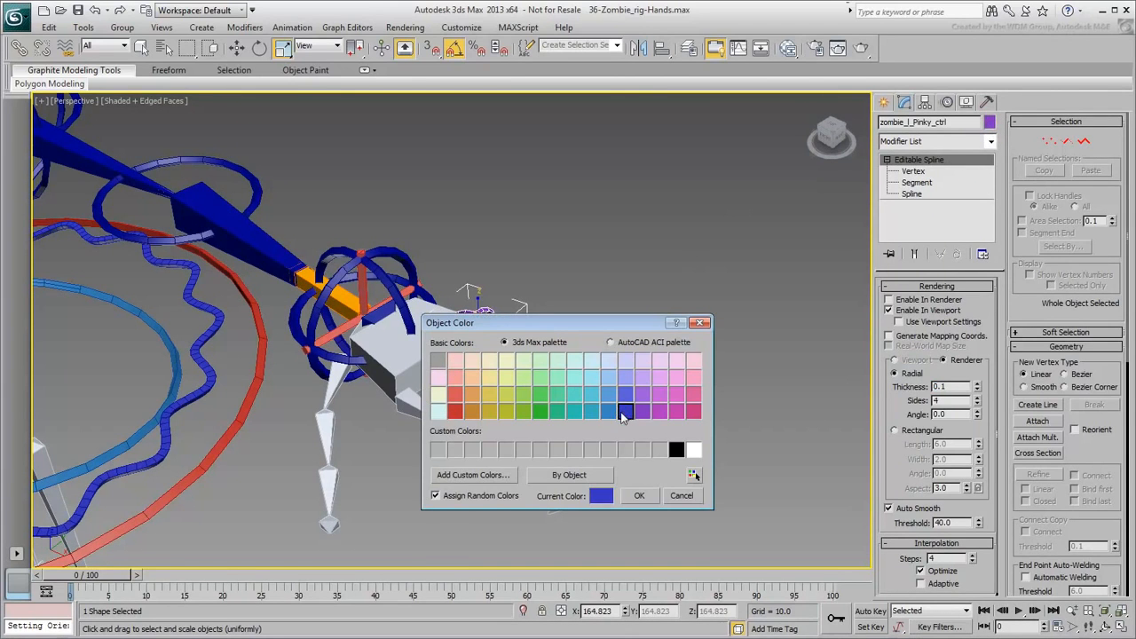
{"action": "left_click", "coordinate": [627, 343]}
{"action": "left_click", "coordinate": [617, 357]}
{"action": "left_click", "coordinate": [636, 497]}
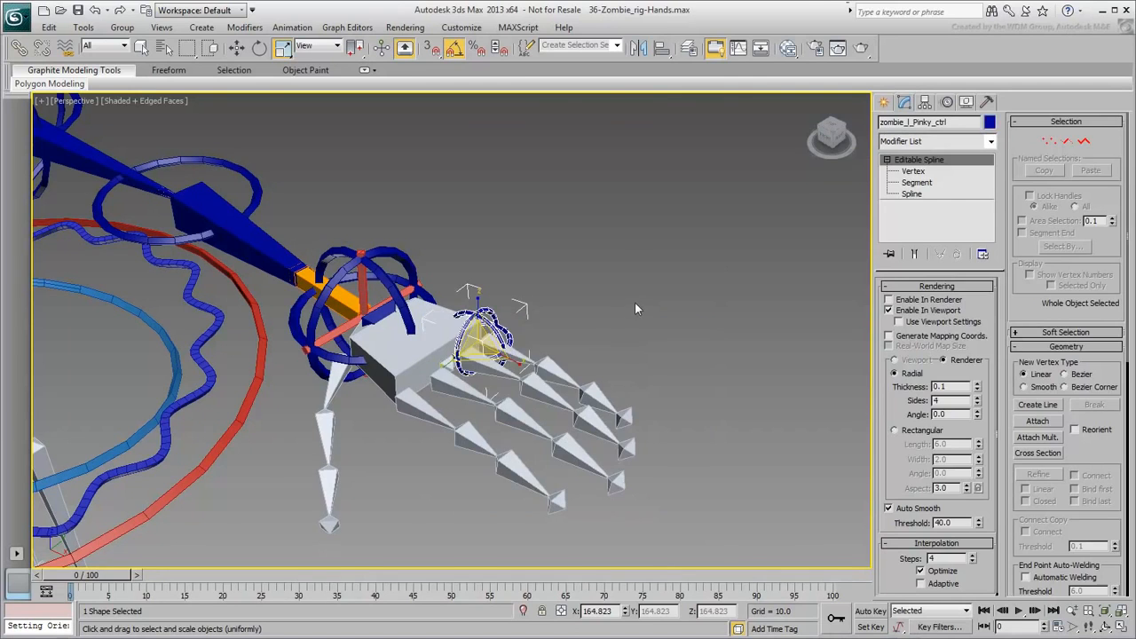
{"action": "left_click", "coordinate": [636, 303]}
Clone the pinky control as a copy beyond the fingertips and name it zombie_l_Ring_ctrl.
{"action": "left_click", "coordinate": [491, 322]}
{"action": "right_click", "coordinate": [502, 346]}
{"action": "left_click", "coordinate": [518, 355]}
{"action": "left_click_drag", "start_coordinate": [500, 339], "coordinate": [652, 334], "text": "shift"}
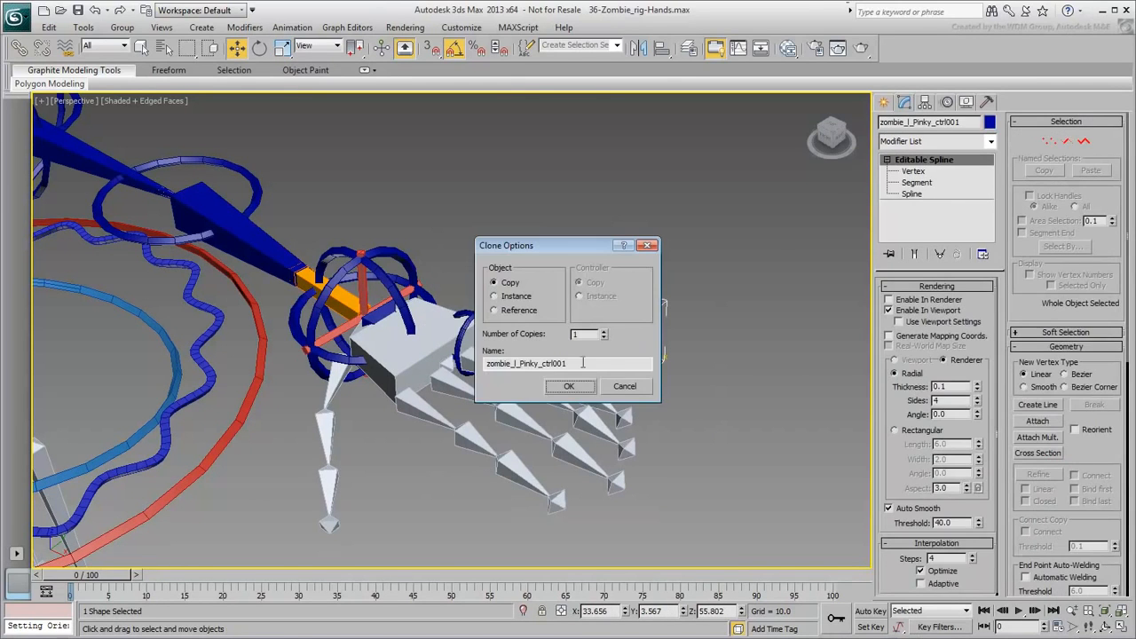
{"action": "left_click_drag", "start_coordinate": [531, 360], "coordinate": [519, 363]}
{"action": "type", "text": "Ring"}
{"action": "key", "text": "Return"}
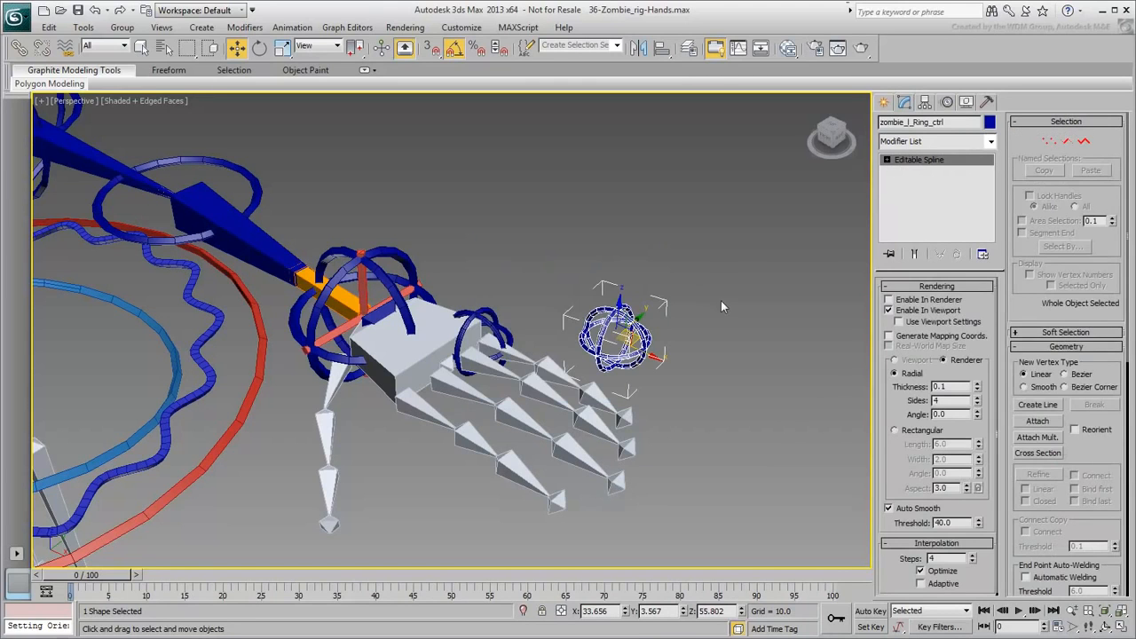
Align the ring control to the first ring-finger bone by pivot point position and orientation on all axes.
{"action": "left_click", "coordinate": [661, 47]}
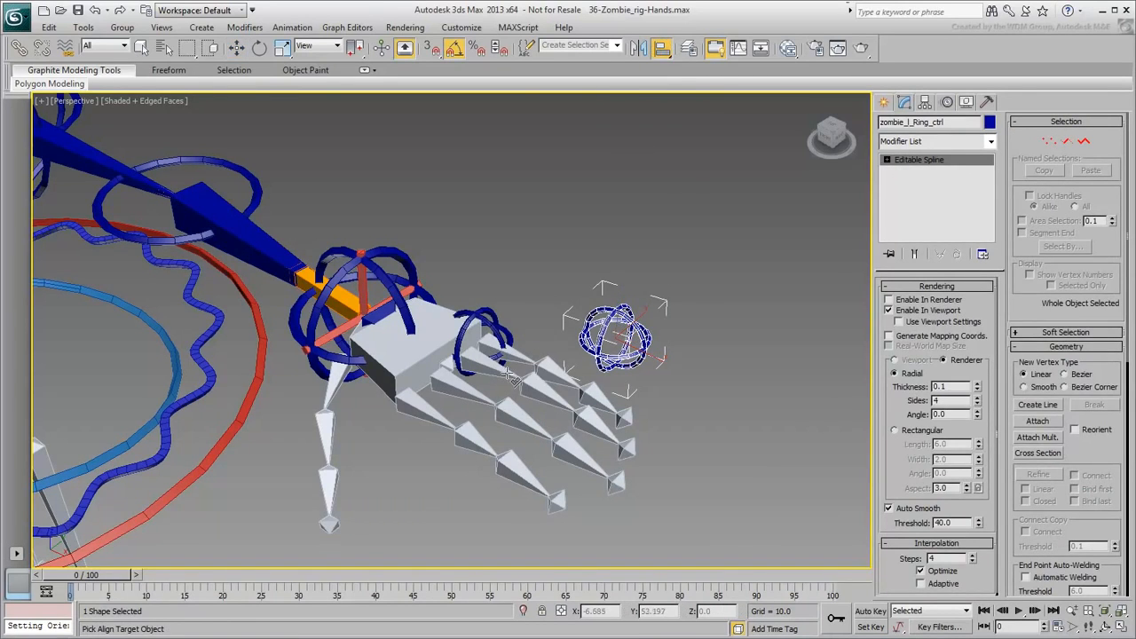
{"action": "left_click", "coordinate": [508, 376]}
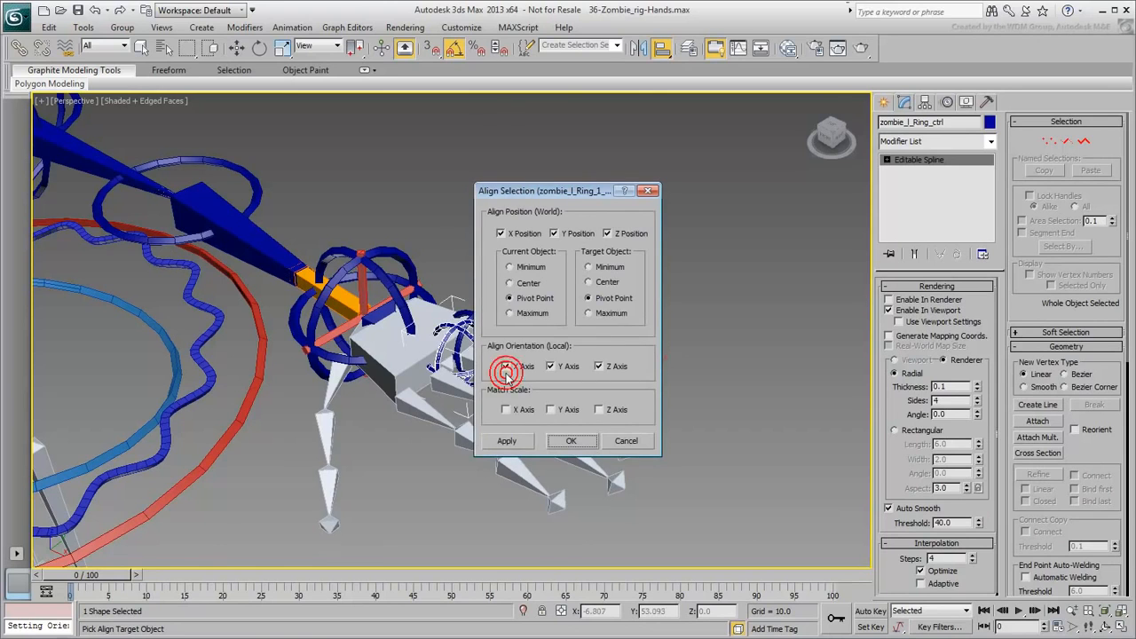
{"action": "left_click", "coordinate": [568, 441]}
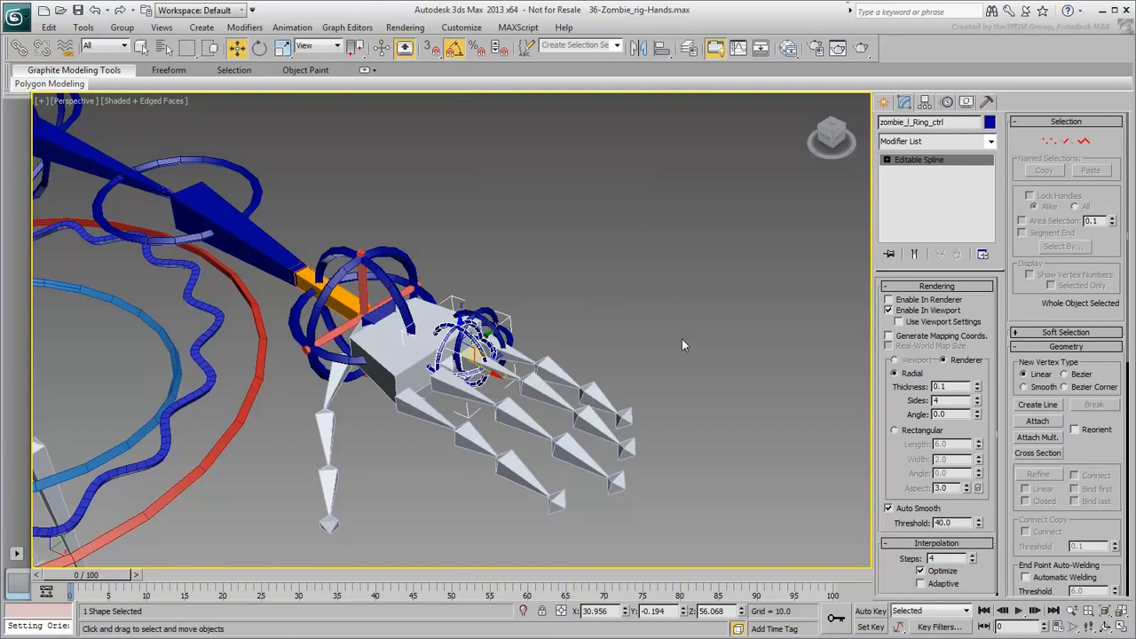
Clone the ring control as a copy beyond the fingertips and name it zombie_l_Middle_ctrl.
{"action": "left_click_drag", "start_coordinate": [481, 355], "coordinate": [646, 353], "text": "shift"}
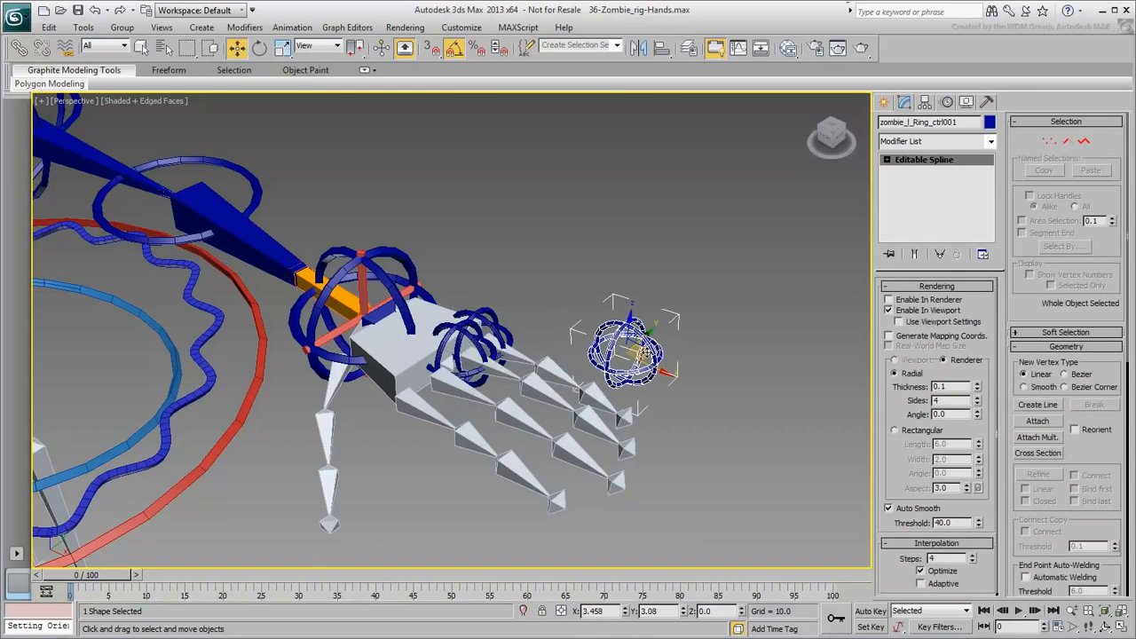
{"action": "left_click", "coordinate": [587, 364]}
{"action": "left_click_drag", "start_coordinate": [533, 365], "coordinate": [520, 365]}
{"action": "type", "text": "Middle"}
{"action": "key", "text": "Return"}
Align the middle control to the first middle-finger bone in position and orientation.
{"action": "left_click", "coordinate": [661, 47]}
{"action": "left_click", "coordinate": [485, 406]}
{"action": "left_click", "coordinate": [560, 439]}
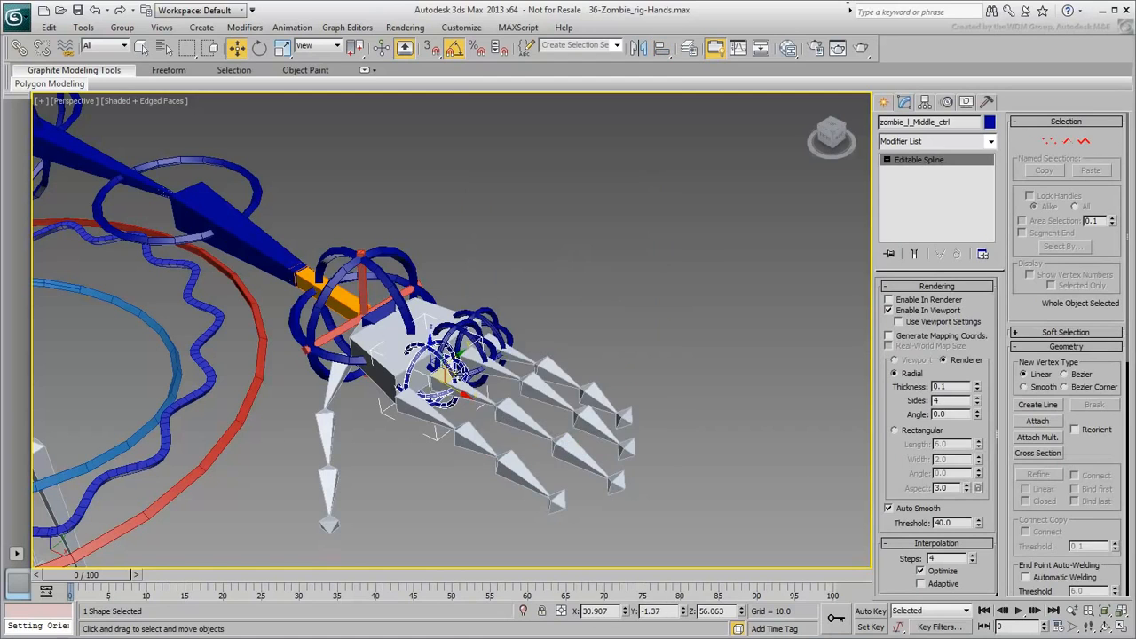
Clone the middle control as a copy near the fingertips and name it zombie_l_Index_ctrl.
{"action": "left_click_drag", "start_coordinate": [449, 377], "coordinate": [626, 399], "text": "shift"}
{"action": "left_click", "coordinate": [609, 365]}
{"action": "key", "text": "BackSpace"}
{"action": "key", "text": "BackSpace"}
{"action": "key", "text": "BackSpace"}
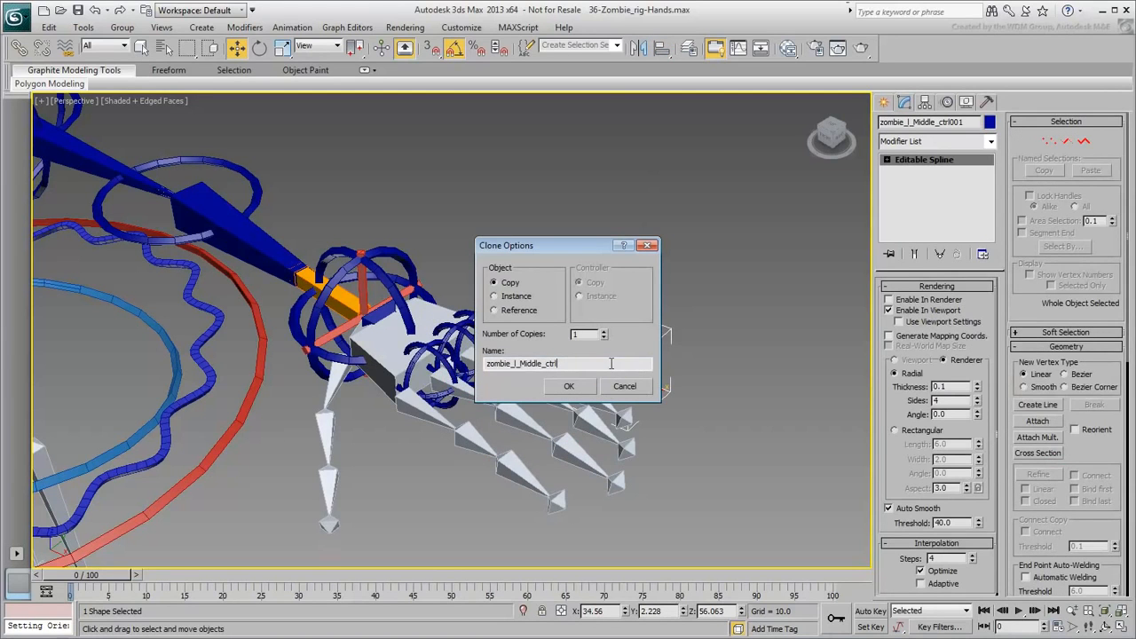
{"action": "left_click_drag", "start_coordinate": [548, 365], "coordinate": [520, 364]}
{"action": "type", "text": "Index"}
{"action": "key", "text": "Return"}
Align the index control to the first index-finger bone in position and orientation.
{"action": "left_click", "coordinate": [661, 47]}
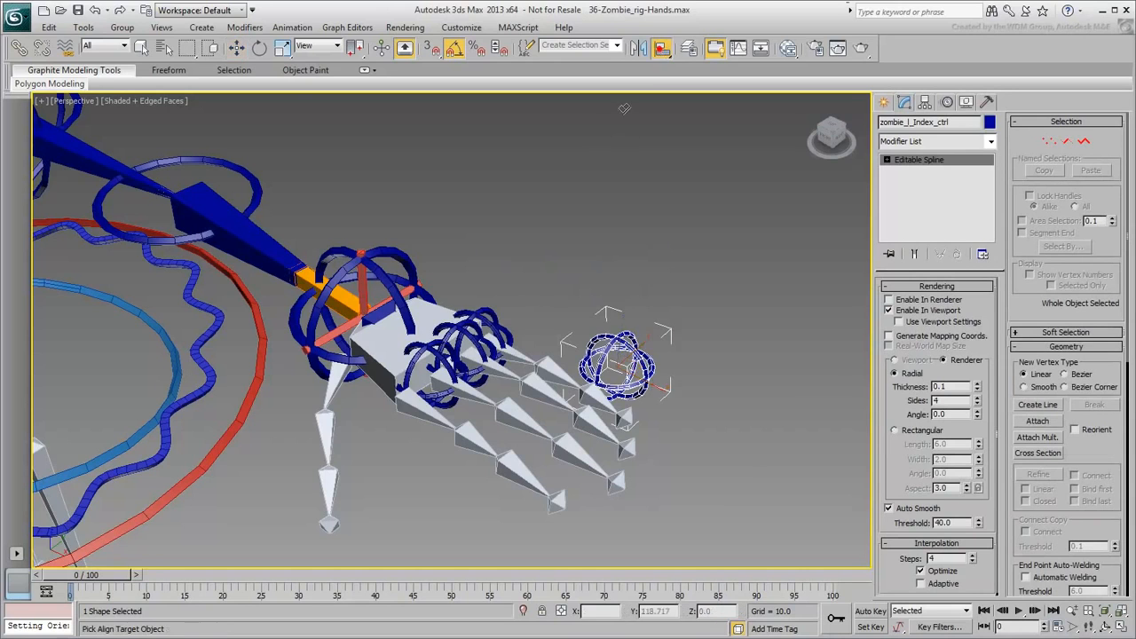
{"action": "left_click", "coordinate": [435, 428]}
{"action": "left_click", "coordinate": [570, 440]}
Clone the index control as a copy beside the thumb bones and name it zombie_l_Thumb_ctrl.
{"action": "key", "text": "w"}
{"action": "left_click_drag", "start_coordinate": [395, 399], "coordinate": [373, 466], "text": "shift"}
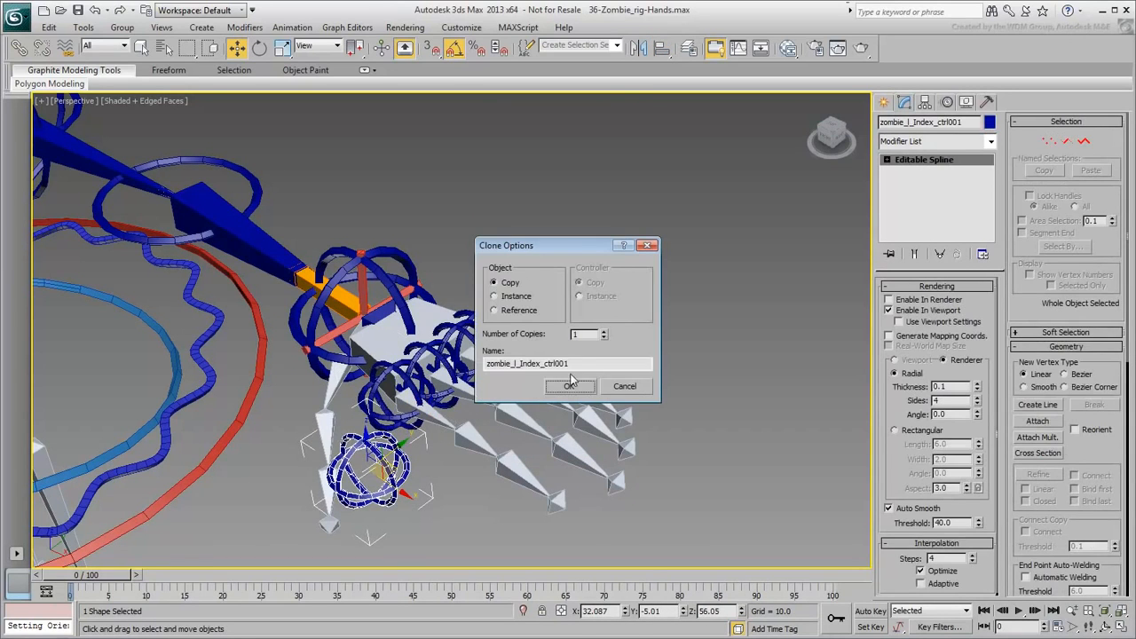
{"action": "type", "text": "Thumb"}
{"action": "key", "text": "Return"}
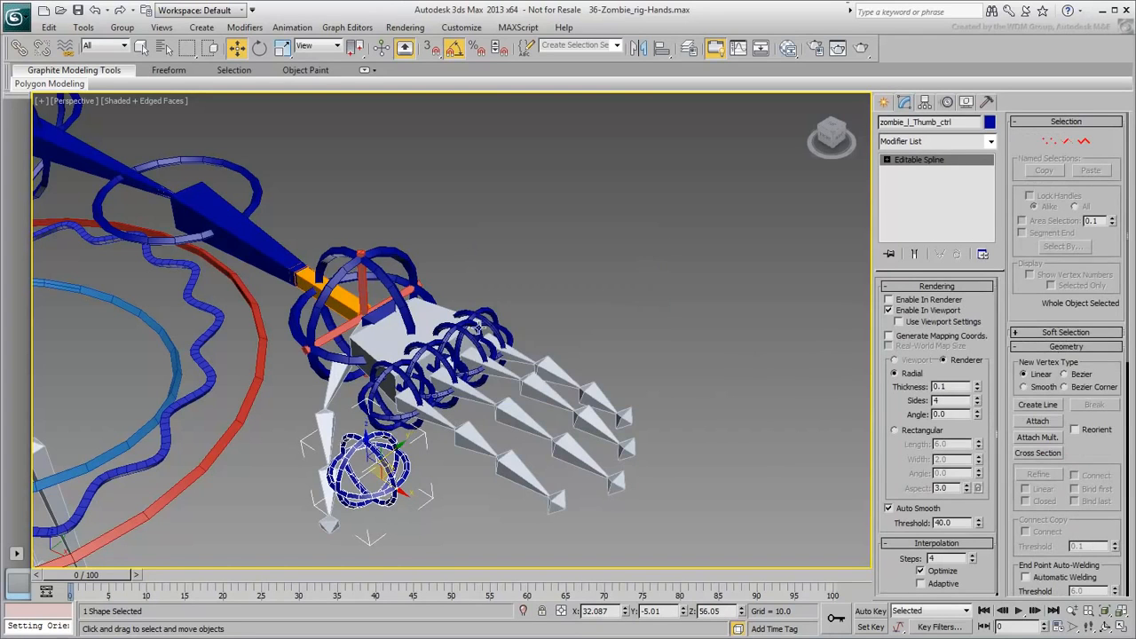
Align the thumb control to the first thumb bone by pivot point position and orientation on all axes.
{"action": "left_click", "coordinate": [661, 47]}
{"action": "left_click", "coordinate": [327, 398]}
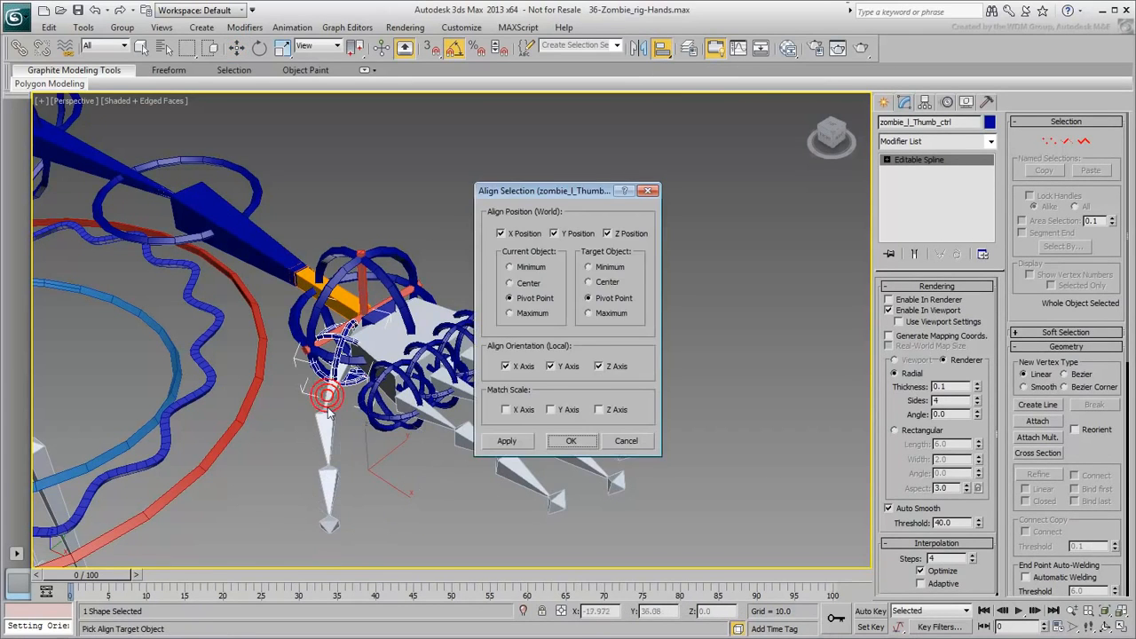
{"action": "left_click", "coordinate": [570, 440]}
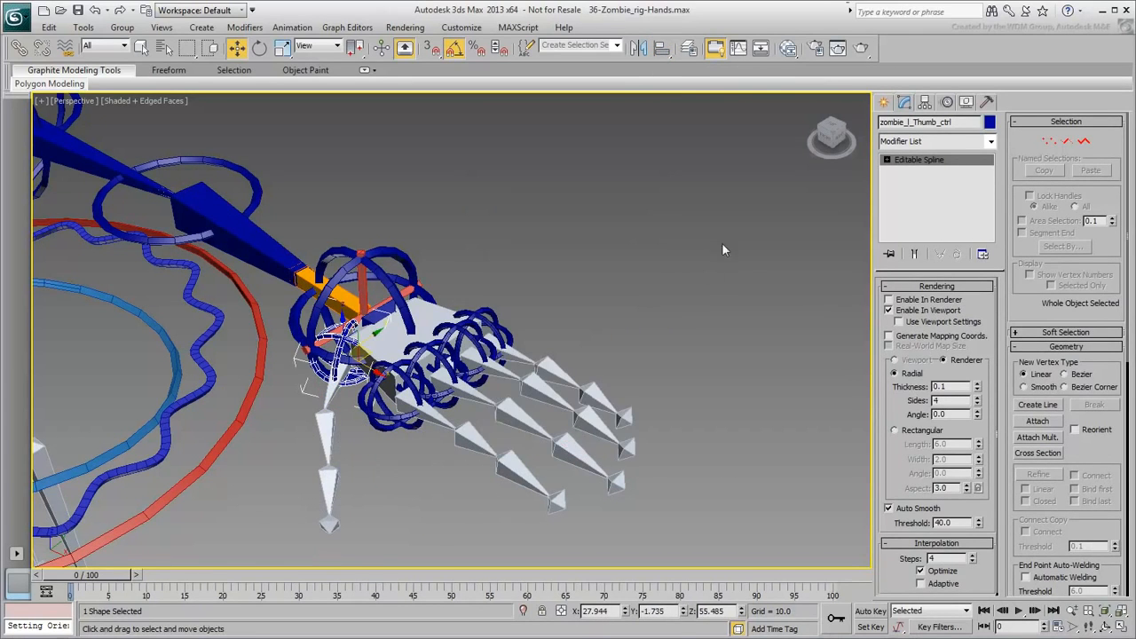
Unhide the geometry category to show the zombie mesh over the rig, and return to the modifier settings.
{"action": "left_click", "coordinate": [966, 101]}
{"action": "left_click", "coordinate": [904, 238]}
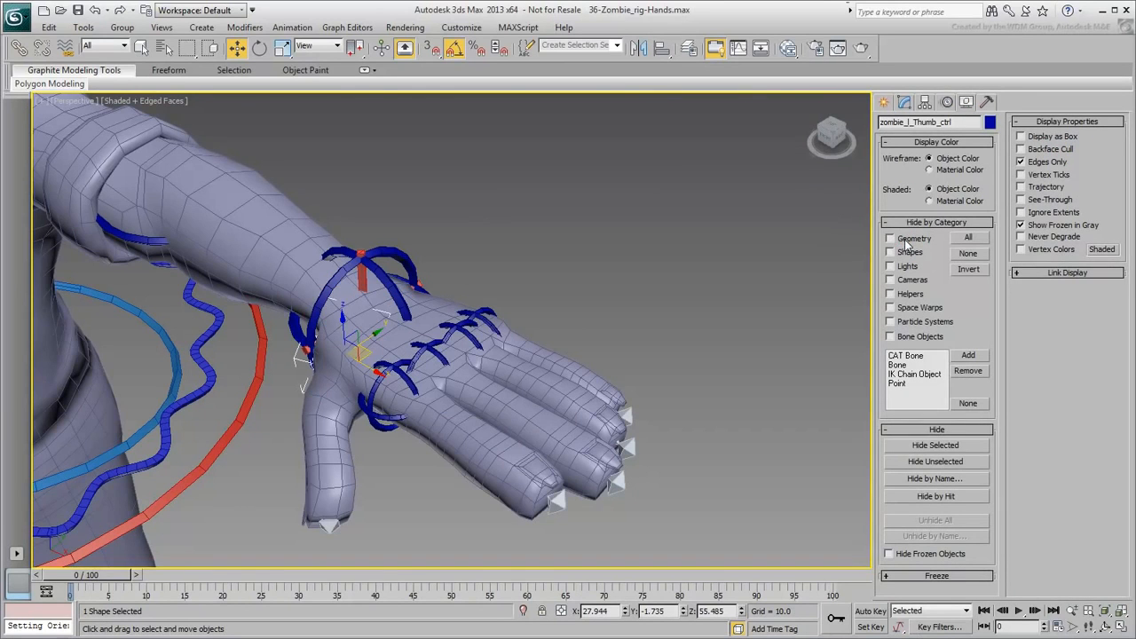
{"action": "left_click", "coordinate": [904, 101]}
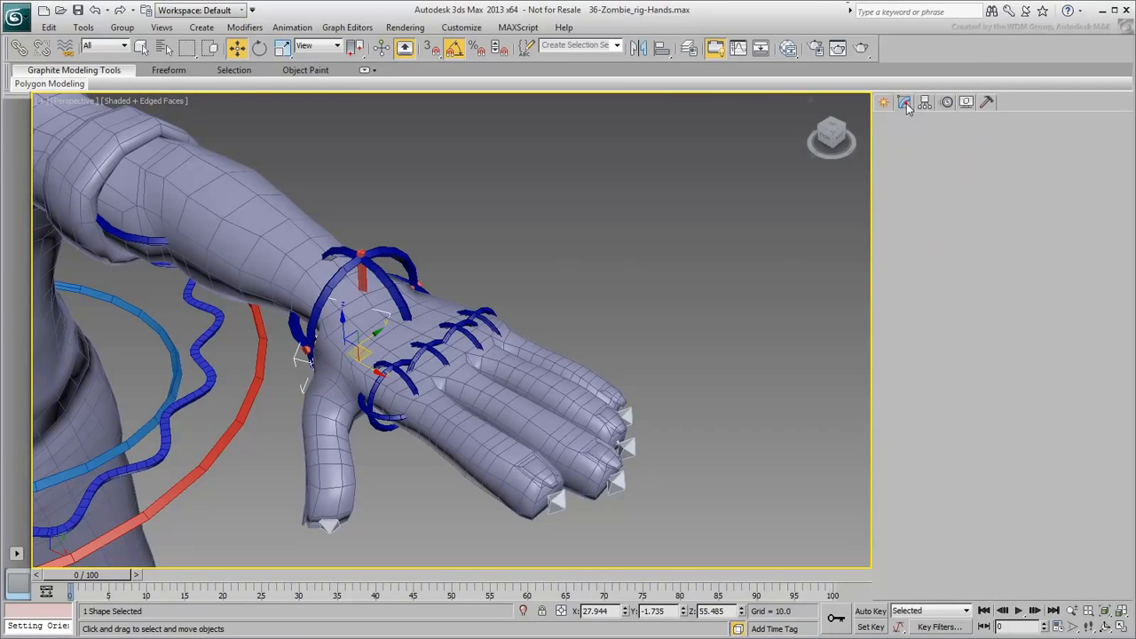
Scale all the splines of the thumb control up to about 165% at sub-object level so they surround the thumb mesh.
{"action": "left_click", "coordinate": [887, 160]}
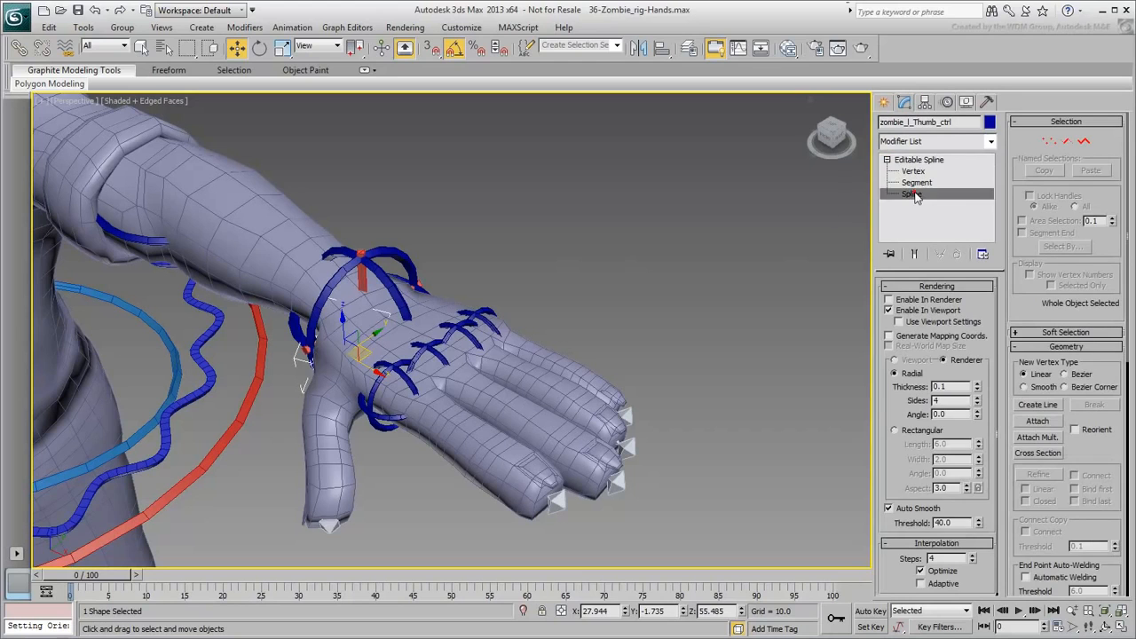
{"action": "left_click", "coordinate": [912, 194]}
{"action": "right_click", "coordinate": [352, 429]}
{"action": "left_click", "coordinate": [369, 461]}
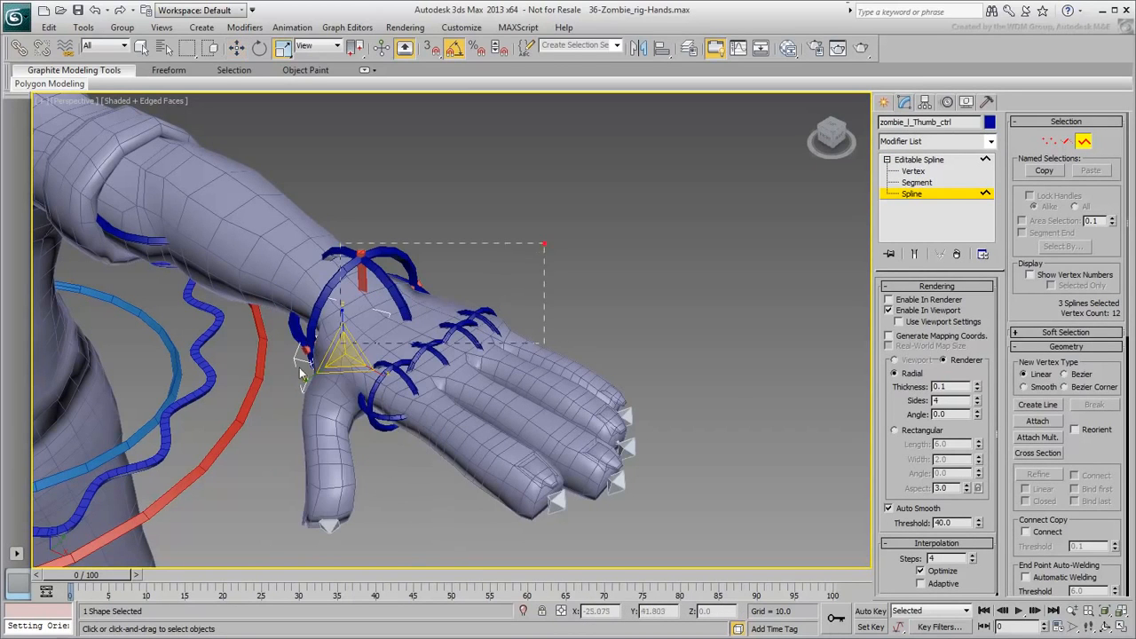
{"action": "left_click_drag", "start_coordinate": [347, 342], "coordinate": [356, 329]}
{"action": "left_click", "coordinate": [923, 195]}
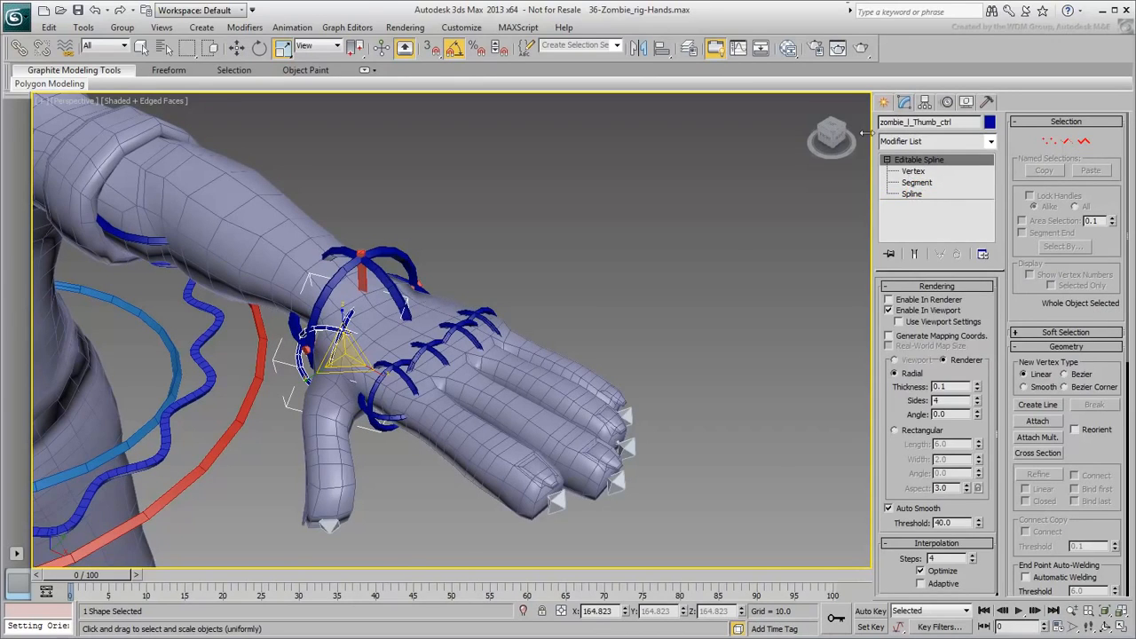
Hide the geometry category so only the bones and controls are displayed, and clear the selection.
{"action": "left_click", "coordinate": [965, 101]}
{"action": "left_click", "coordinate": [905, 239]}
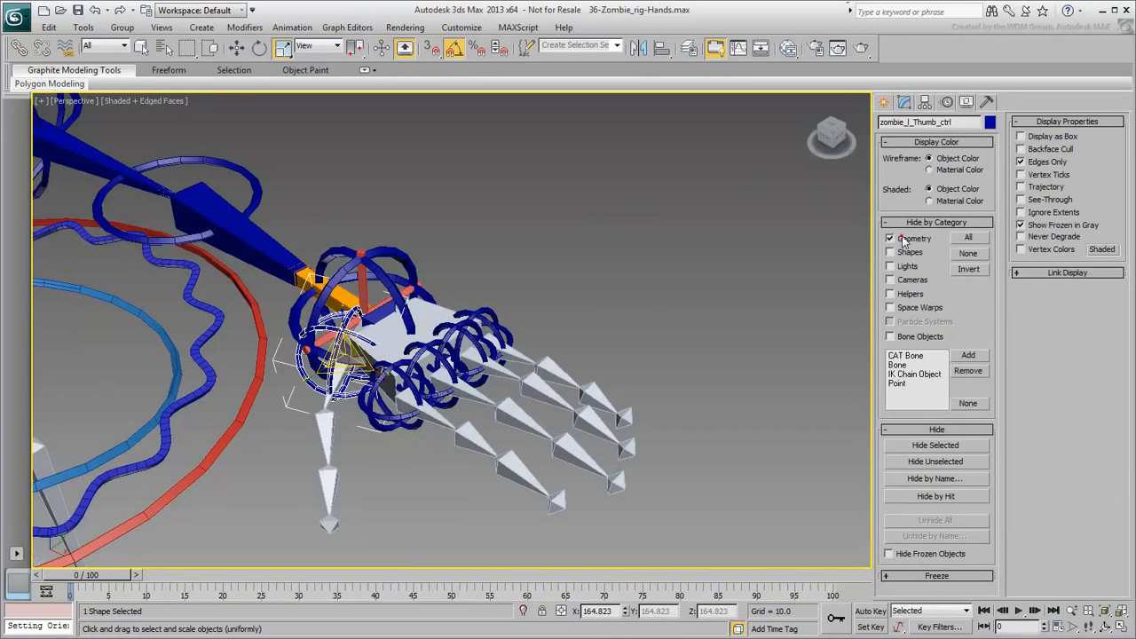
{"action": "left_click", "coordinate": [648, 286]}
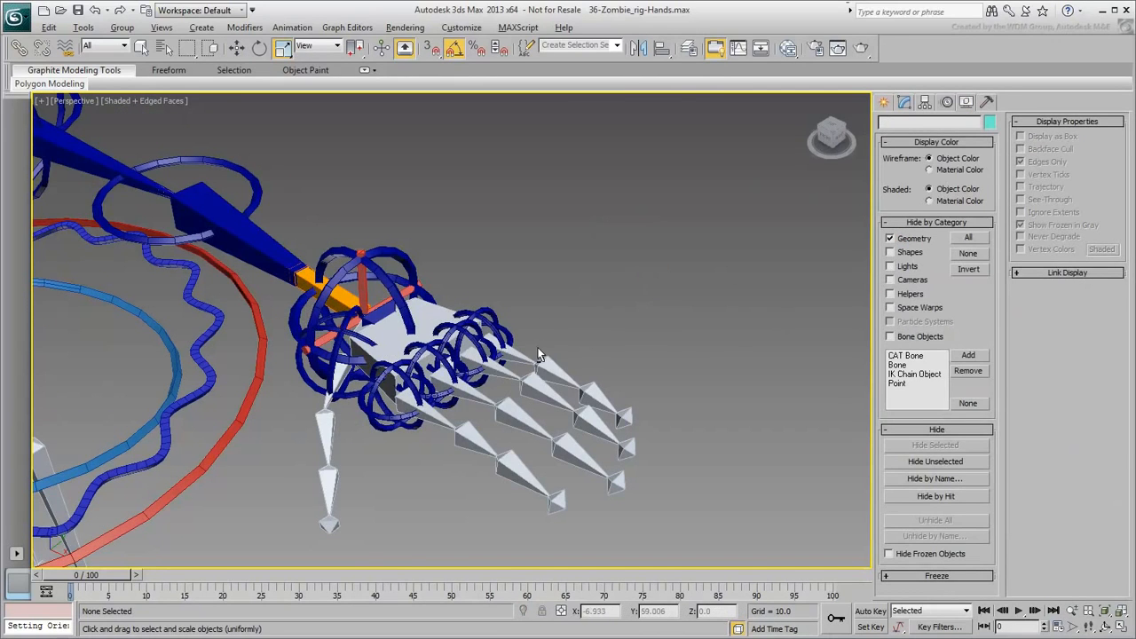
Link the first bone of the pinky, ring, middle, index finger and thumb each to its own finger control.
{"action": "scroll", "coordinate": [536, 352], "scroll_direction": "up", "scroll_amount": 1}
{"action": "left_click", "coordinate": [438, 353]}
{"action": "middle_click_drag", "start_coordinate": [437, 353], "coordinate": [490, 391], "text": "alt"}
{"action": "scroll", "coordinate": [422, 399], "scroll_direction": "up", "scroll_amount": 3}
{"action": "scroll", "coordinate": [421, 404], "scroll_direction": "down", "scroll_amount": 2}
{"action": "left_click", "coordinate": [722, 268]}
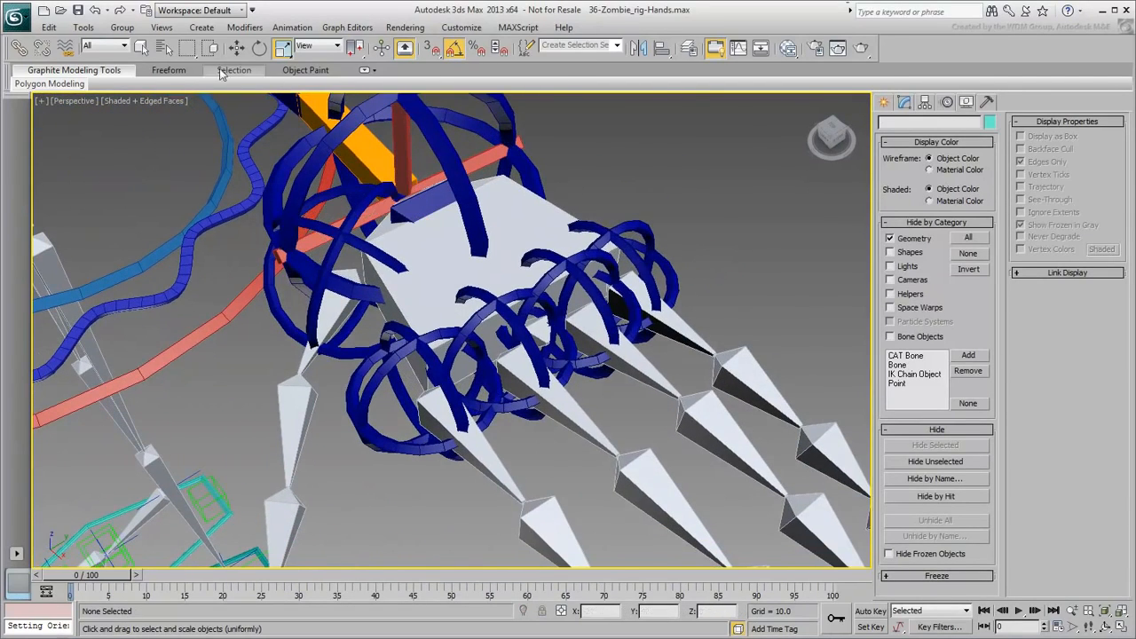
{"action": "left_click", "coordinate": [19, 49]}
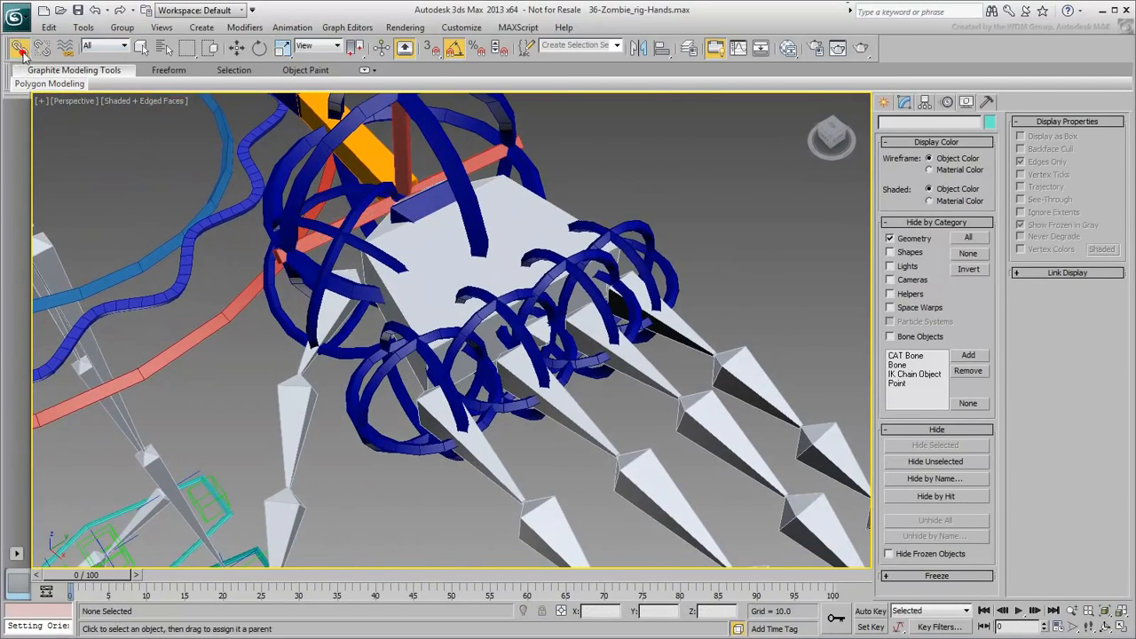
{"action": "left_click", "coordinate": [682, 321]}
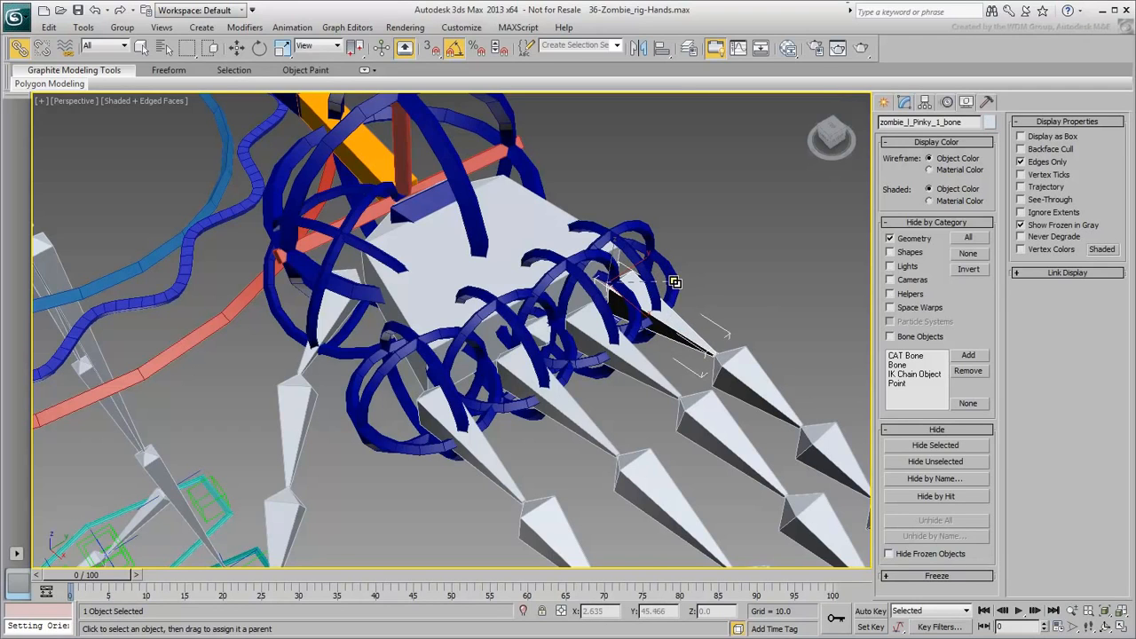
{"action": "left_click", "coordinate": [650, 378]}
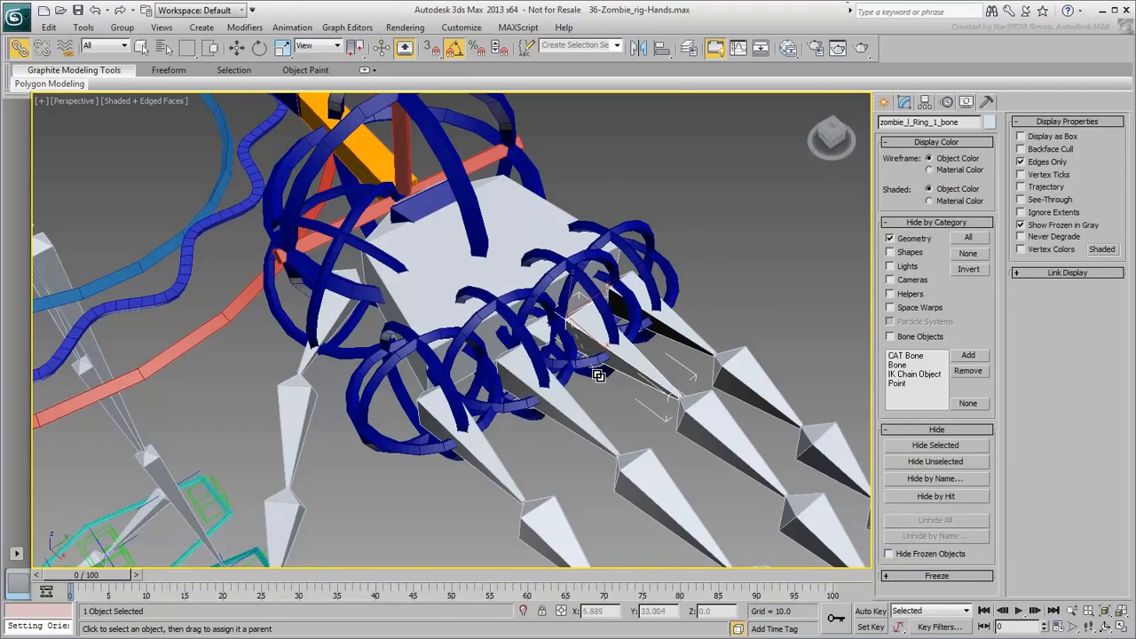
{"action": "left_click", "coordinate": [561, 413]}
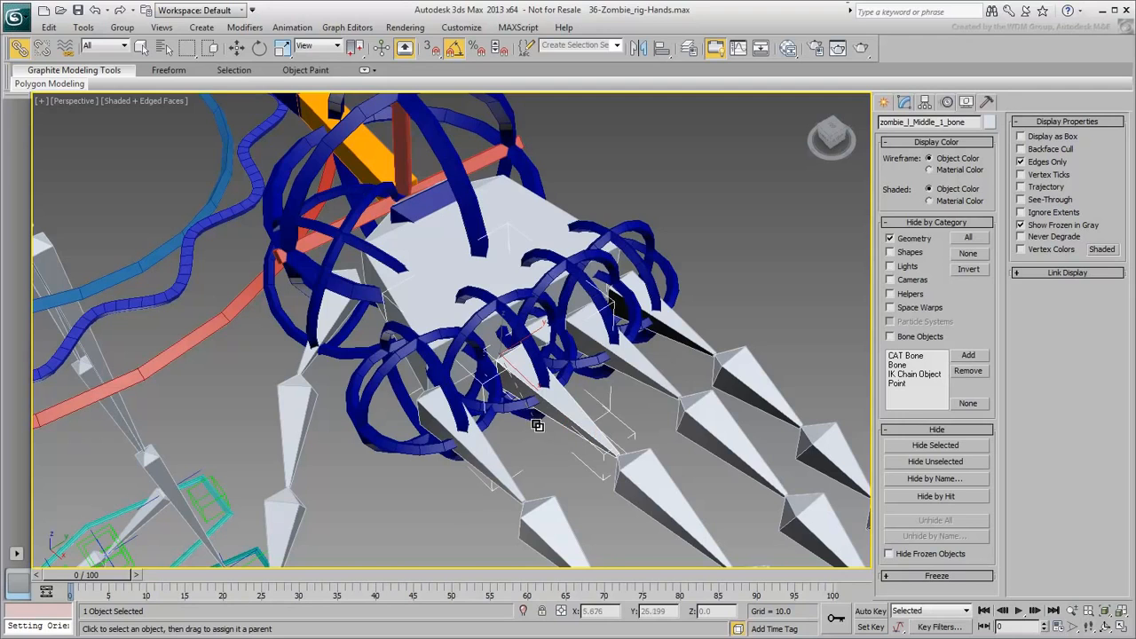
{"action": "left_click", "coordinate": [492, 469]}
{"action": "left_click", "coordinate": [303, 344]}
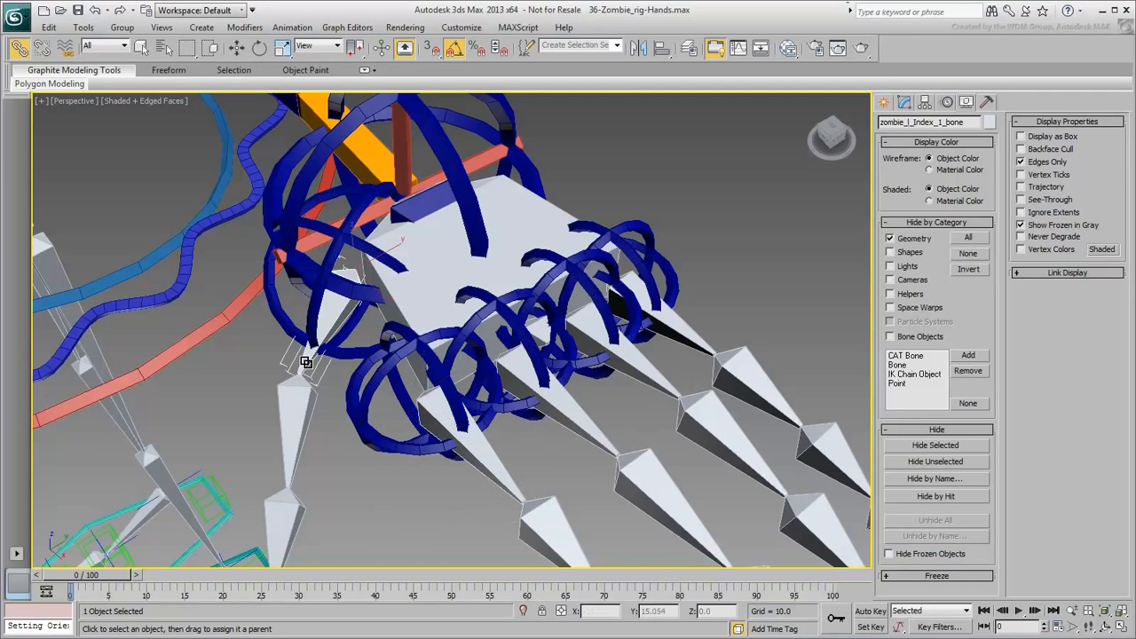
Select all five finger controls together and link them to the hand's palm bone, then leave linking and deselect.
{"action": "left_click", "coordinate": [281, 319]}
{"action": "left_click", "coordinate": [529, 415], "text": "ctrl"}
{"action": "left_click", "coordinate": [543, 400], "text": "ctrl"}
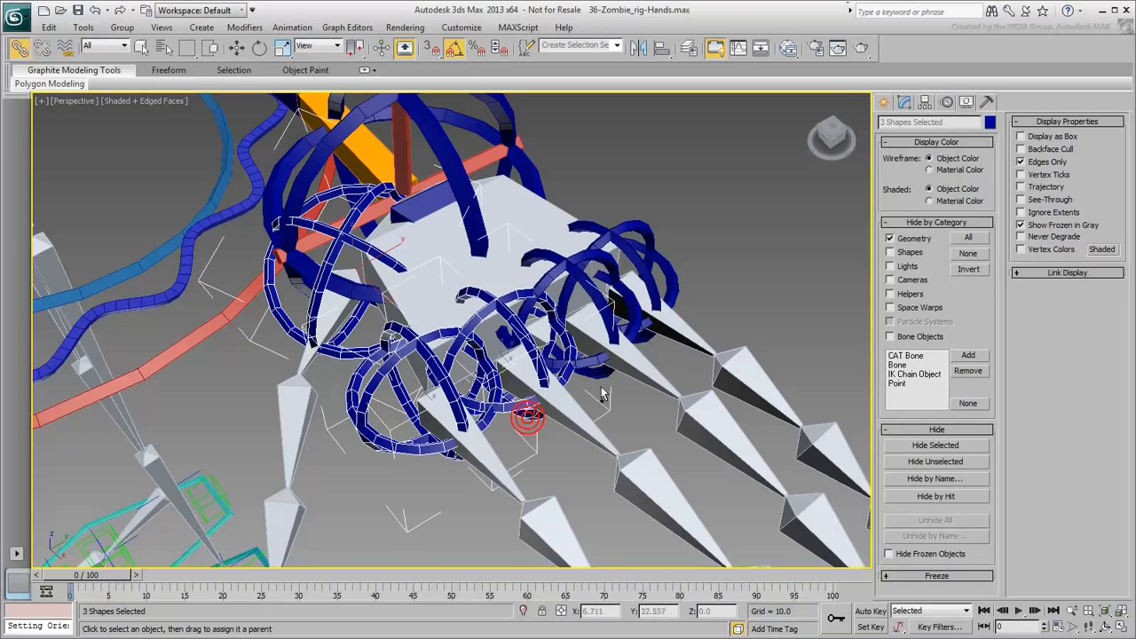
{"action": "left_click", "coordinate": [604, 375], "text": "ctrl"}
{"action": "left_click", "coordinate": [672, 285], "text": "ctrl"}
{"action": "left_click_drag", "start_coordinate": [672, 277], "coordinate": [564, 218]}
{"action": "right_click", "coordinate": [545, 297]}
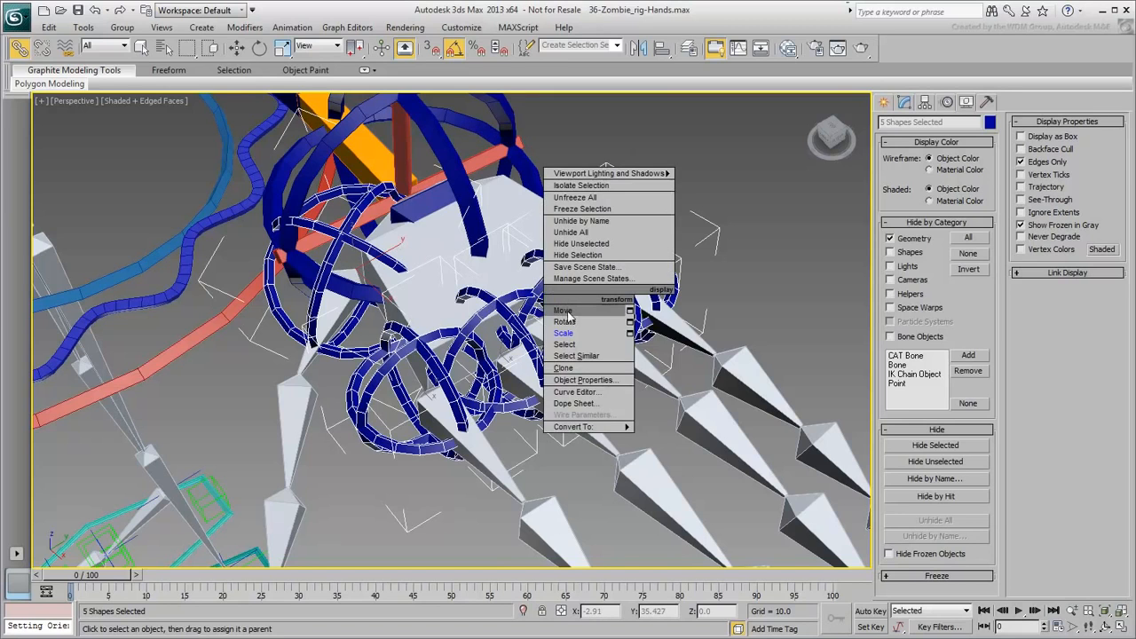
{"action": "left_click", "coordinate": [568, 313]}
{"action": "left_click", "coordinate": [706, 238]}
{"action": "scroll", "coordinate": [701, 241], "scroll_direction": "down", "scroll_amount": 5}
{"action": "middle_click_drag", "start_coordinate": [637, 261], "coordinate": [676, 222]}
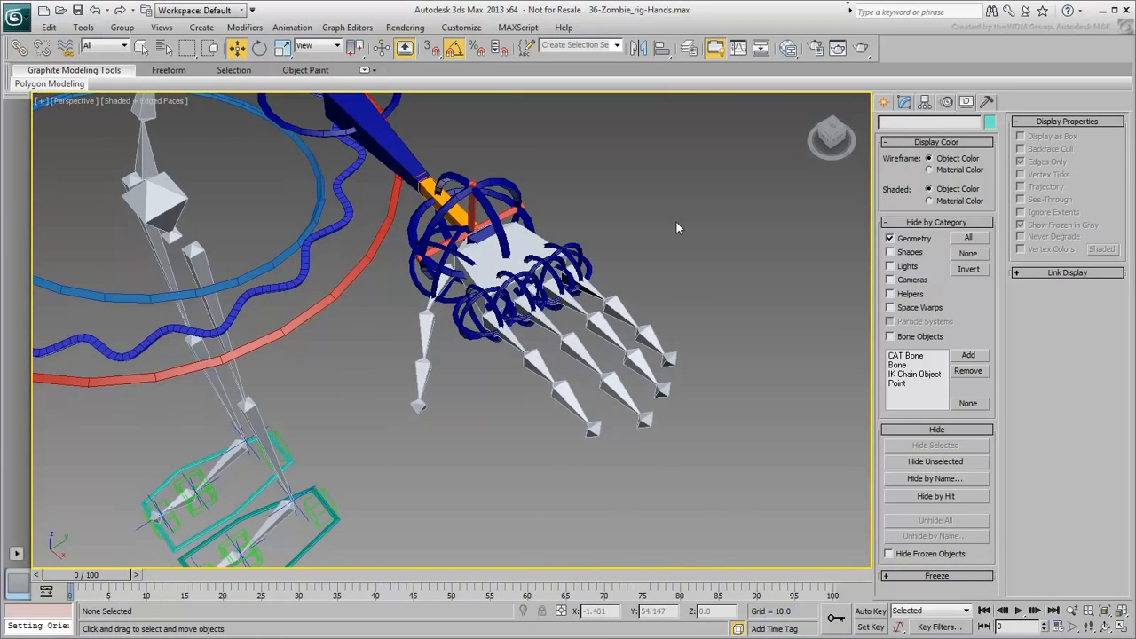
Set the left hand's IK/FK Blend to 100 and test the hand hierarchy by rotating the FK hand control.
{"action": "left_click", "coordinate": [510, 213]}
{"action": "left_click_drag", "start_coordinate": [509, 217], "coordinate": [463, 211]}
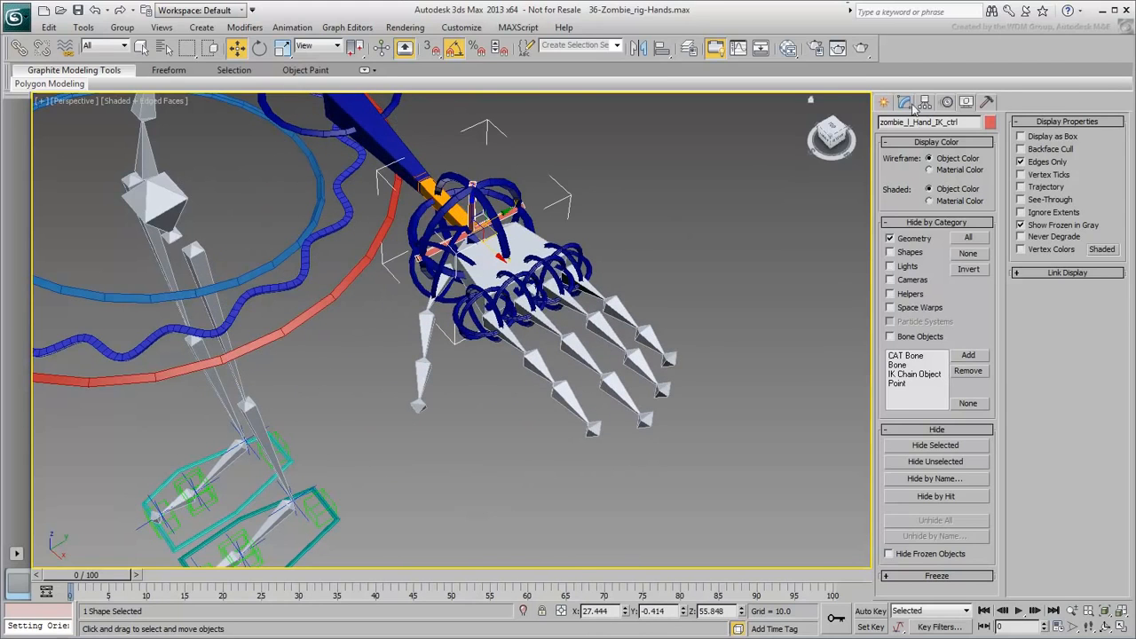
{"action": "left_click", "coordinate": [909, 103]}
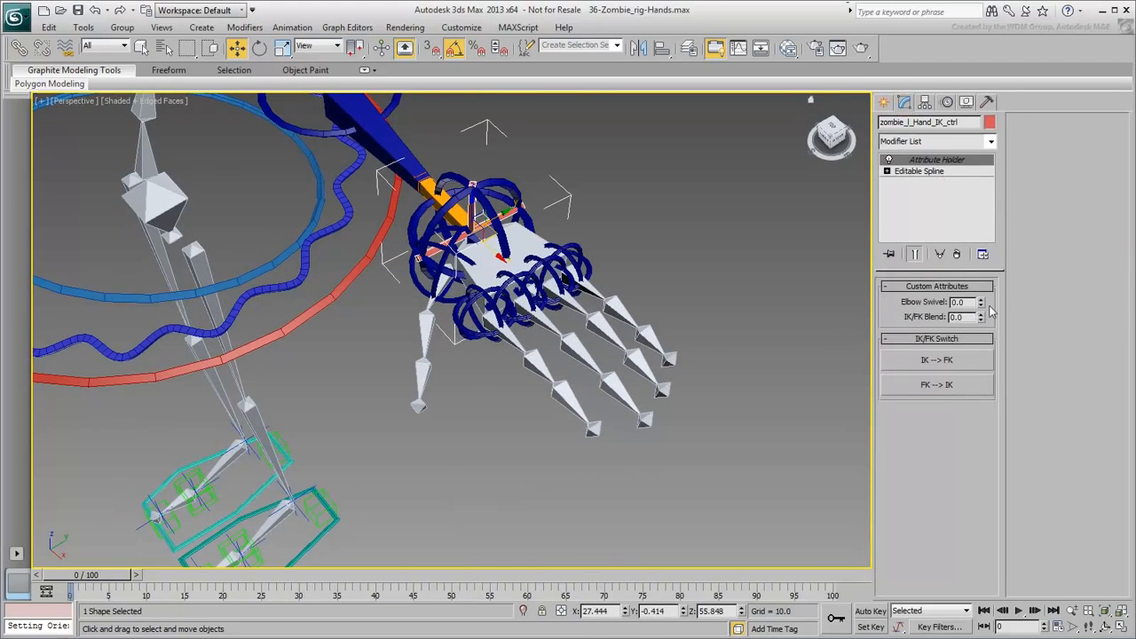
{"action": "left_click", "coordinate": [520, 190]}
{"action": "key", "text": "e"}
{"action": "mouse_move", "coordinate": [491, 233]}
{"action": "left_mouse_down"}
{"action": "mouse_move", "coordinate": [498, 263]}
{"action": "mouse_move", "coordinate": [494, 213]}
{"action": "left_mouse_up"}
{"action": "right_click", "coordinate": [493, 213]}
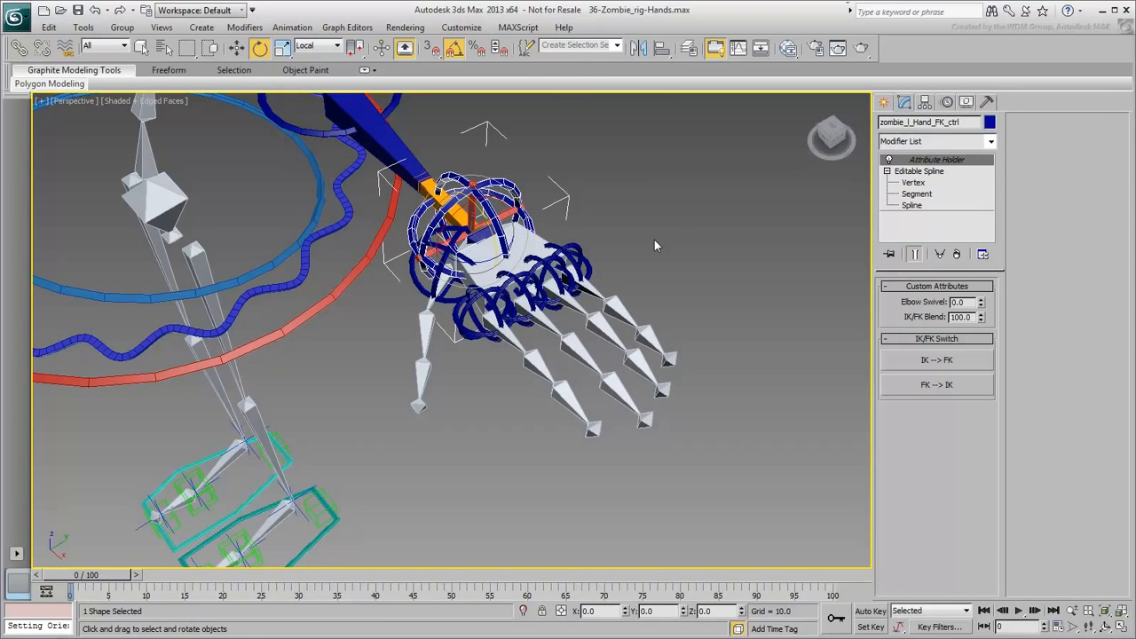
Test rotating the pinky control in local coordinates, and check the thumb and index controls' rotation axes.
{"action": "left_click", "coordinate": [593, 266]}
{"action": "left_click_drag", "start_coordinate": [578, 294], "coordinate": [600, 274]}
{"action": "right_click", "coordinate": [599, 274]}
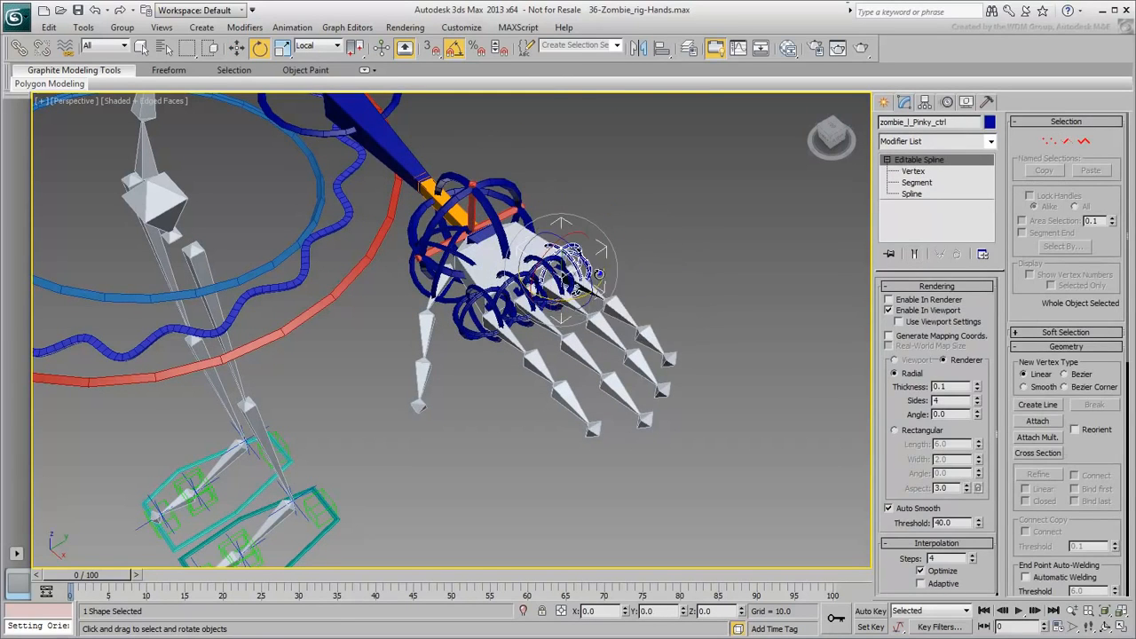
{"action": "left_click", "coordinate": [447, 299]}
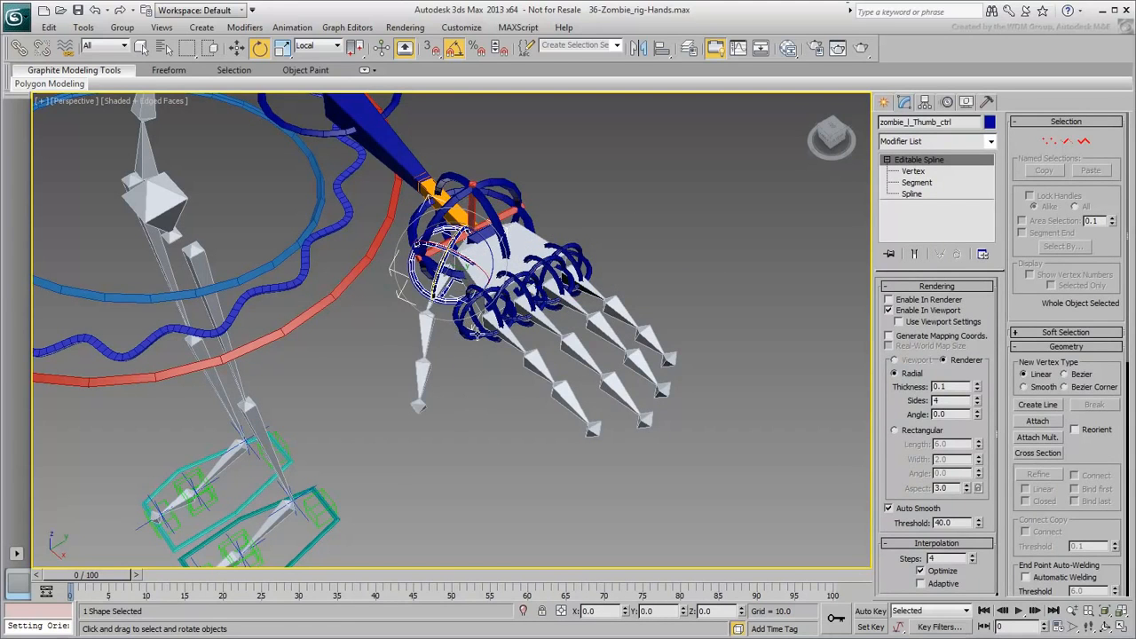
{"action": "left_click", "coordinate": [479, 306]}
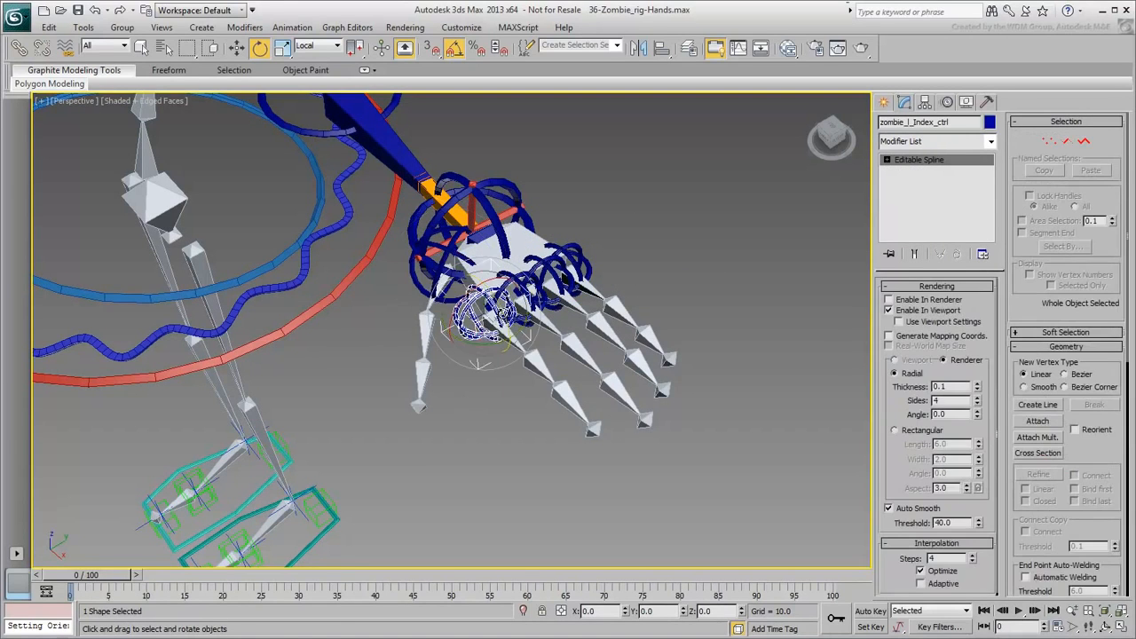
{"action": "left_click", "coordinate": [713, 251]}
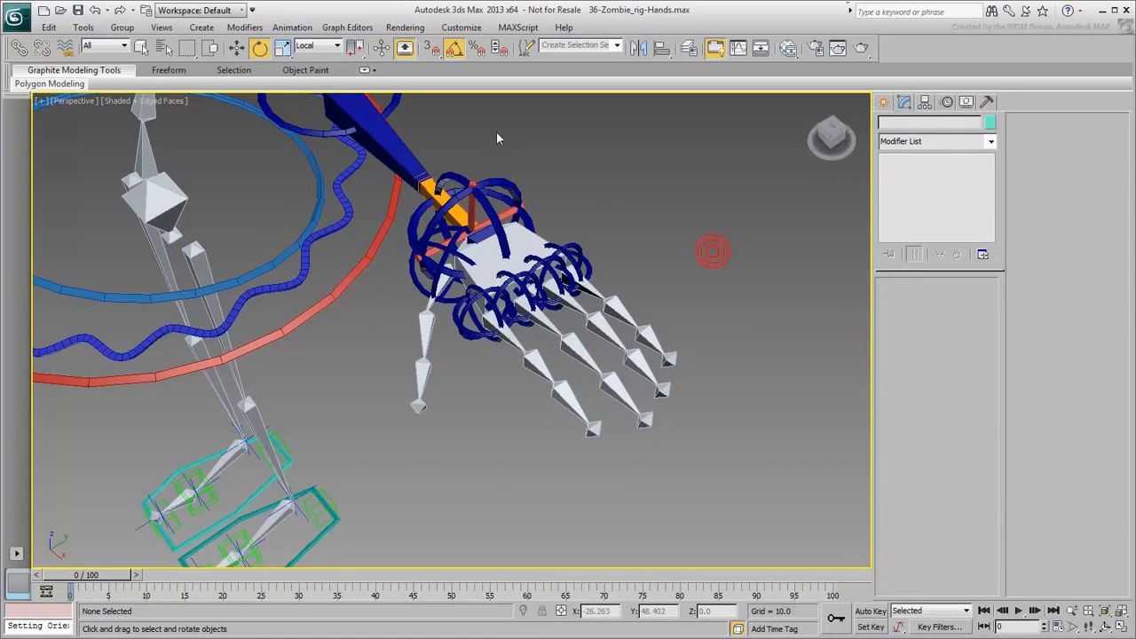
Freeze the transforms of all five finger controls on the left hand.
{"action": "left_click", "coordinate": [418, 288]}
{"action": "left_click", "coordinate": [469, 333], "text": "ctrl"}
{"action": "left_click", "coordinate": [524, 324], "text": "ctrl"}
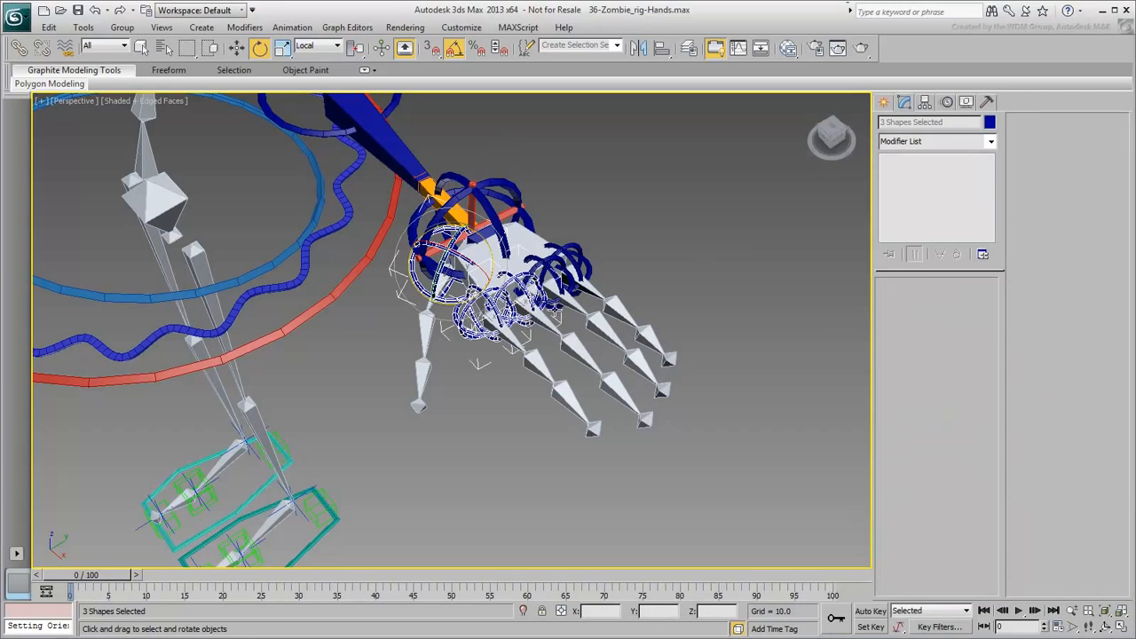
{"action": "left_click", "coordinate": [553, 309], "text": "ctrl"}
{"action": "left_click", "coordinate": [592, 277], "text": "ctrl"}
{"action": "right_click", "coordinate": [605, 258]}
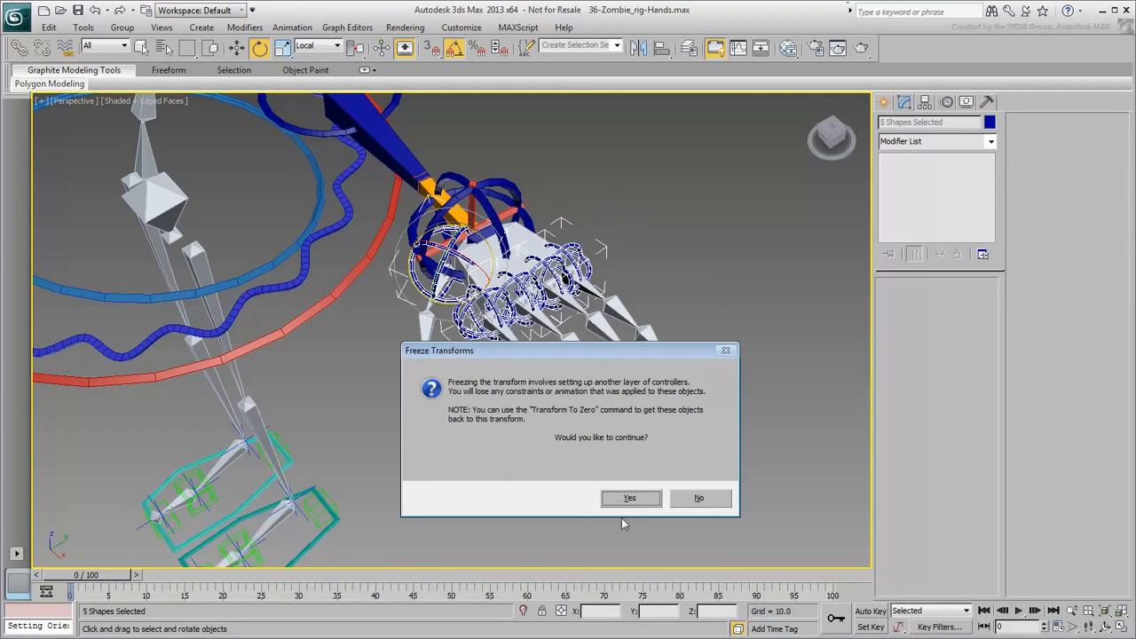
{"action": "left_click", "coordinate": [628, 500]}
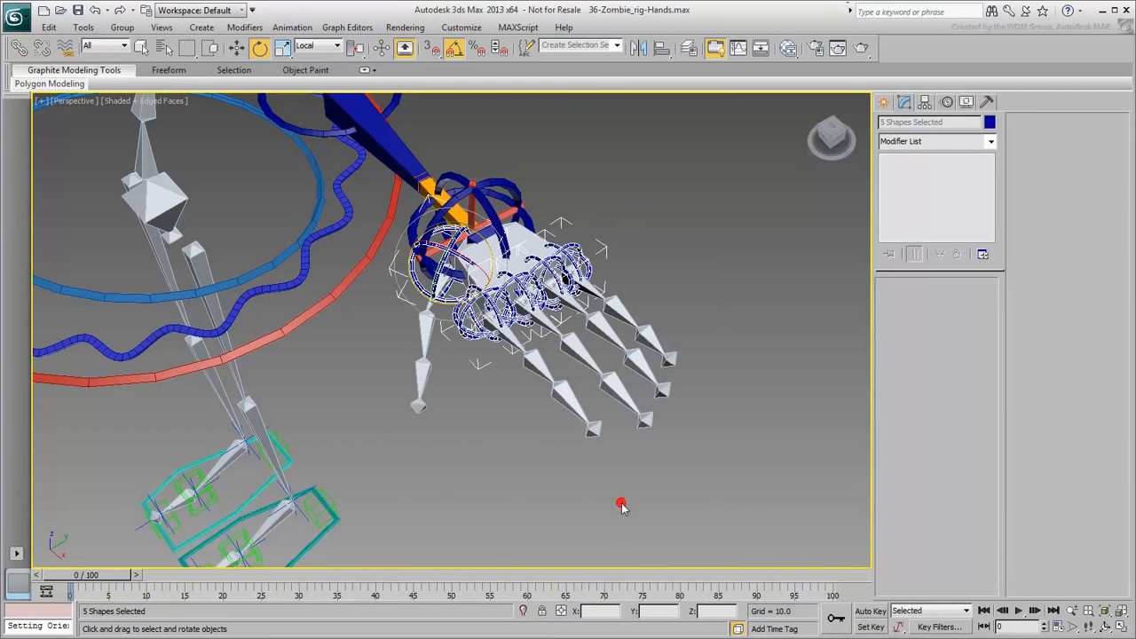
{"action": "left_click", "coordinate": [693, 257]}
Test the pinky control's rotation around its local axes to determine which ones the finger needs.
{"action": "scroll", "coordinate": [632, 263], "scroll_direction": "up", "scroll_amount": 8}
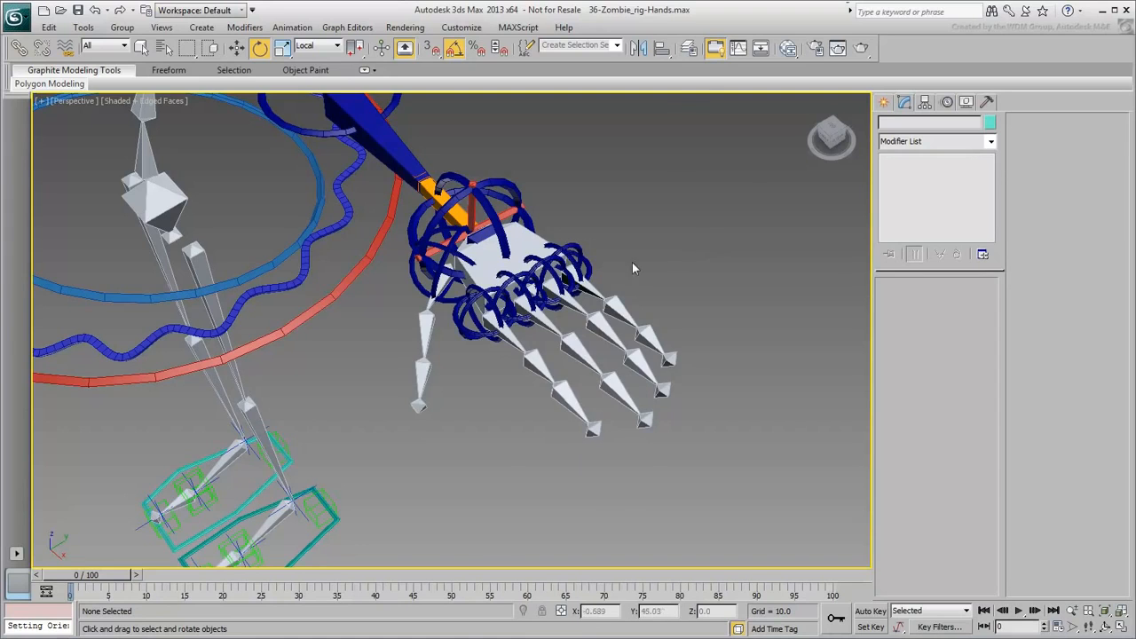
{"action": "middle_click_drag", "start_coordinate": [598, 290], "coordinate": [610, 289], "text": "alt"}
{"action": "left_click", "coordinate": [595, 322]}
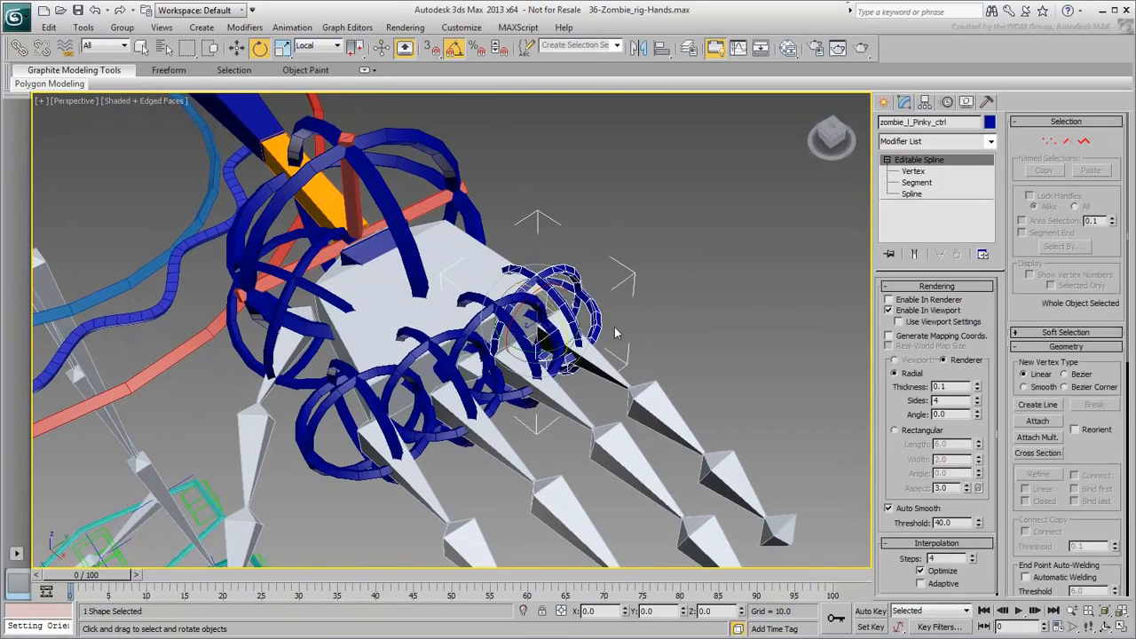
{"action": "left_click_drag", "start_coordinate": [548, 353], "coordinate": [546, 284]}
{"action": "right_click", "coordinate": [577, 340]}
{"action": "right_click", "coordinate": [571, 339]}
{"action": "right_click", "coordinate": [546, 284]}
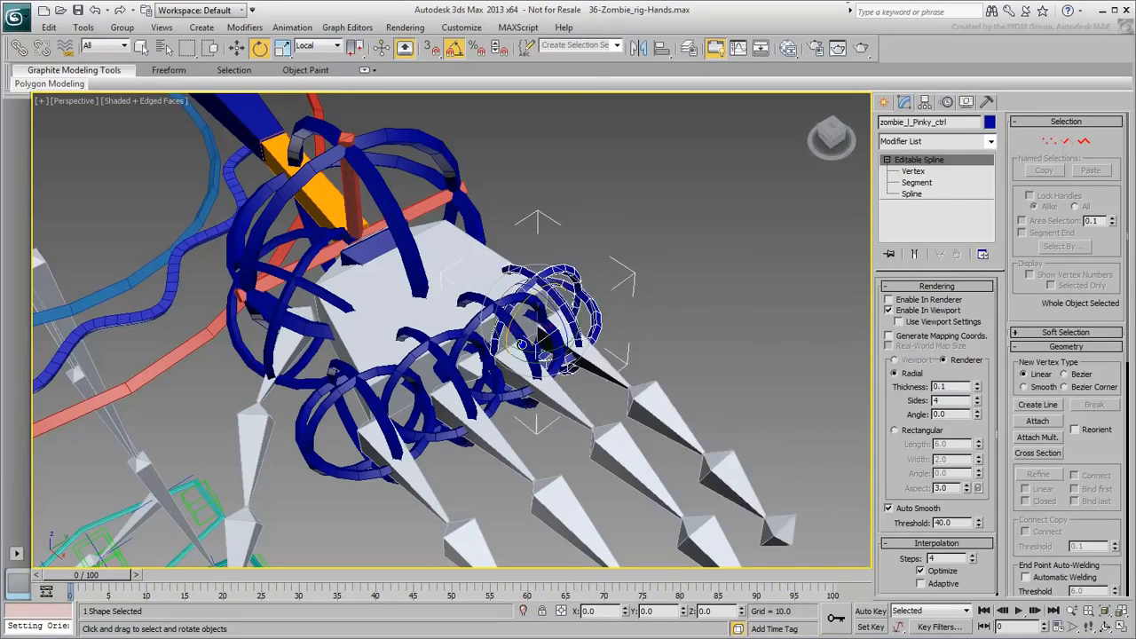
Lock the pinky control's X rotation and its movement and scale on all axes.
{"action": "left_click", "coordinate": [925, 101]}
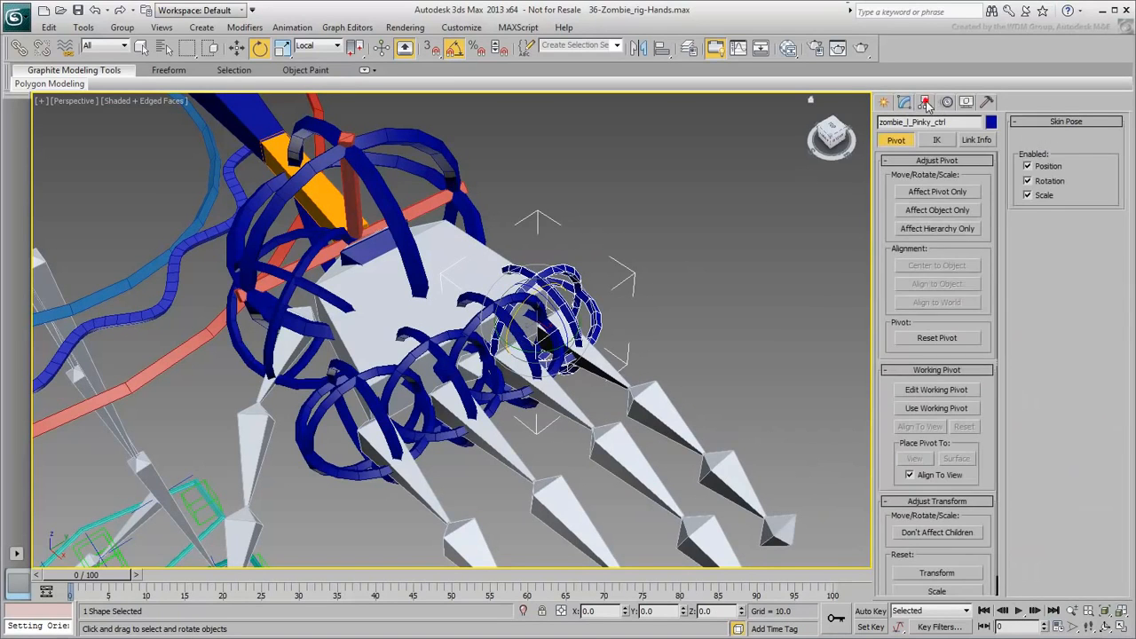
{"action": "left_click", "coordinate": [978, 140]}
{"action": "left_click", "coordinate": [900, 226]}
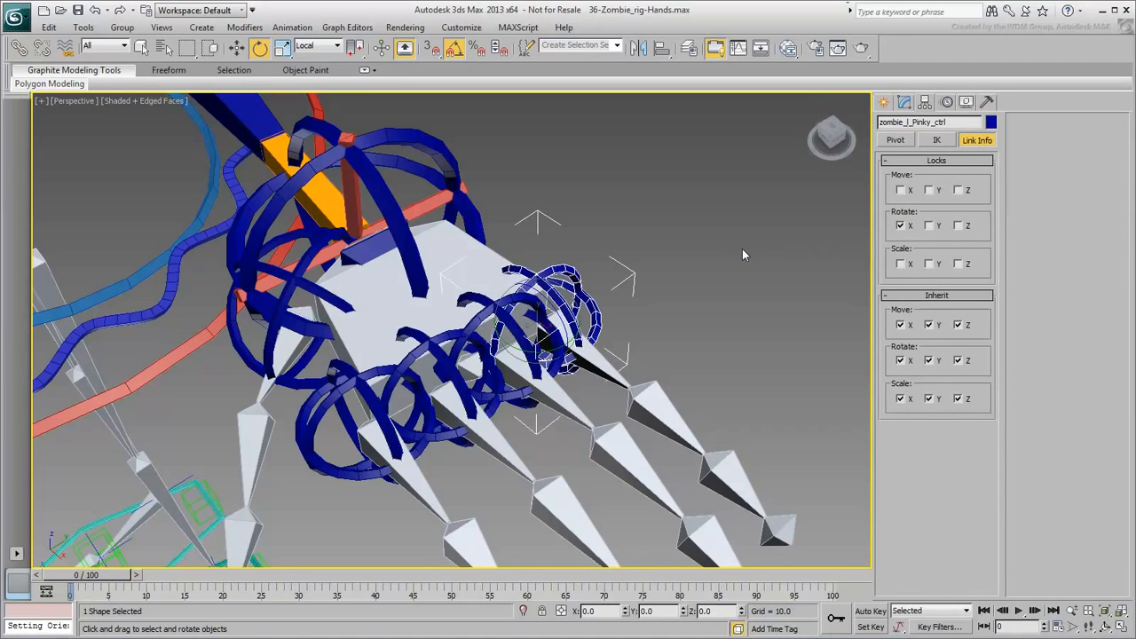
{"action": "left_click", "coordinate": [900, 190]}
{"action": "left_click", "coordinate": [928, 190]}
{"action": "left_click", "coordinate": [958, 190]}
{"action": "left_click", "coordinate": [900, 264]}
{"action": "left_click", "coordinate": [928, 263]}
{"action": "left_click", "coordinate": [958, 263]}
Lock X rotation and all movement and scale axes on the ring, middle, index and thumb controls together.
{"action": "left_click", "coordinate": [475, 323]}
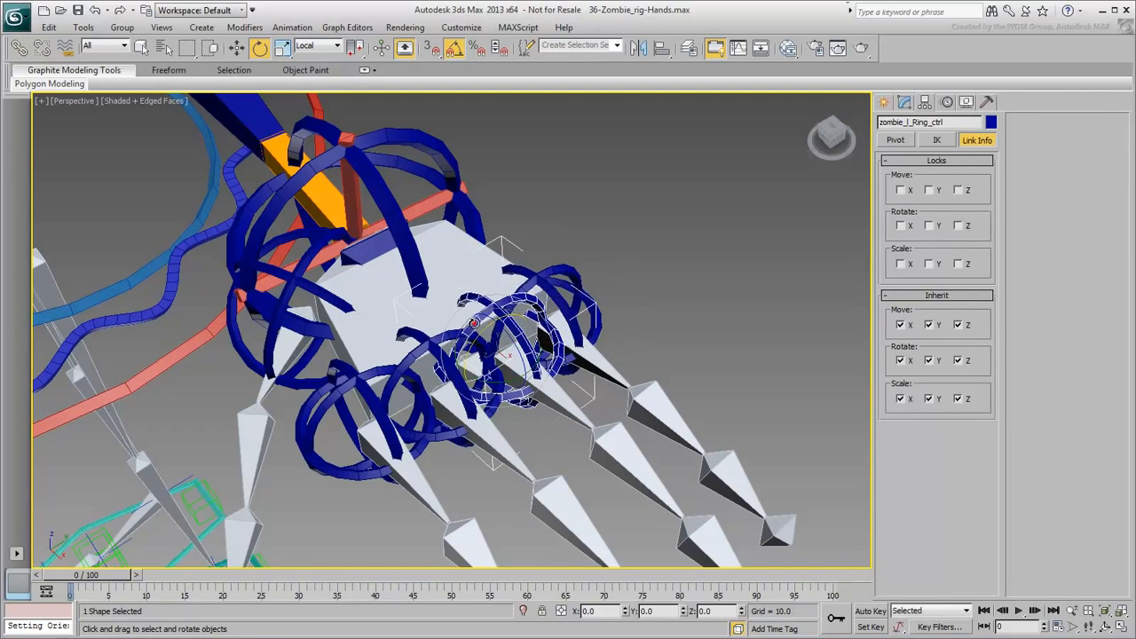
{"action": "left_click", "coordinate": [440, 439], "text": "ctrl"}
{"action": "left_click", "coordinate": [346, 471], "text": "ctrl"}
{"action": "left_click", "coordinate": [290, 383], "text": "ctrl"}
{"action": "left_click", "coordinate": [900, 190]}
{"action": "left_click", "coordinate": [928, 190]}
{"action": "left_click", "coordinate": [958, 190]}
{"action": "left_click", "coordinate": [900, 226]}
{"action": "left_click", "coordinate": [900, 263]}
{"action": "left_click", "coordinate": [928, 263]}
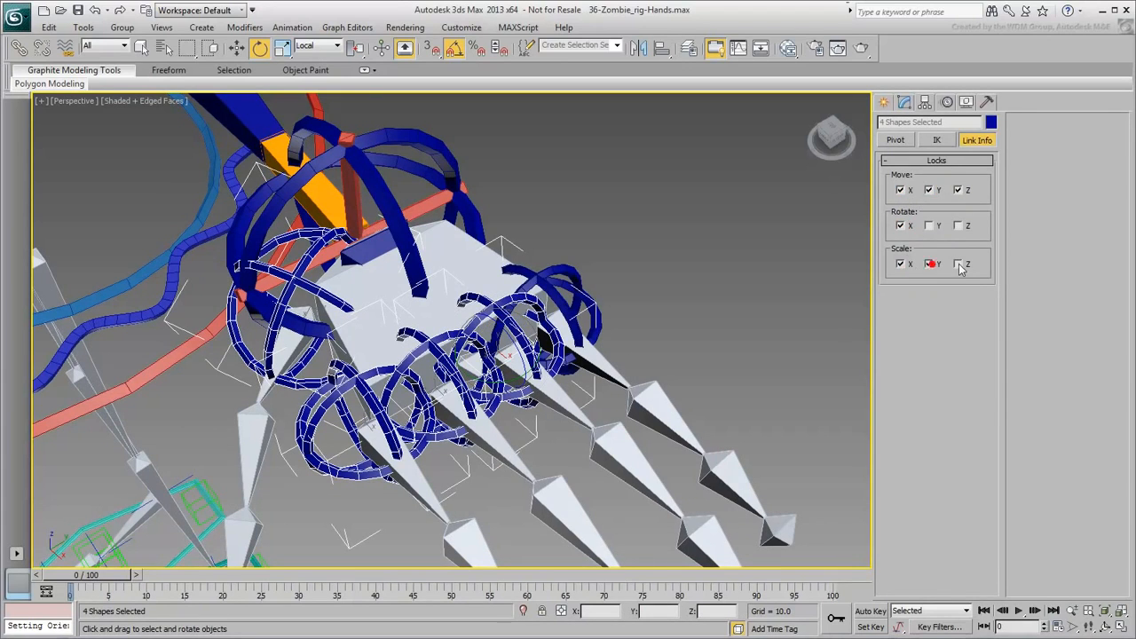
{"action": "left_click", "coordinate": [699, 260]}
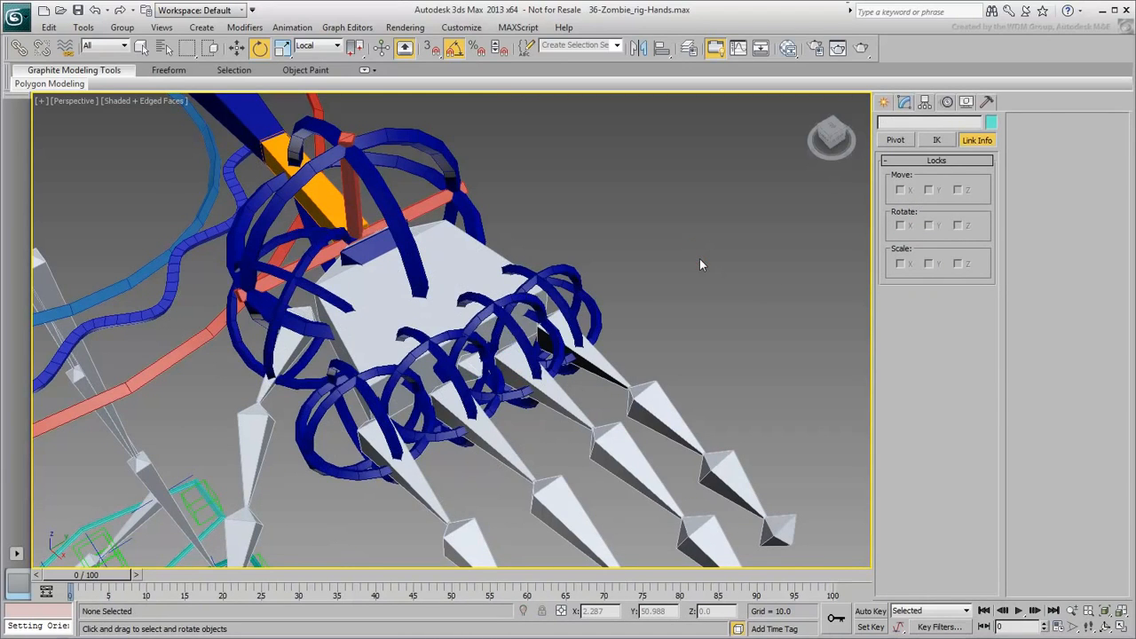
Add an Attribute Holder modifier to the left hand's pinky control.
{"action": "left_click_drag", "start_coordinate": [672, 258], "coordinate": [592, 316]}
{"action": "middle_click_drag", "start_coordinate": [708, 336], "coordinate": [672, 285], "text": "alt"}
{"action": "scroll", "coordinate": [651, 292], "scroll_direction": "down", "scroll_amount": 3}
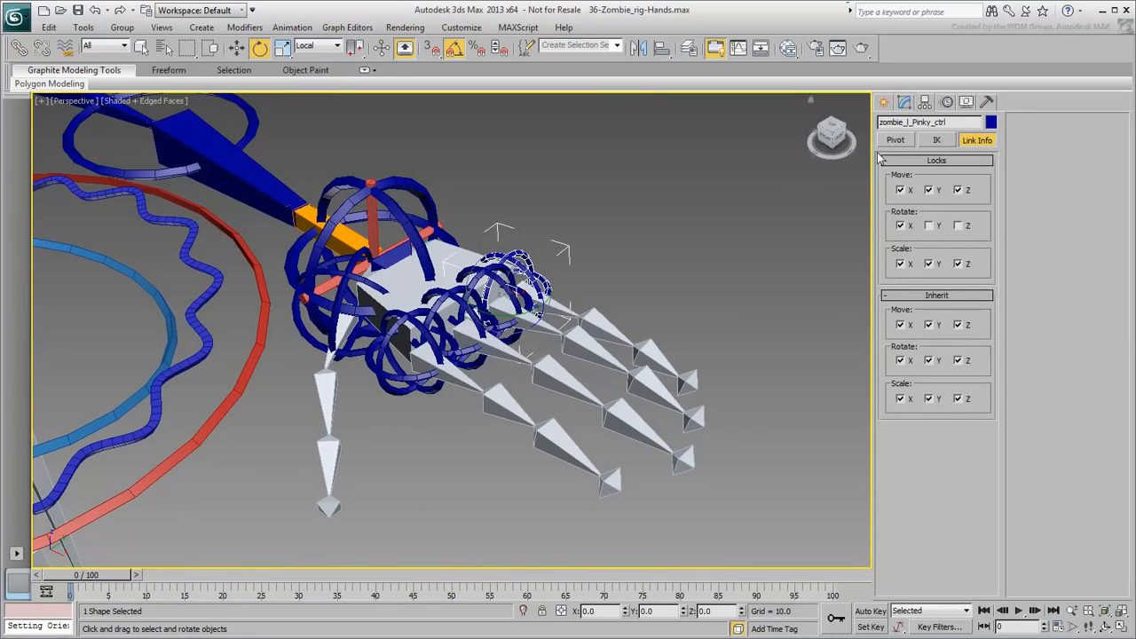
{"action": "left_click", "coordinate": [905, 102]}
{"action": "left_click", "coordinate": [915, 287]}
{"action": "left_click", "coordinate": [917, 301]}
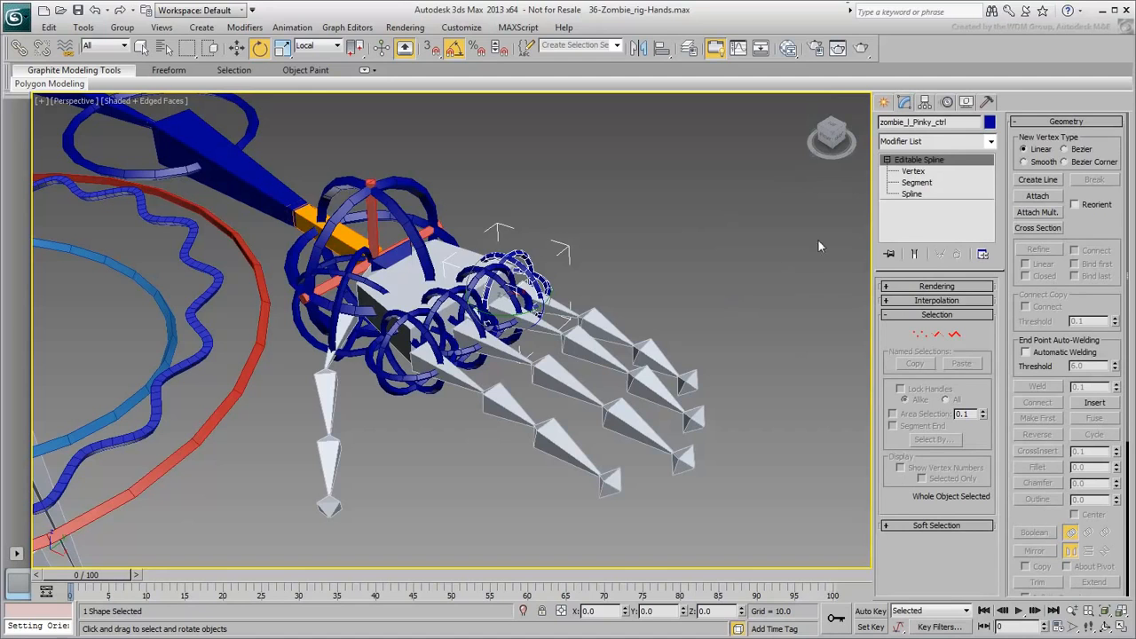
{"action": "left_click", "coordinate": [946, 142]}
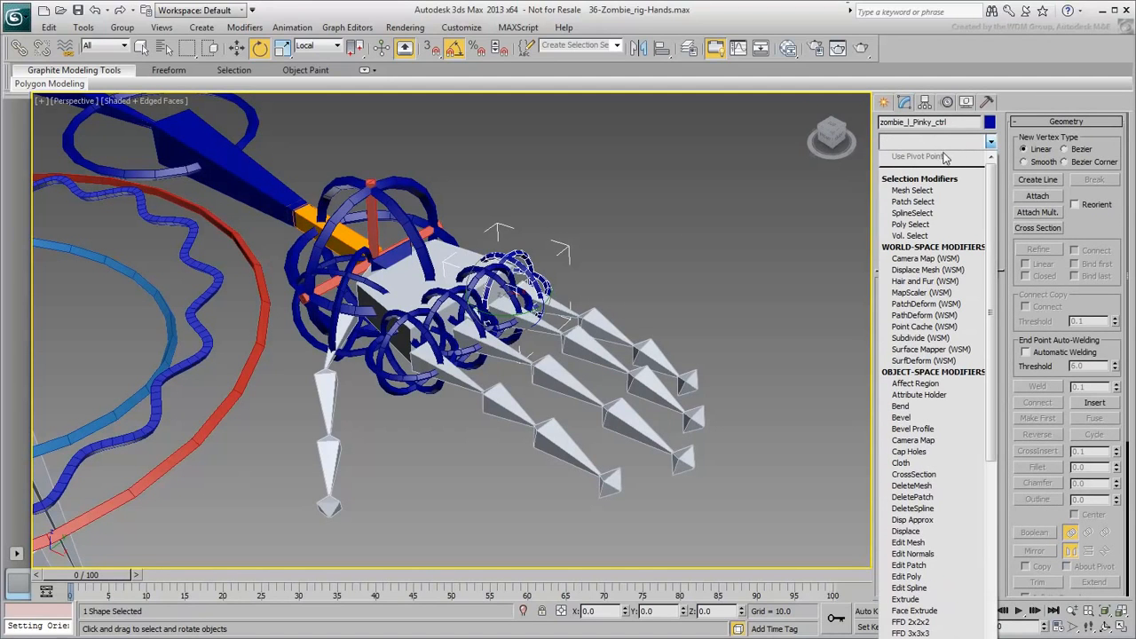
{"action": "left_click", "coordinate": [923, 395]}
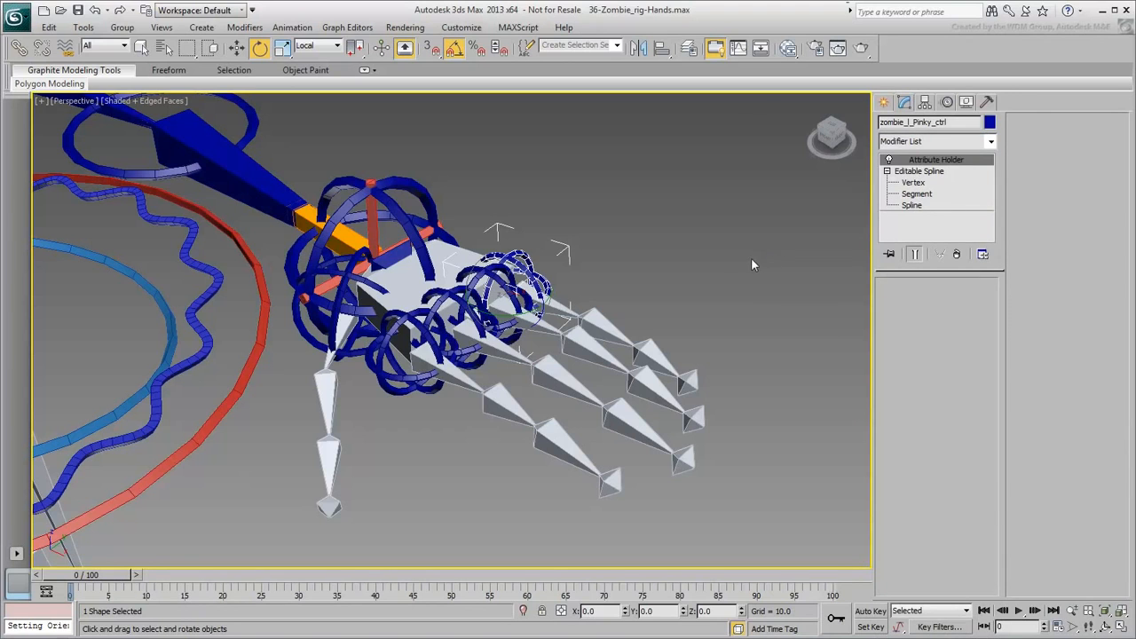
Add a Float spinner attribute named Pinky Curl to the Attribute Holder, with width 100, range 0 to 10 and right alignment.
{"action": "key", "text": "alt+1"}
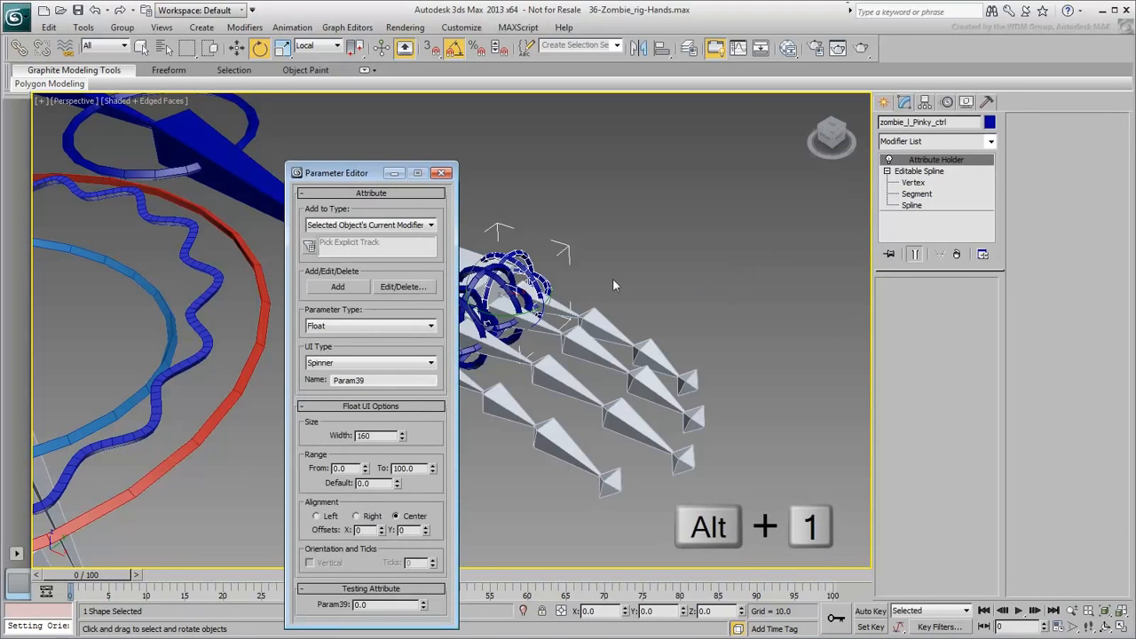
{"action": "left_click_drag", "start_coordinate": [316, 173], "coordinate": [134, 128]}
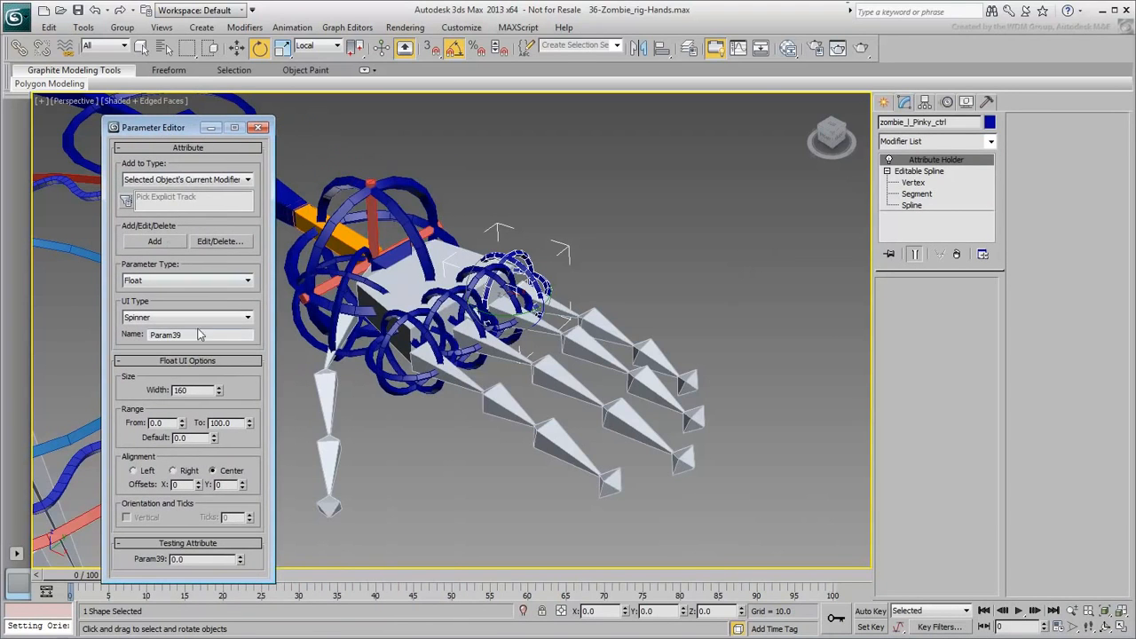
{"action": "double_click", "coordinate": [199, 336]}
{"action": "type", "text": "Pinky Curl"}
{"action": "double_click", "coordinate": [178, 388]}
{"action": "type", "text": "100"}
{"action": "key", "text": "Return"}
{"action": "double_click", "coordinate": [234, 423]}
{"action": "left_click", "coordinate": [185, 470]}
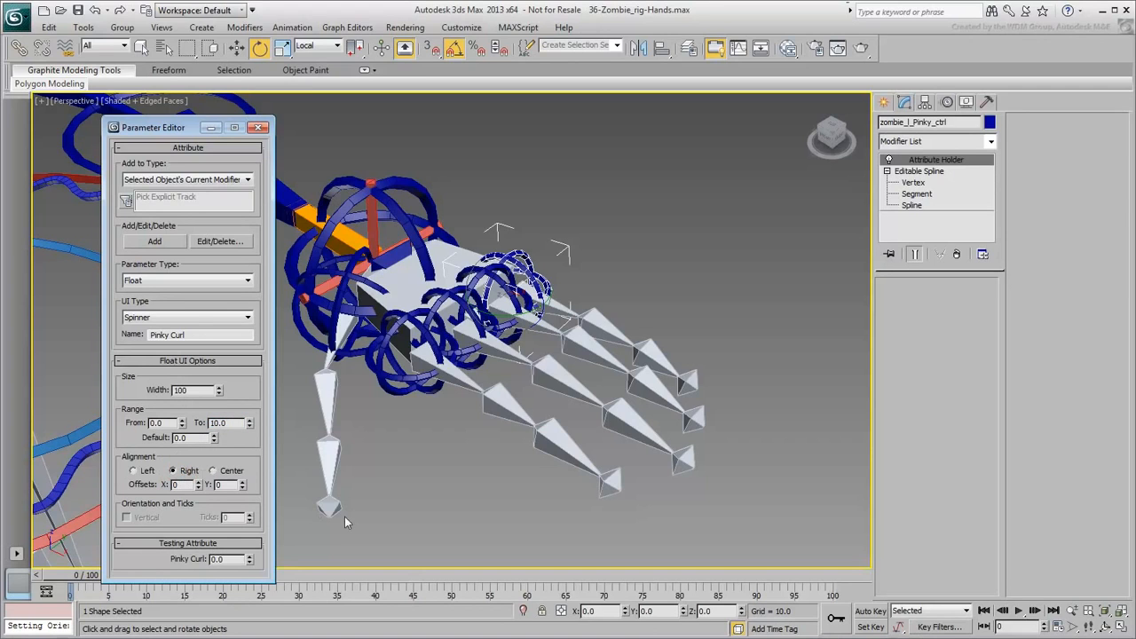
{"action": "left_click", "coordinate": [153, 241]}
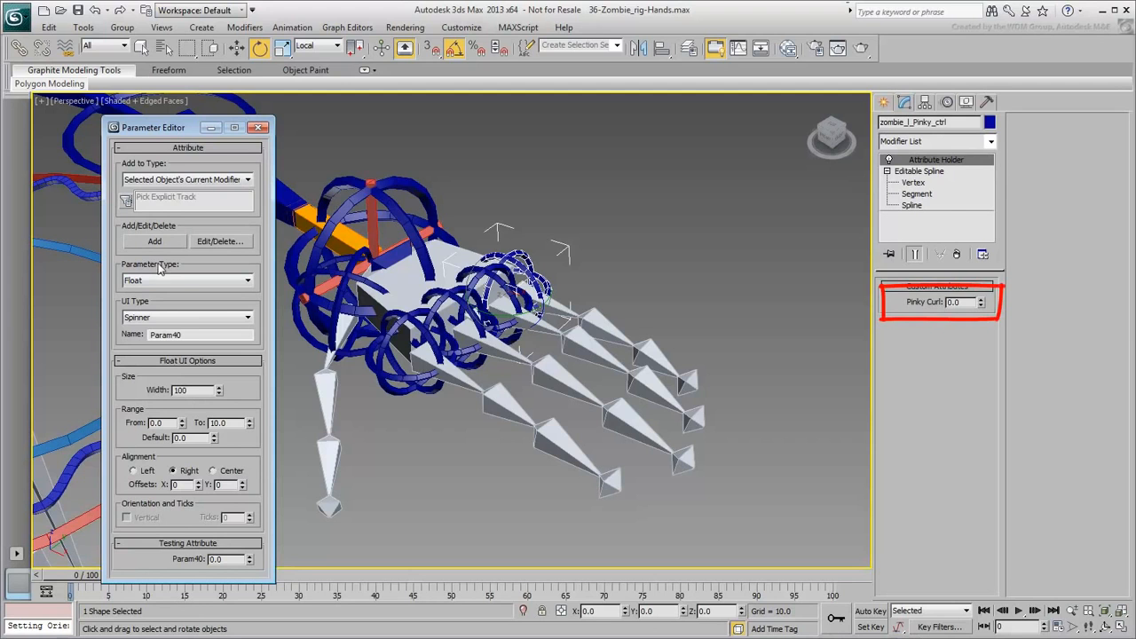
Open the Reaction Manager and add the pinky control's Pinky Curl attribute as a reaction master.
{"action": "left_click_drag", "start_coordinate": [169, 133], "coordinate": [756, 114]}
{"action": "left_click", "coordinate": [292, 28]}
{"action": "left_click", "coordinate": [332, 304]}
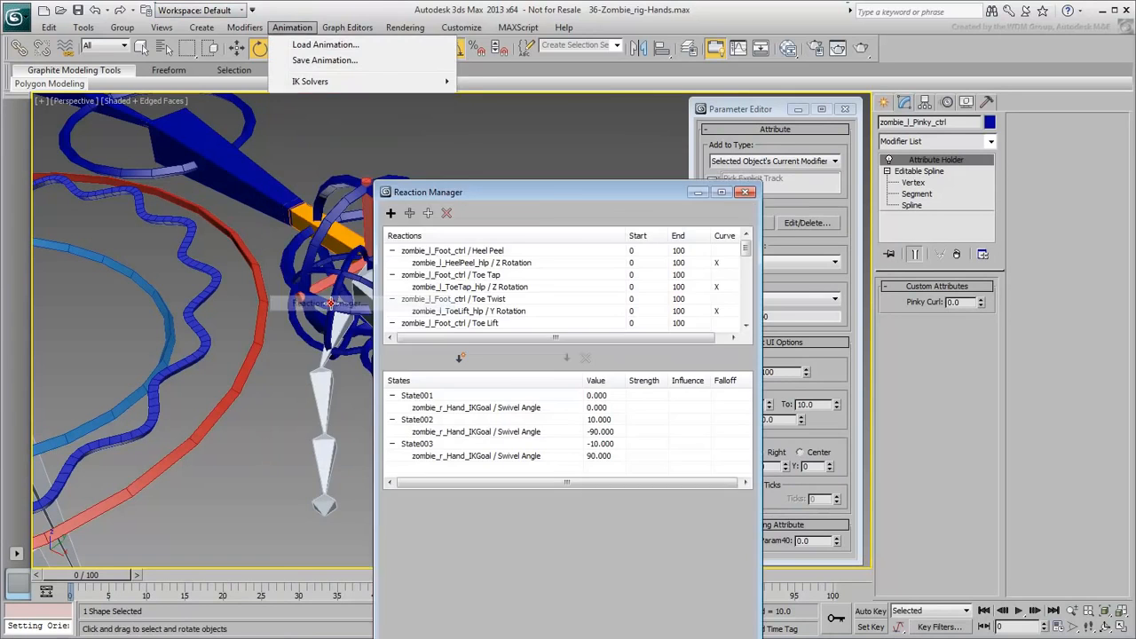
{"action": "left_click_drag", "start_coordinate": [585, 201], "coordinate": [215, 109]}
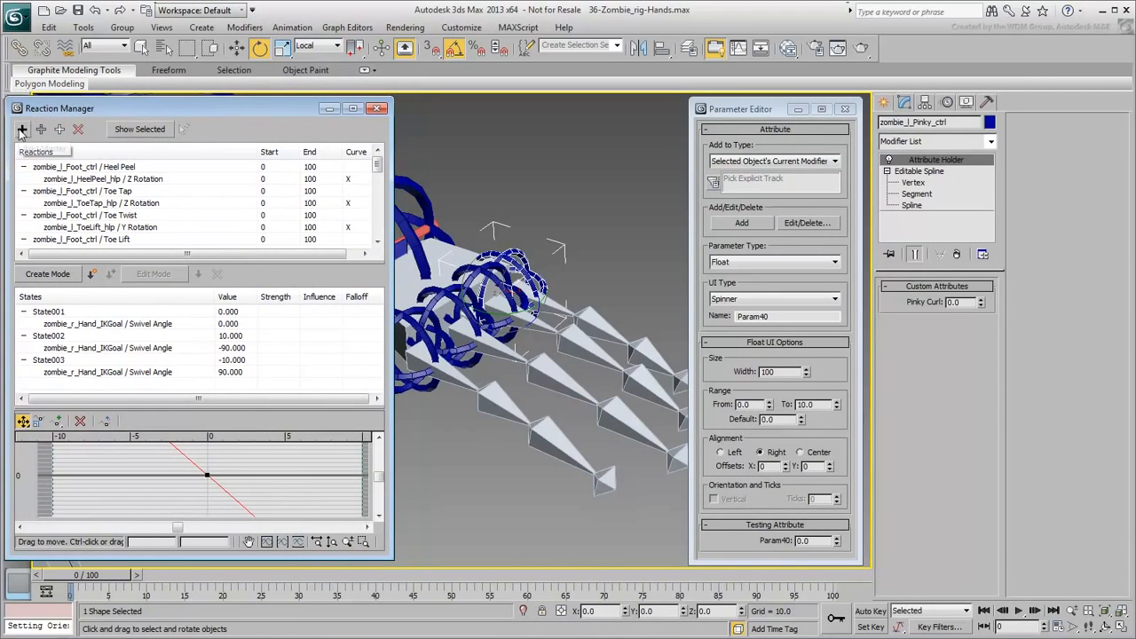
{"action": "left_click", "coordinate": [21, 130]}
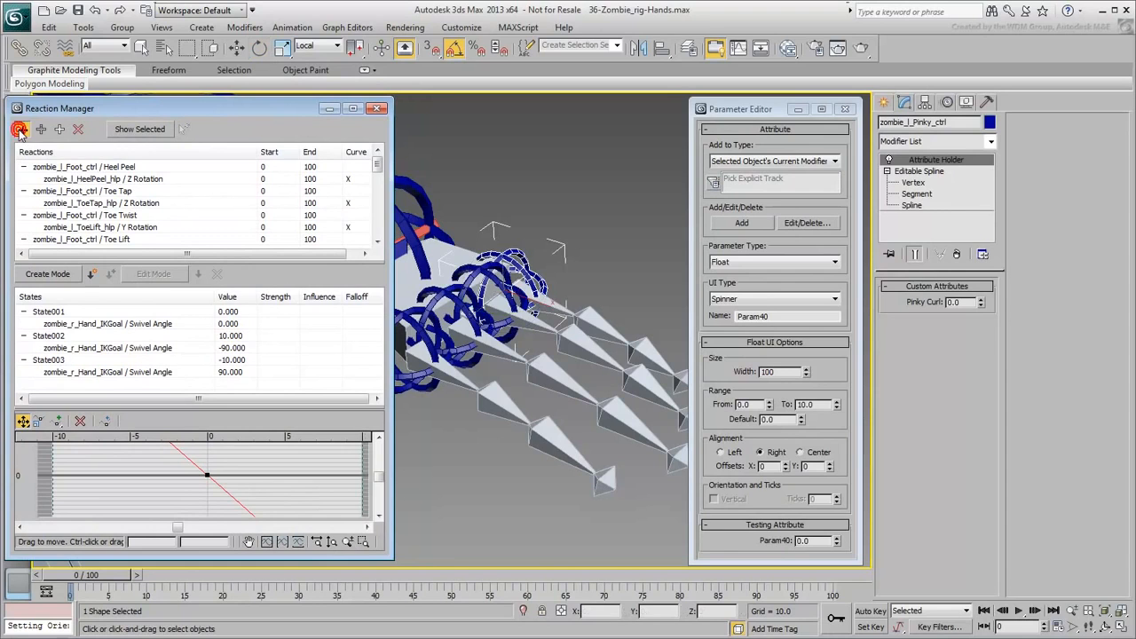
{"action": "left_click", "coordinate": [519, 255]}
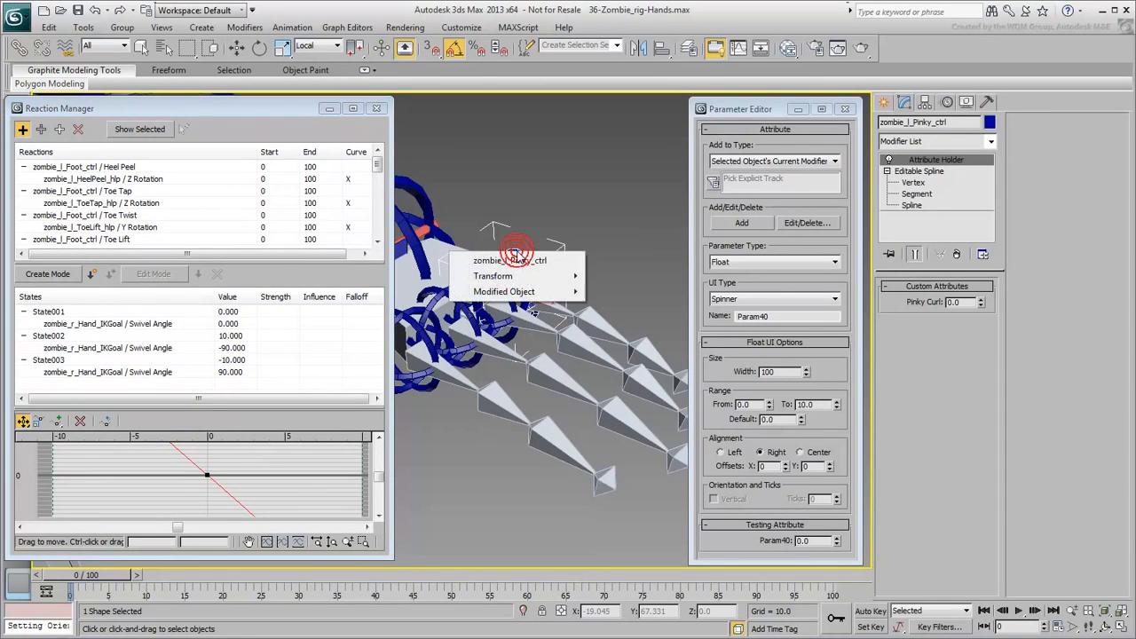
{"action": "left_click", "coordinate": [515, 292]}
{"action": "mouse_move", "coordinate": [646, 293]}
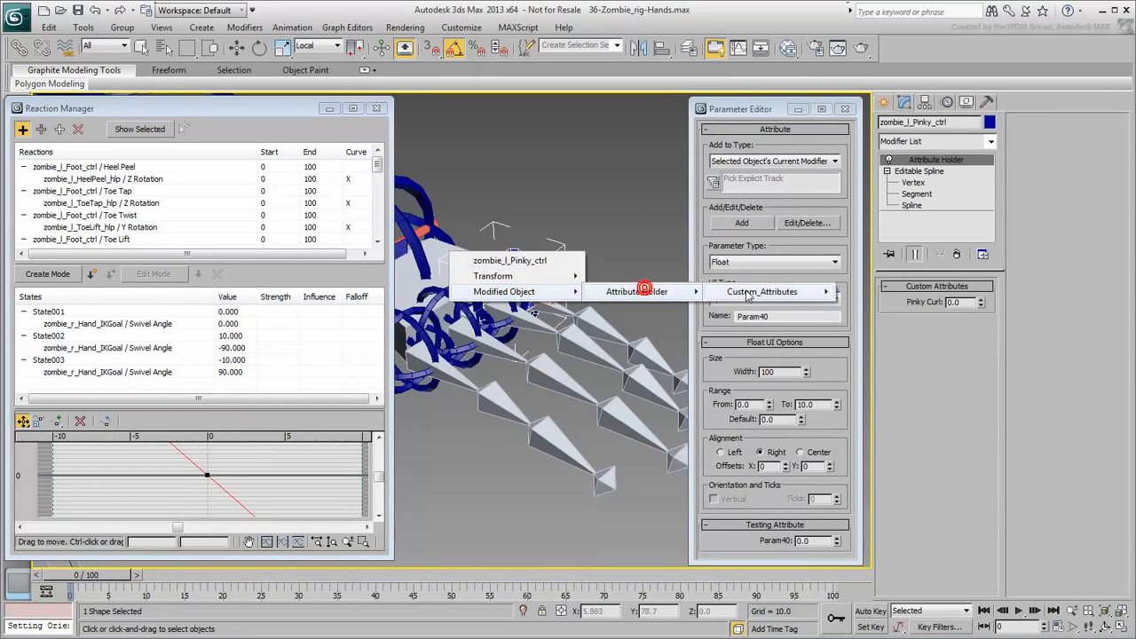
{"action": "mouse_move", "coordinate": [751, 293]}
{"action": "left_click", "coordinate": [874, 292]}
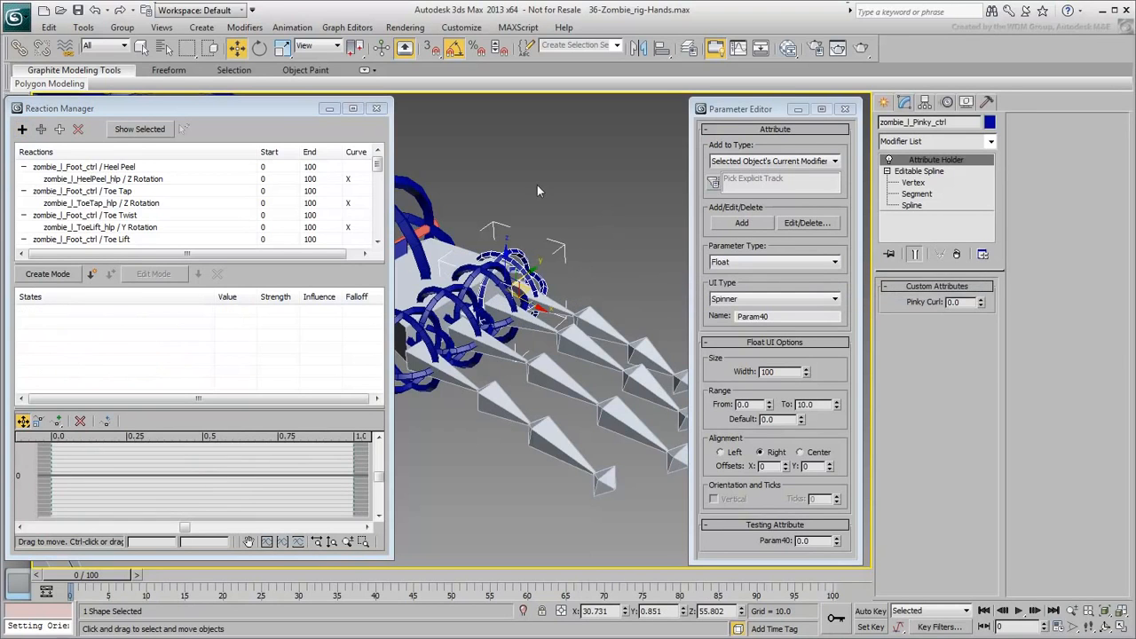
Add the Zero Euler XYZ Z Rotation of the second and third pinky bones as slaves of the Pinky Curl master.
{"action": "left_click_drag", "start_coordinate": [377, 164], "coordinate": [376, 232]}
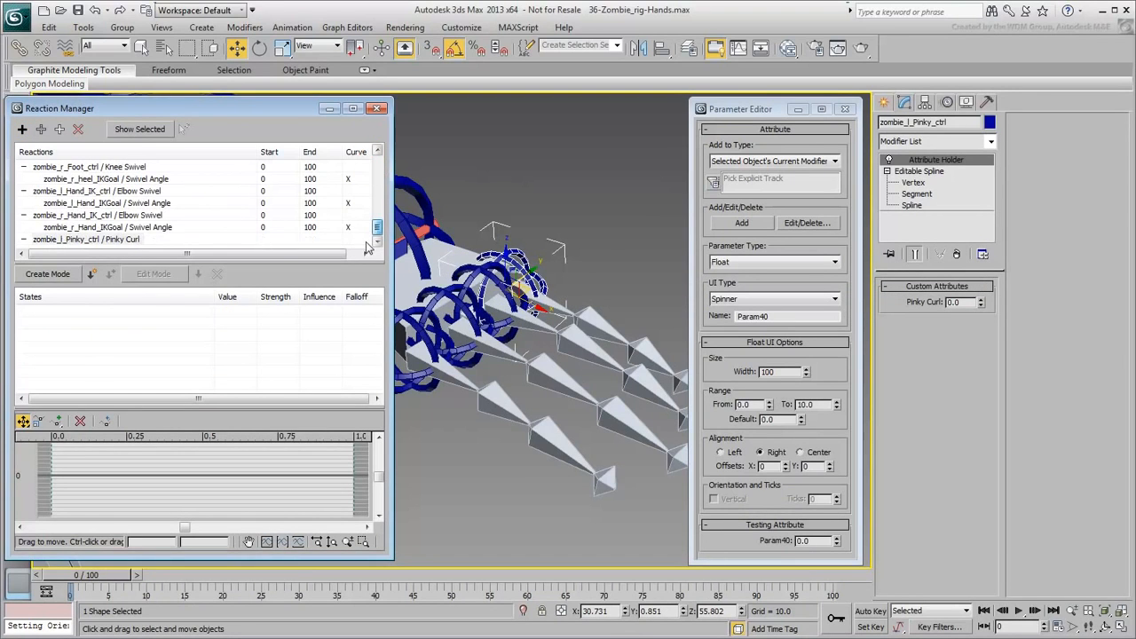
{"action": "left_click", "coordinate": [100, 240]}
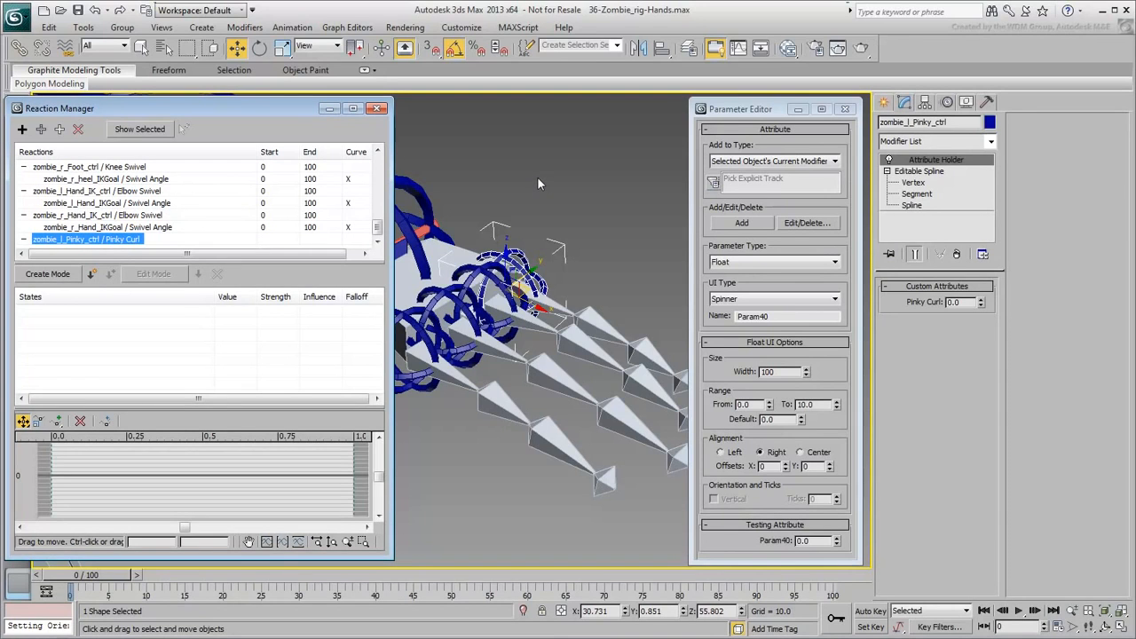
{"action": "left_click", "coordinate": [602, 329]}
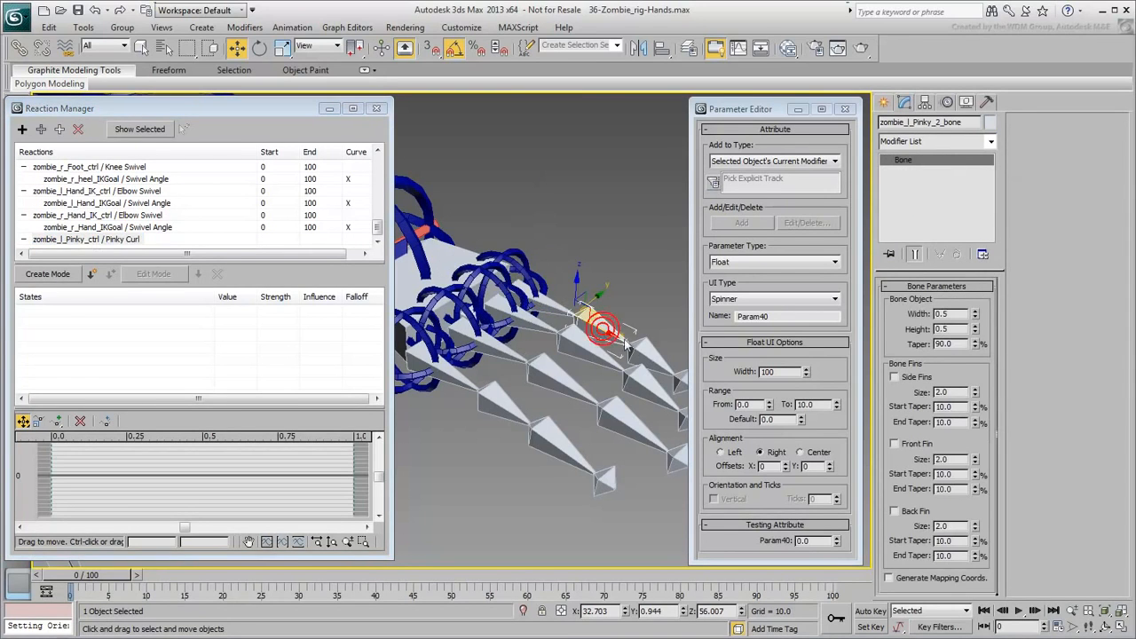
{"action": "left_click", "coordinate": [639, 351], "text": "ctrl"}
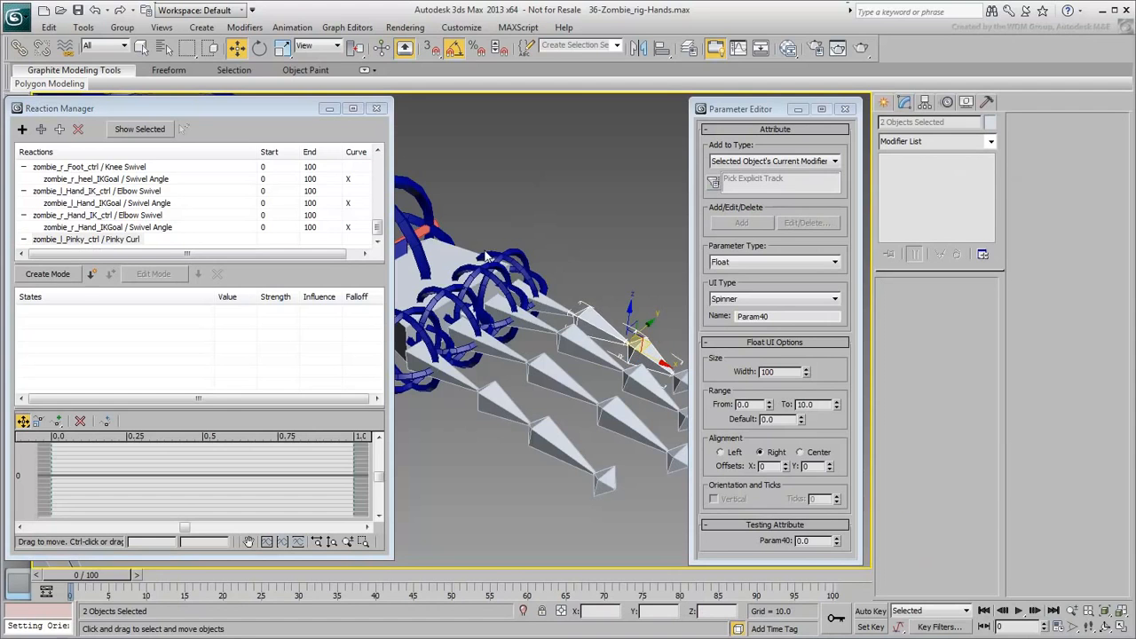
{"action": "left_click", "coordinate": [59, 130]}
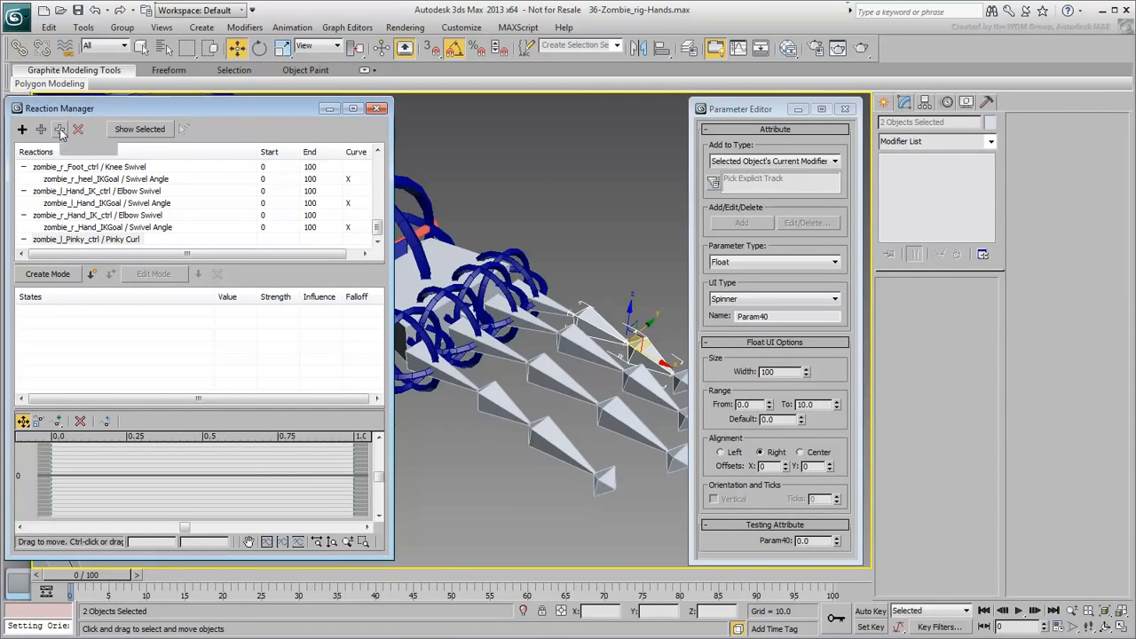
{"action": "mouse_move", "coordinate": [81, 144]}
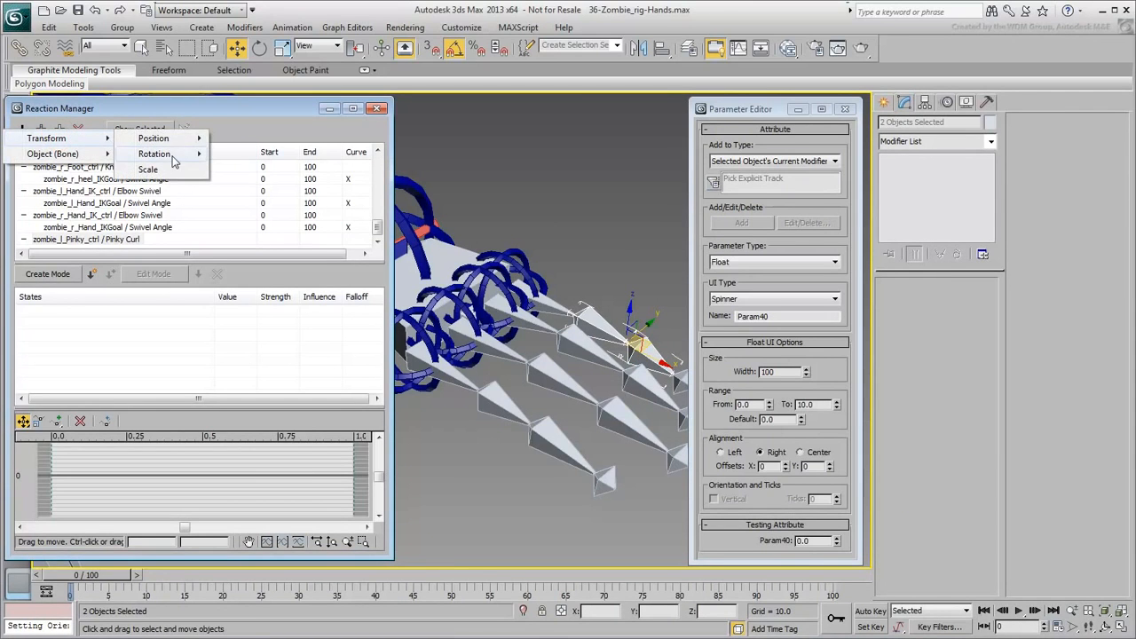
{"action": "mouse_move", "coordinate": [171, 156]}
{"action": "mouse_move", "coordinate": [276, 176]}
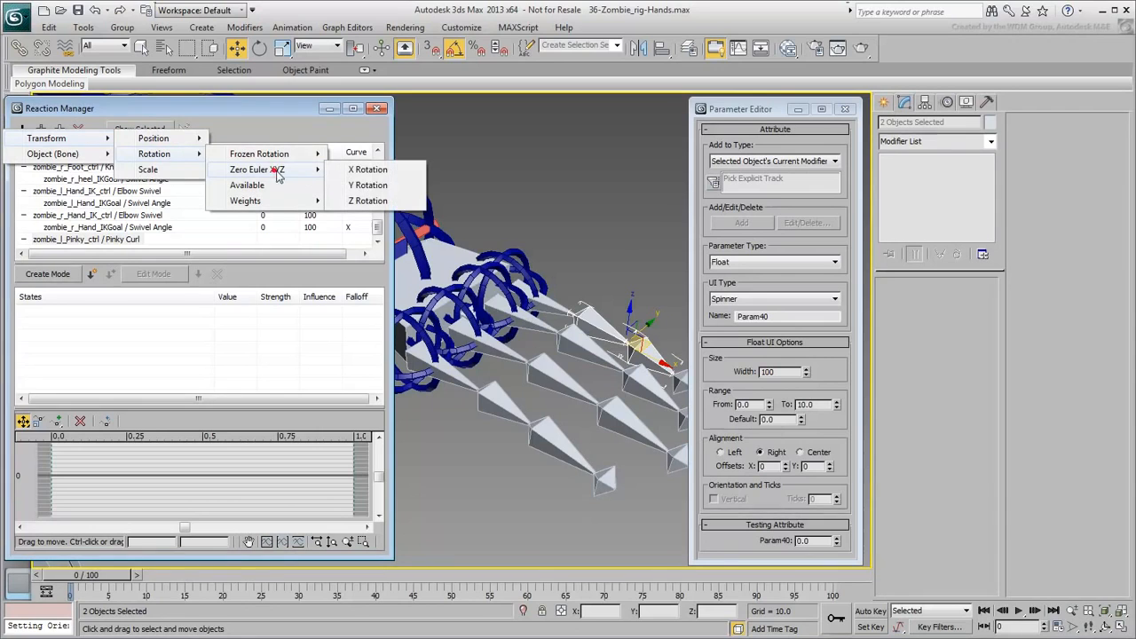
{"action": "left_click", "coordinate": [367, 201]}
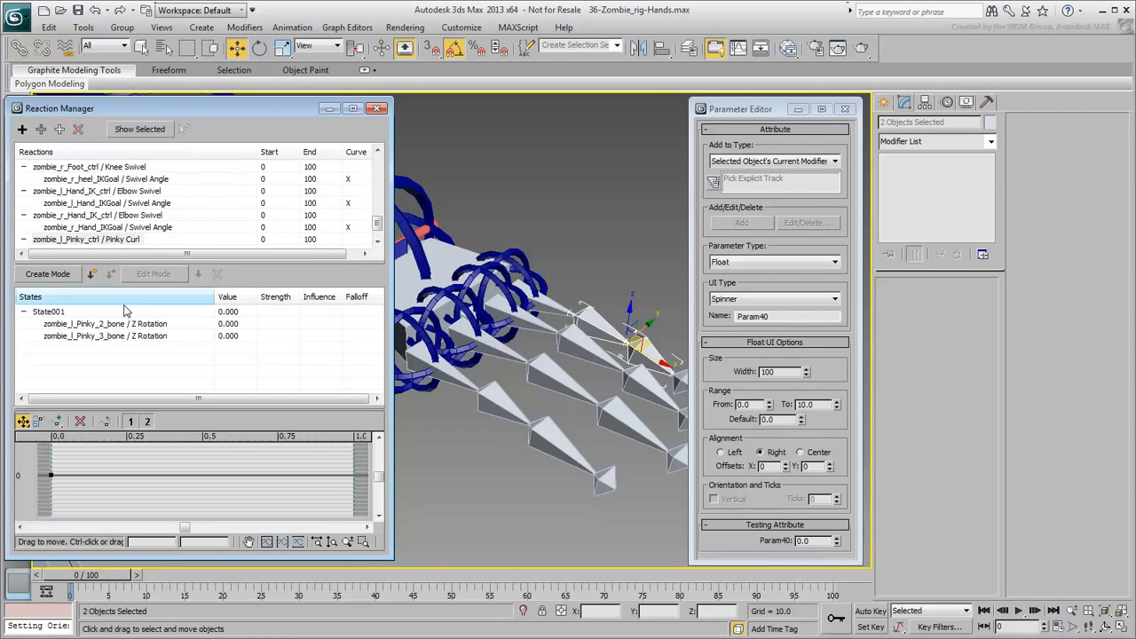
Create a second state for the Pinky Curl reaction and set its master value to 10.
{"action": "left_click", "coordinate": [91, 273]}
{"action": "double_click", "coordinate": [228, 348]}
{"action": "type", "text": "10"}
{"action": "key", "text": "Return"}
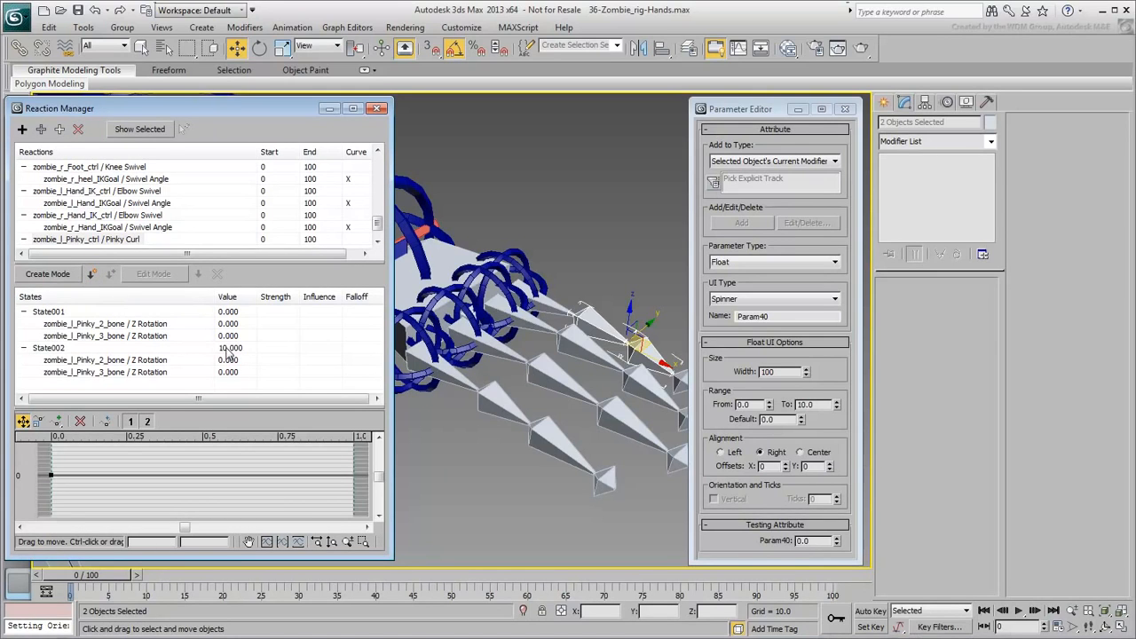
Set the Z Rotation of the second and third pinky bones to 90 in the reaction's second state.
{"action": "double_click", "coordinate": [228, 359]}
{"action": "type", "text": "90"}
{"action": "key", "text": "Return"}
{"action": "double_click", "coordinate": [229, 372]}
{"action": "type", "text": "90"}
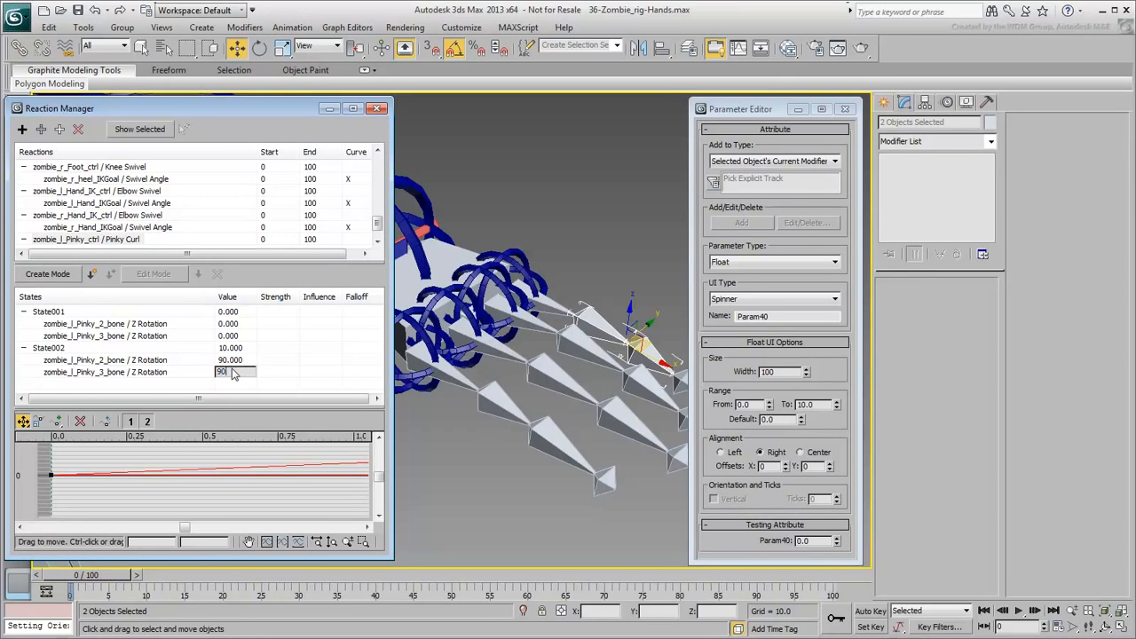
{"action": "key", "text": "Return"}
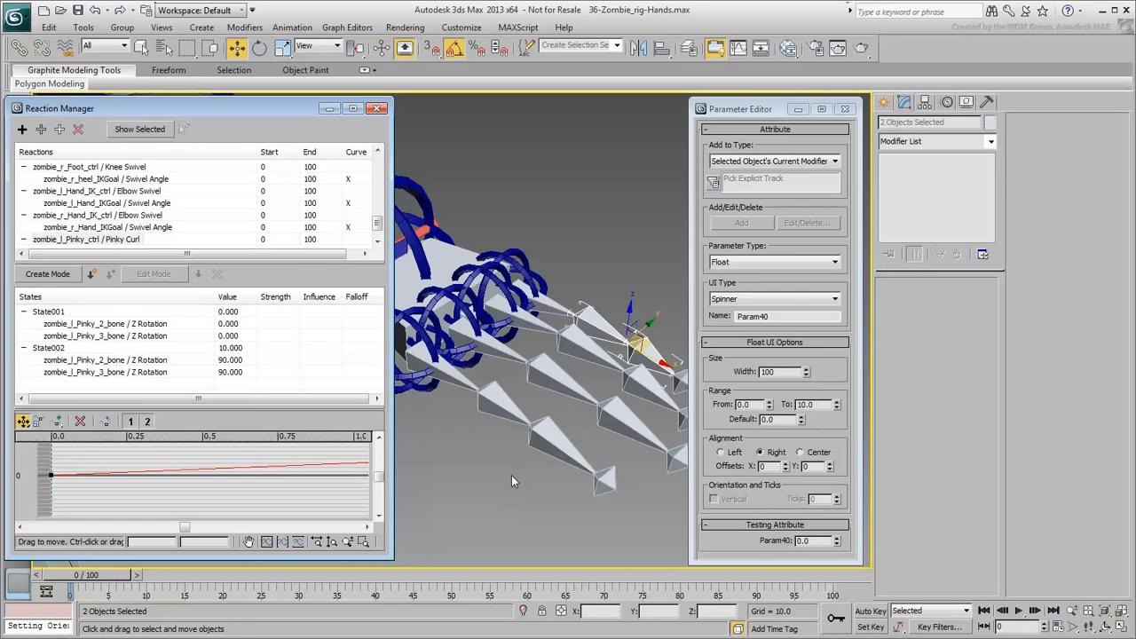
Select the pinky control and test how its Pinky Curl value bends the finger.
{"action": "left_click", "coordinate": [539, 240]}
{"action": "left_click", "coordinate": [520, 261]}
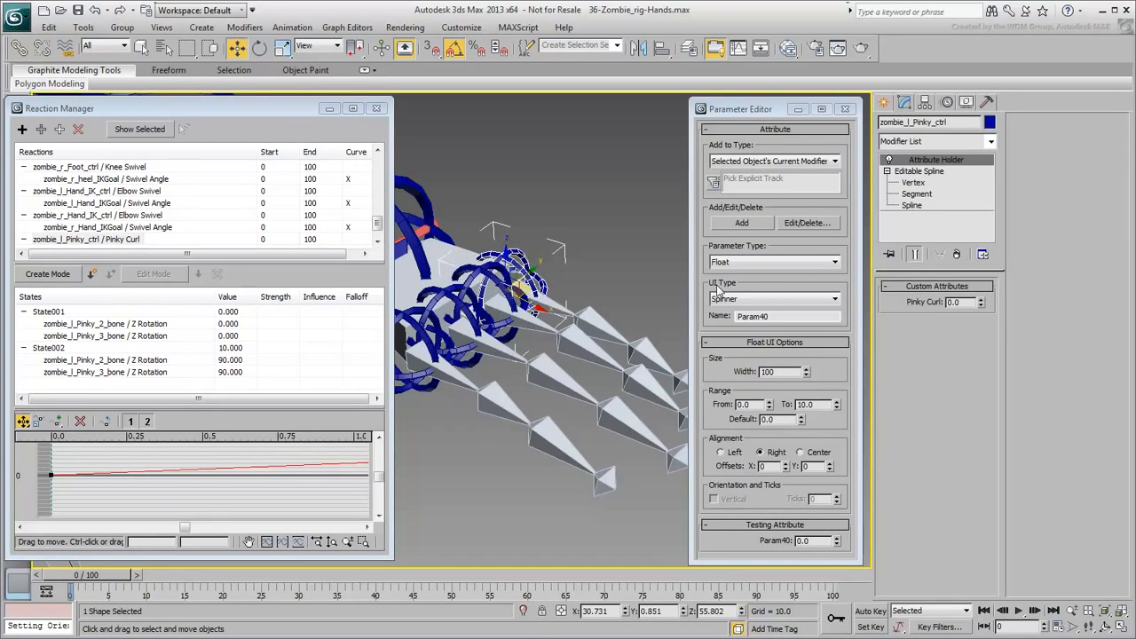
{"action": "mouse_move", "coordinate": [982, 301]}
{"action": "left_mouse_down"}
{"action": "mouse_move", "coordinate": [977, 238]}
{"action": "mouse_move", "coordinate": [972, 287]}
{"action": "left_mouse_up"}
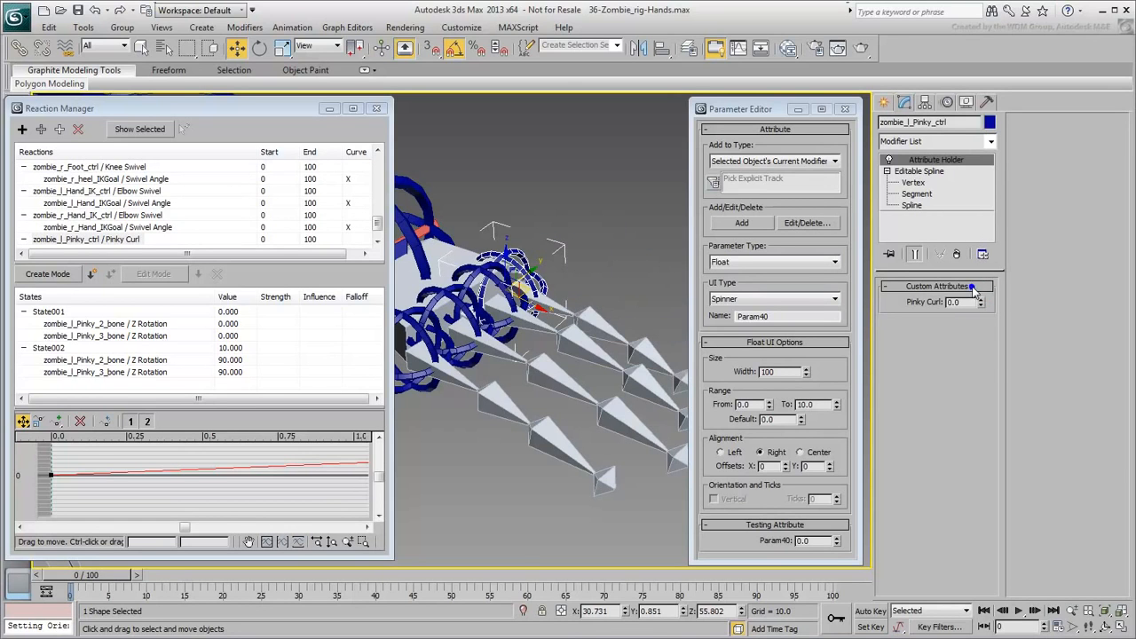
Set both pinky bones' Z Rotation to -90 in the second state, and test the curl before restoring it.
{"action": "double_click", "coordinate": [229, 360]}
{"action": "type", "text": "-"}
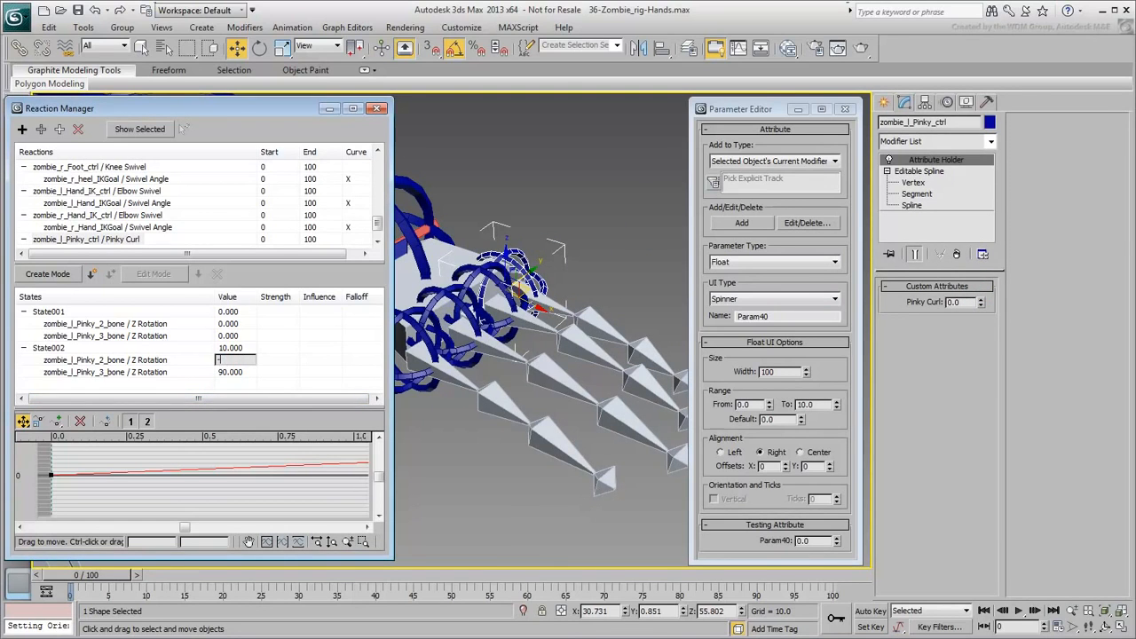
{"action": "type", "text": "90"}
{"action": "key", "text": "Return"}
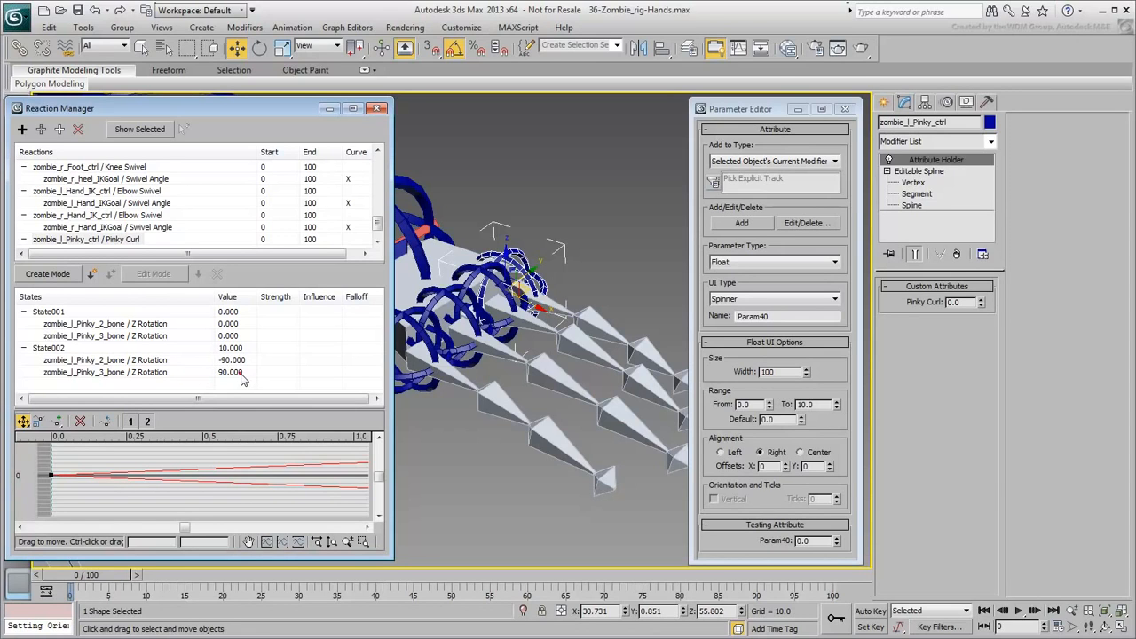
{"action": "double_click", "coordinate": [239, 374]}
{"action": "type", "text": "-90"}
{"action": "key", "text": "Return"}
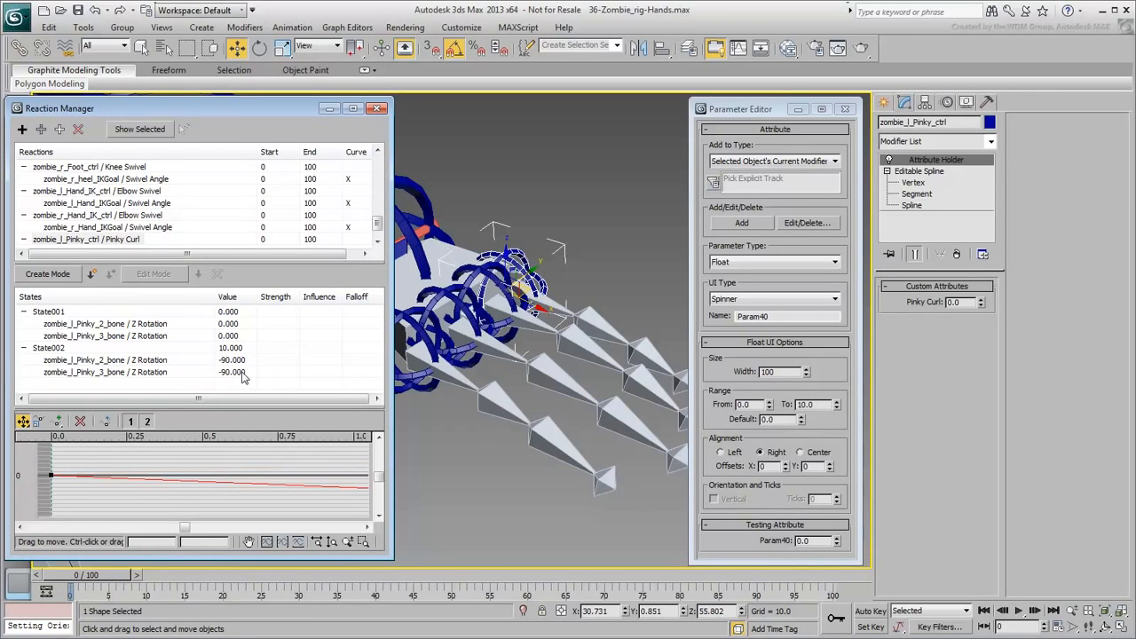
{"action": "left_click_drag", "start_coordinate": [985, 304], "coordinate": [963, 254]}
{"action": "key", "text": "ctrl+z"}
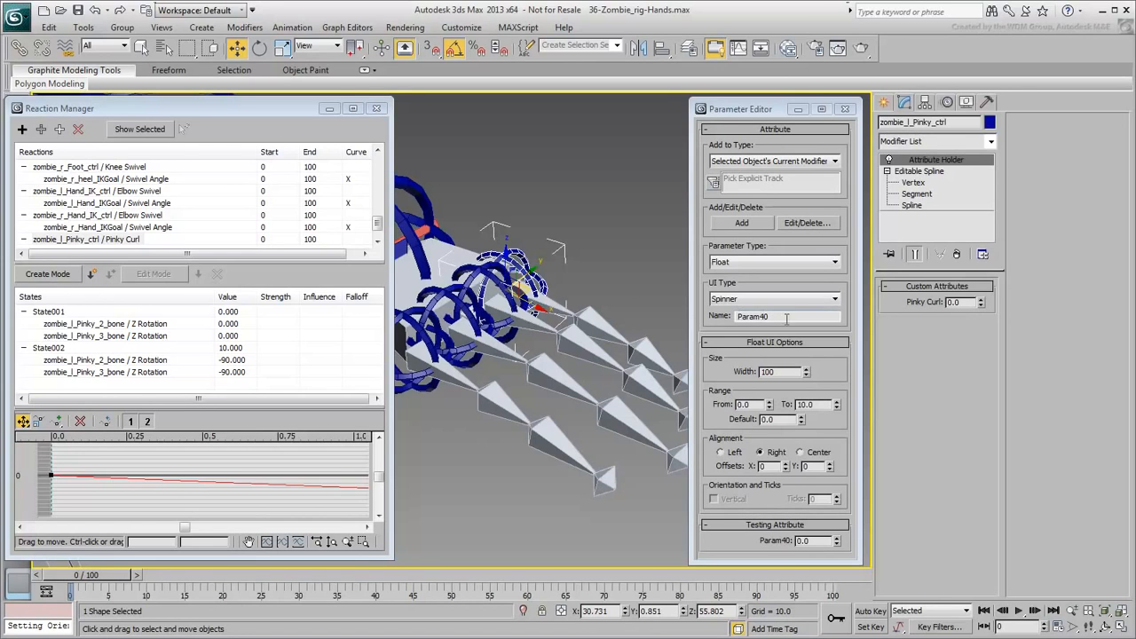
Add Ring Curl, Middle Curl and Index Curl spinner attributes to the pinky control, keeping the same width, range and alignment.
{"action": "left_click_drag", "start_coordinate": [786, 317], "coordinate": [710, 324]}
{"action": "type", "text": "Ring Curl"}
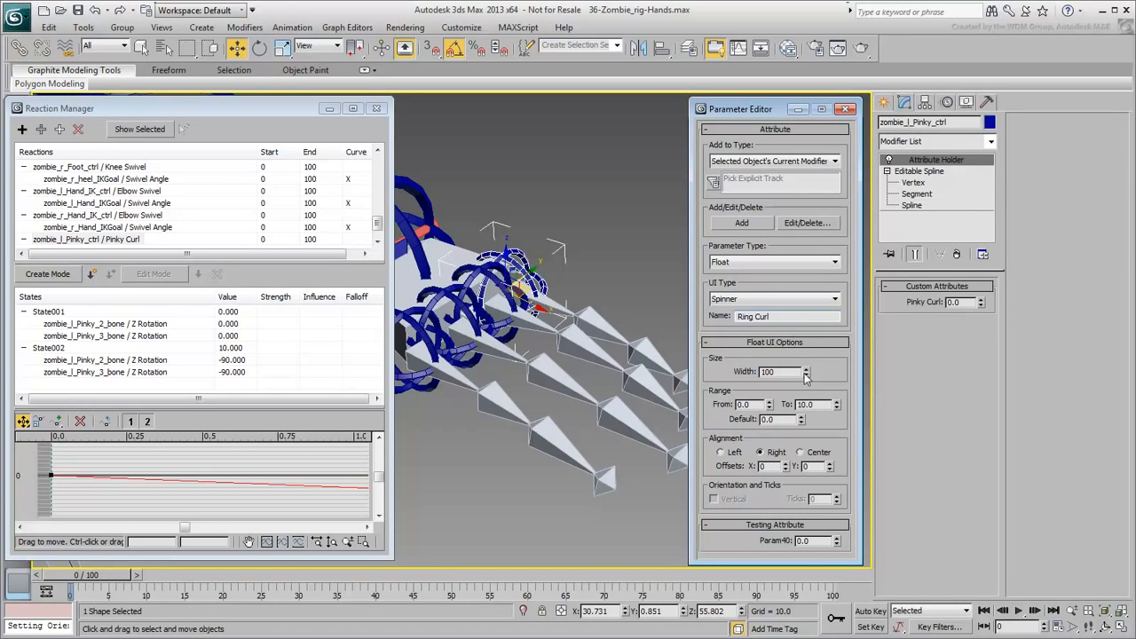
{"action": "left_click", "coordinate": [742, 223]}
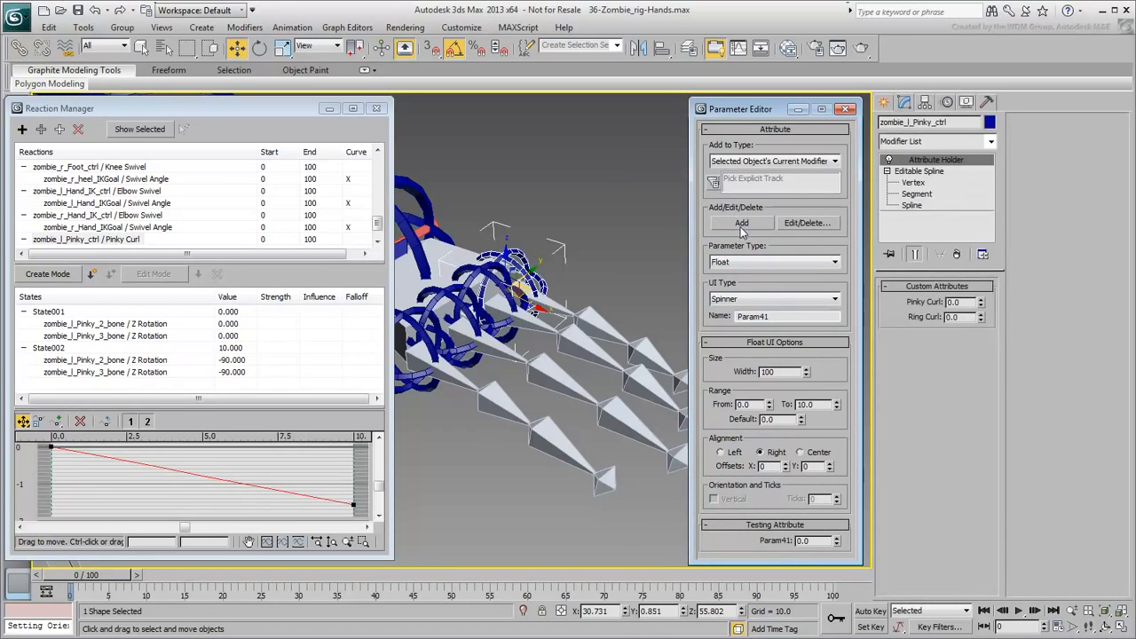
{"action": "double_click", "coordinate": [781, 316]}
{"action": "type", "text": "Mi"}
{"action": "left_click", "coordinate": [741, 222]}
{"action": "double_click", "coordinate": [781, 316]}
{"action": "type", "text": "Index Curl"}
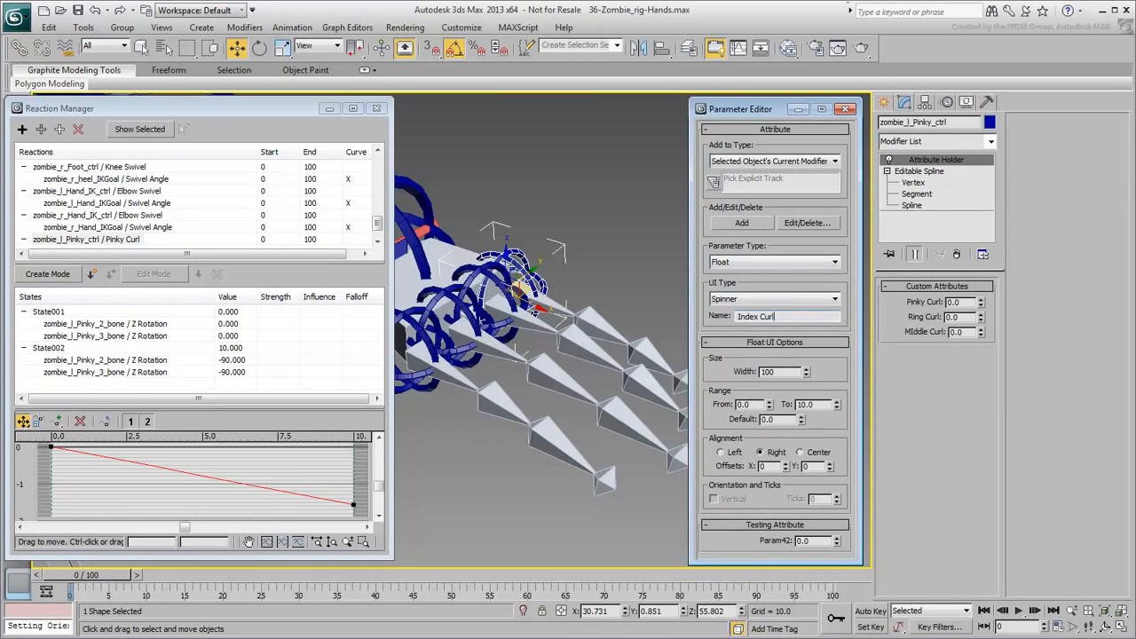
{"action": "left_click", "coordinate": [737, 229]}
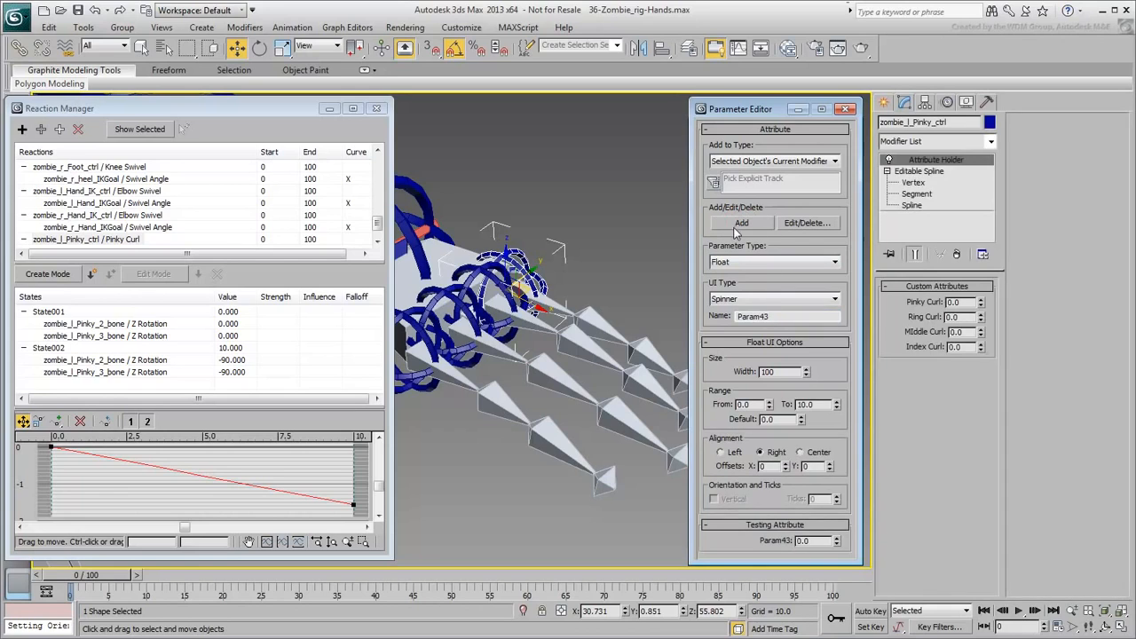
Add a Thumb Curl spinner attribute to the pinky control with the same settings, and close the Parameter Editor.
{"action": "double_click", "coordinate": [781, 316]}
{"action": "type", "text": "Thumb Curl"}
{"action": "left_click", "coordinate": [740, 225]}
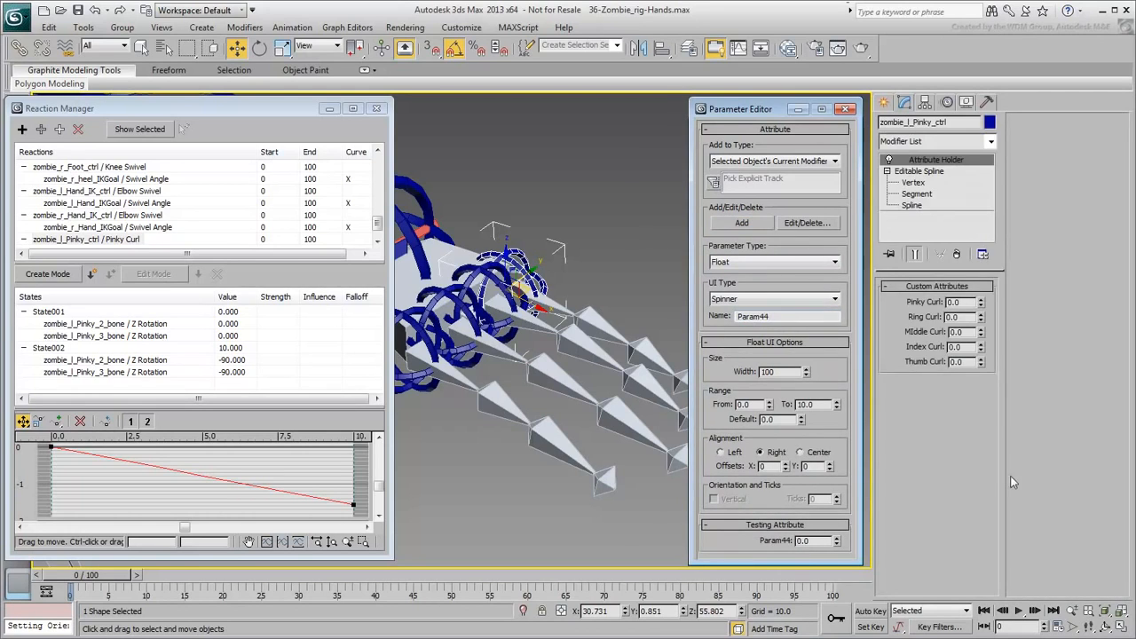
{"action": "left_click", "coordinate": [844, 108]}
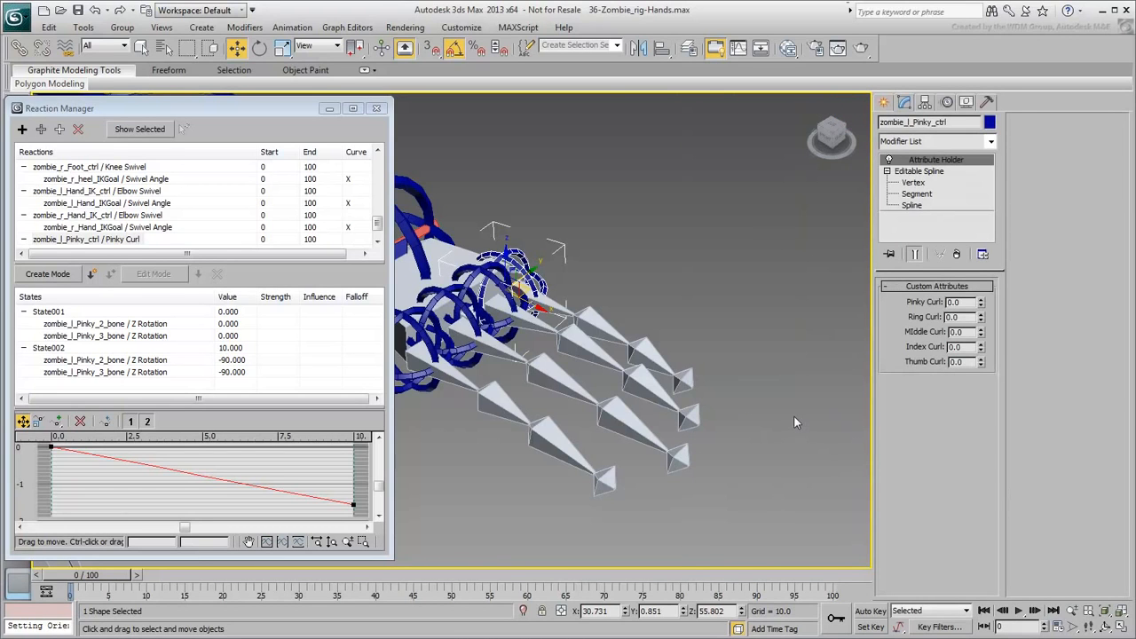
Instance the pinky control's Attribute Holder modifier onto the ring, middle, index and thumb controls.
{"action": "scroll", "coordinate": [587, 262], "scroll_direction": "up", "scroll_amount": 6}
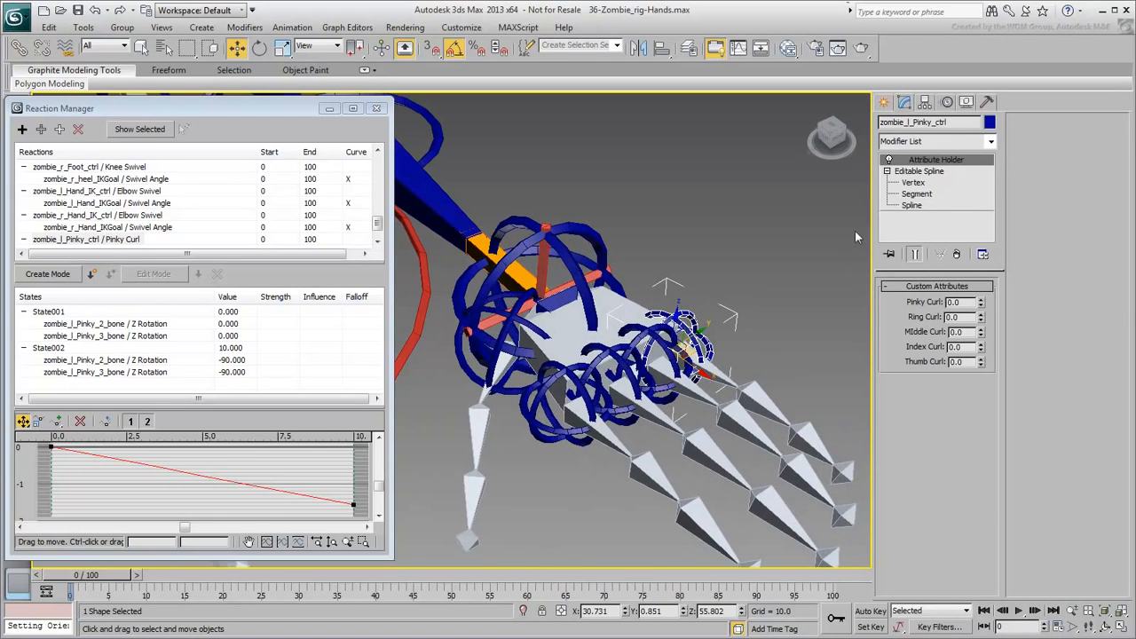
{"action": "left_click_drag", "start_coordinate": [932, 165], "coordinate": [666, 399], "text": "ctrl"}
{"action": "left_click", "coordinate": [667, 398]}
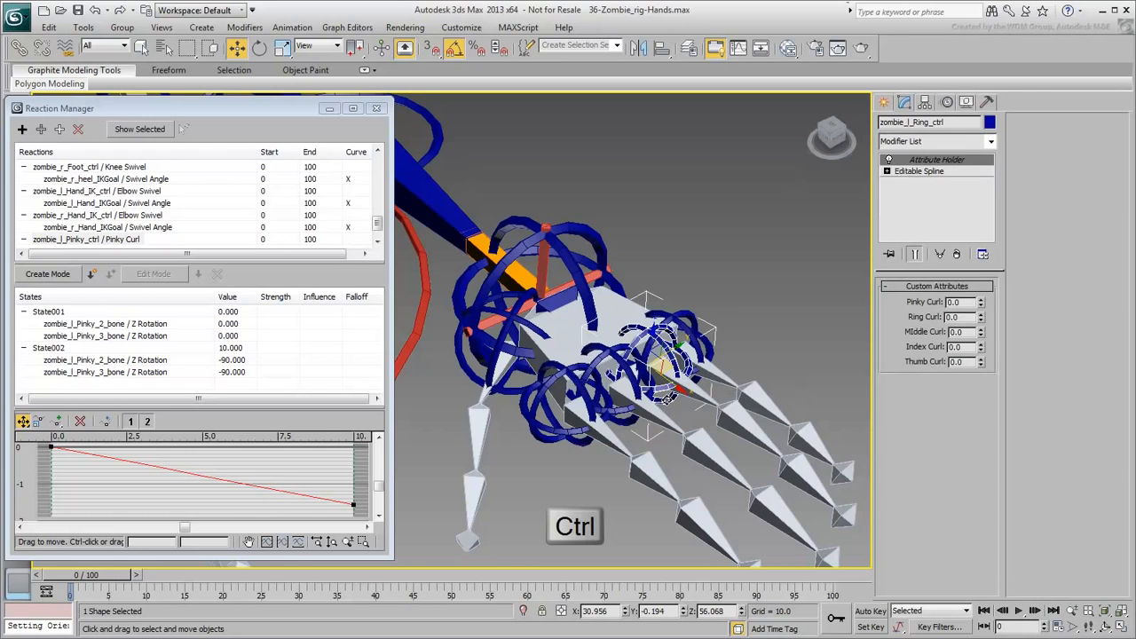
{"action": "left_click_drag", "start_coordinate": [934, 161], "coordinate": [624, 421], "text": "ctrl"}
{"action": "left_click_drag", "start_coordinate": [934, 161], "coordinate": [559, 430], "text": "ctrl"}
{"action": "left_click_drag", "start_coordinate": [930, 162], "coordinate": [470, 373], "text": "ctrl"}
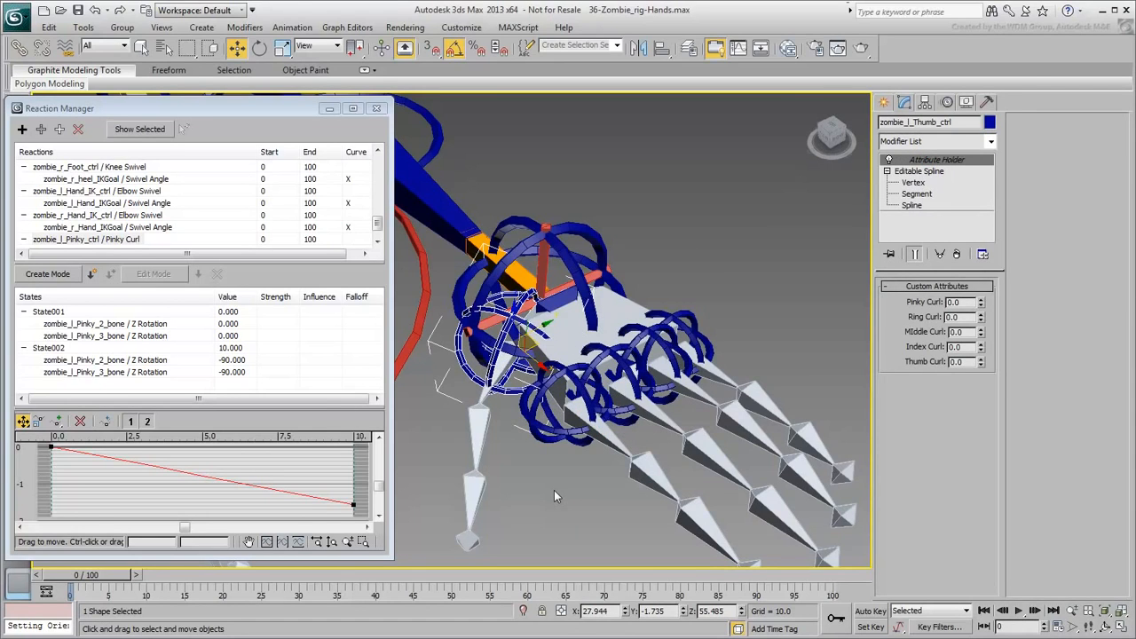
Add the ring control's Ring Curl attribute as a new master in the Reaction Manager.
{"action": "left_click", "coordinate": [666, 399]}
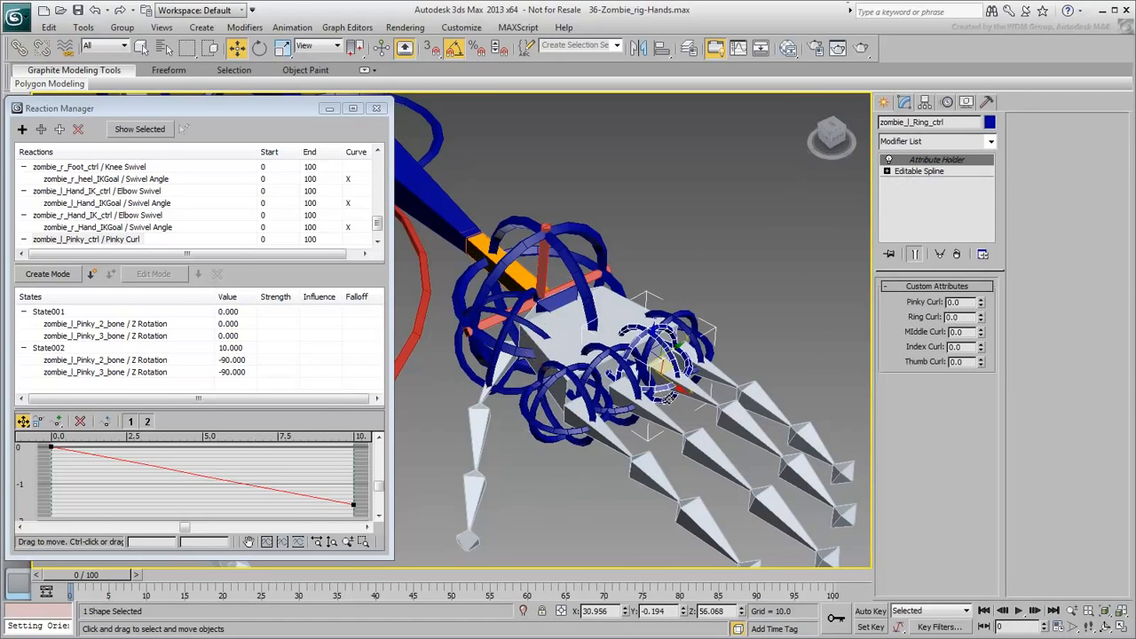
{"action": "left_click", "coordinate": [22, 129]}
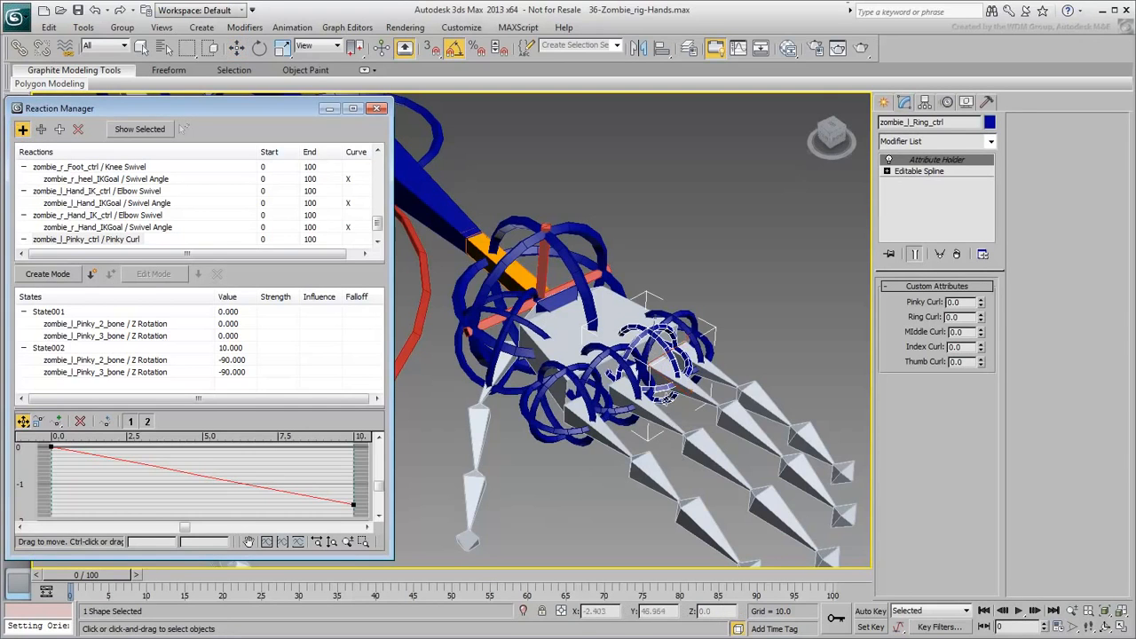
{"action": "left_click", "coordinate": [666, 400]}
{"action": "mouse_move", "coordinate": [781, 441]}
{"action": "mouse_move", "coordinate": [905, 441]}
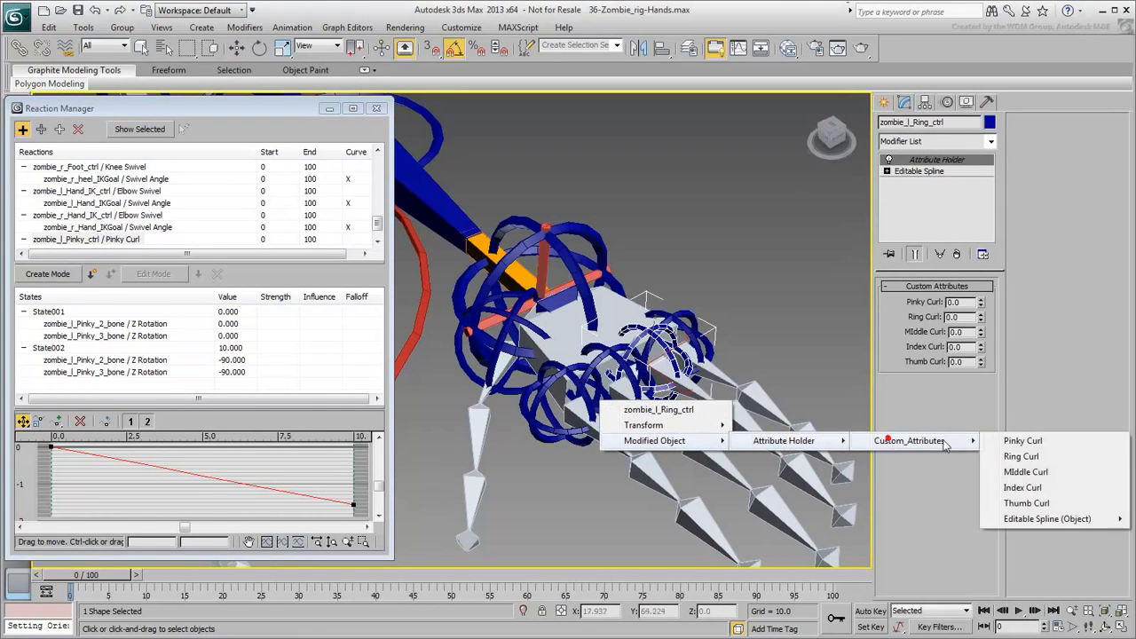
{"action": "left_click", "coordinate": [1022, 457]}
Add the Z Rotation of the second and third ring bones as slaves of the Ring Curl reaction.
{"action": "left_click", "coordinate": [732, 410]}
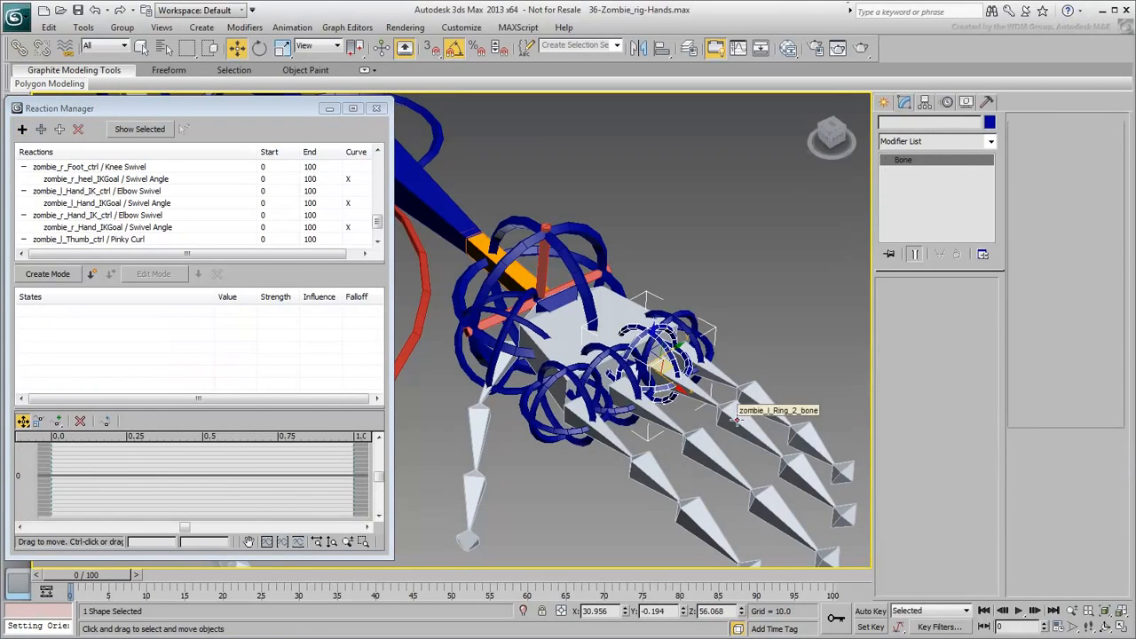
{"action": "left_click", "coordinate": [22, 130]}
{"action": "mouse_move", "coordinate": [44, 143]}
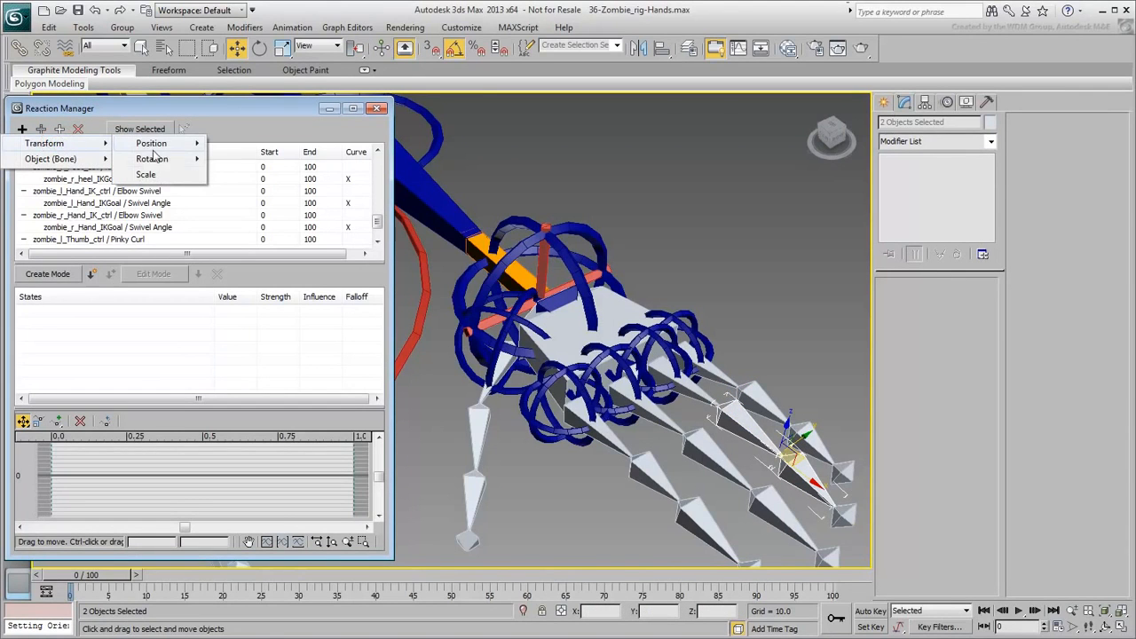
{"action": "mouse_move", "coordinate": [151, 159]}
{"action": "mouse_move", "coordinate": [254, 174]}
{"action": "left_click", "coordinate": [379, 207]}
Create a second Ring Curl state at value 10 with both ring bones' Z Rotation at -90, and test the curl.
{"action": "left_click", "coordinate": [91, 274]}
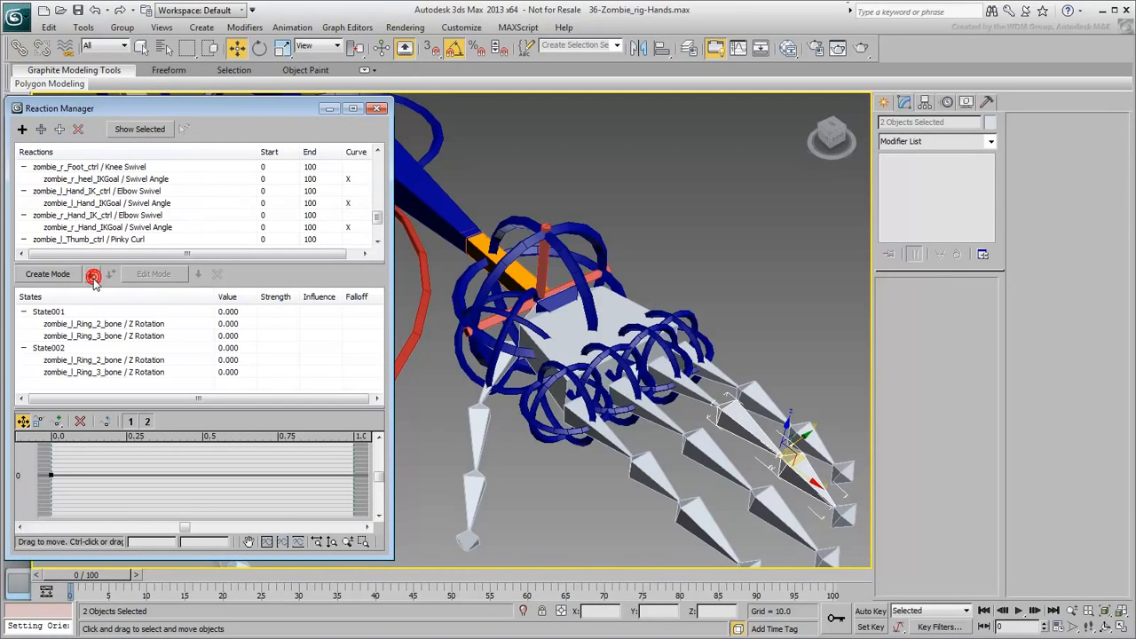
{"action": "left_click", "coordinate": [223, 347]}
{"action": "type", "text": "10"}
{"action": "left_click", "coordinate": [230, 360]}
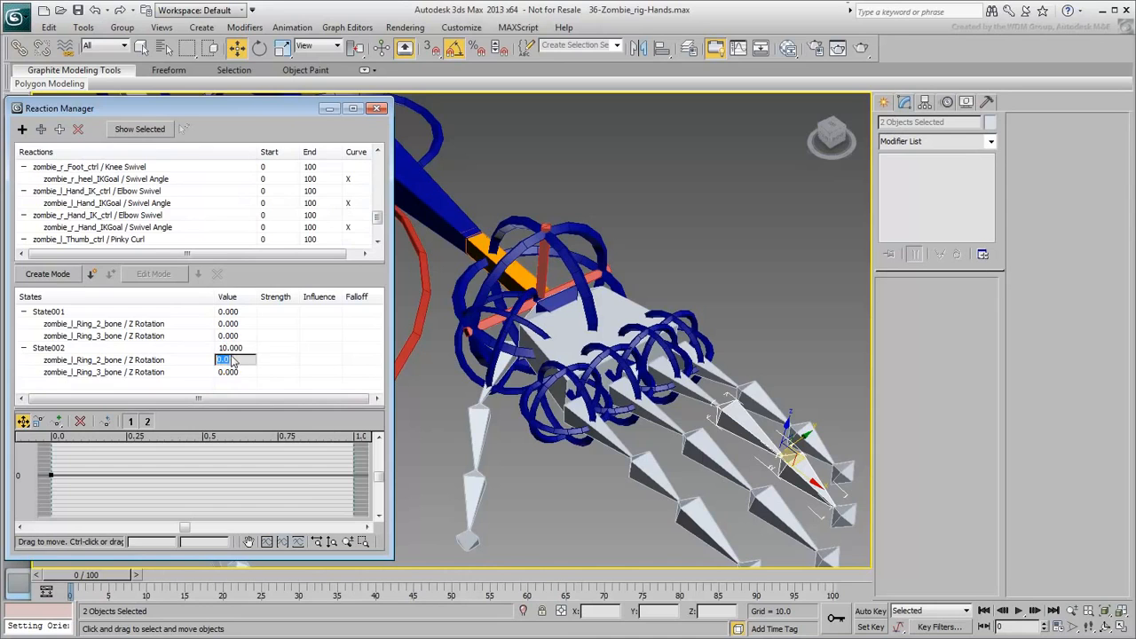
{"action": "type", "text": "-90"}
{"action": "left_click", "coordinate": [233, 372]}
{"action": "type", "text": "-90"}
{"action": "key", "text": "Return"}
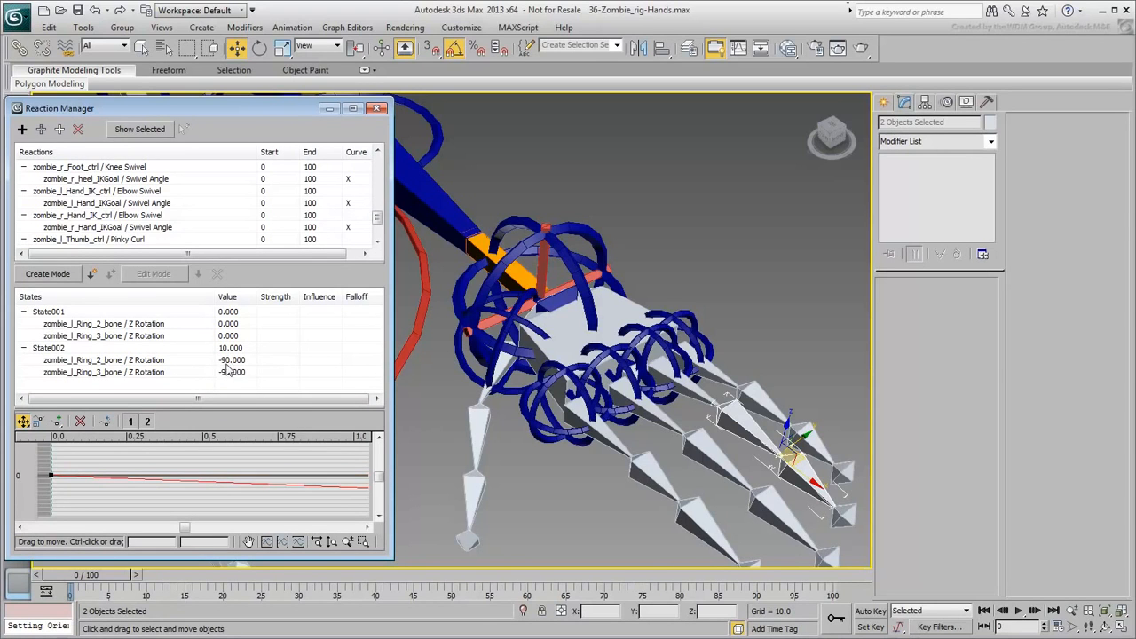
{"action": "left_click", "coordinate": [668, 401]}
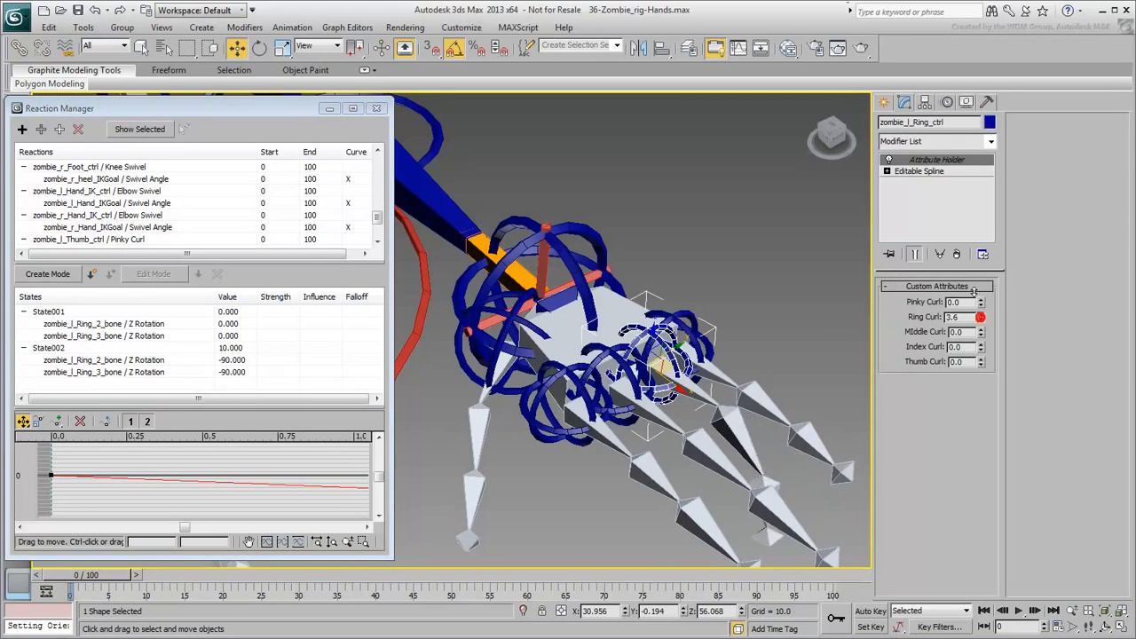
Add the middle control's Middle Curl attribute as a new reaction master.
{"action": "left_click", "coordinate": [623, 420]}
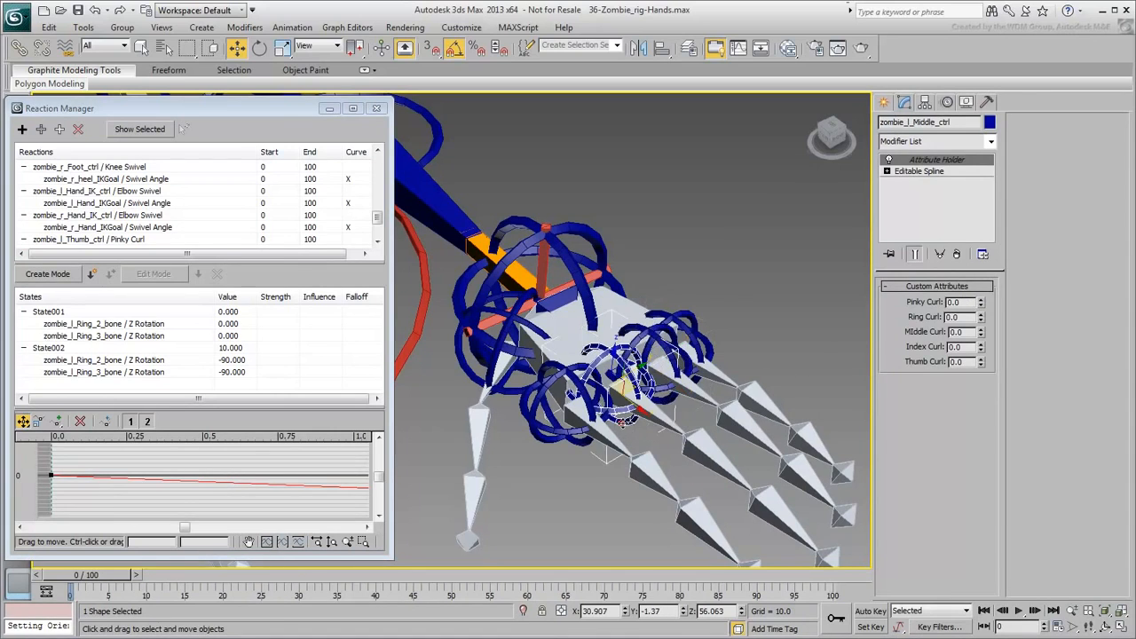
{"action": "left_click", "coordinate": [22, 129]}
{"action": "left_click", "coordinate": [626, 419]}
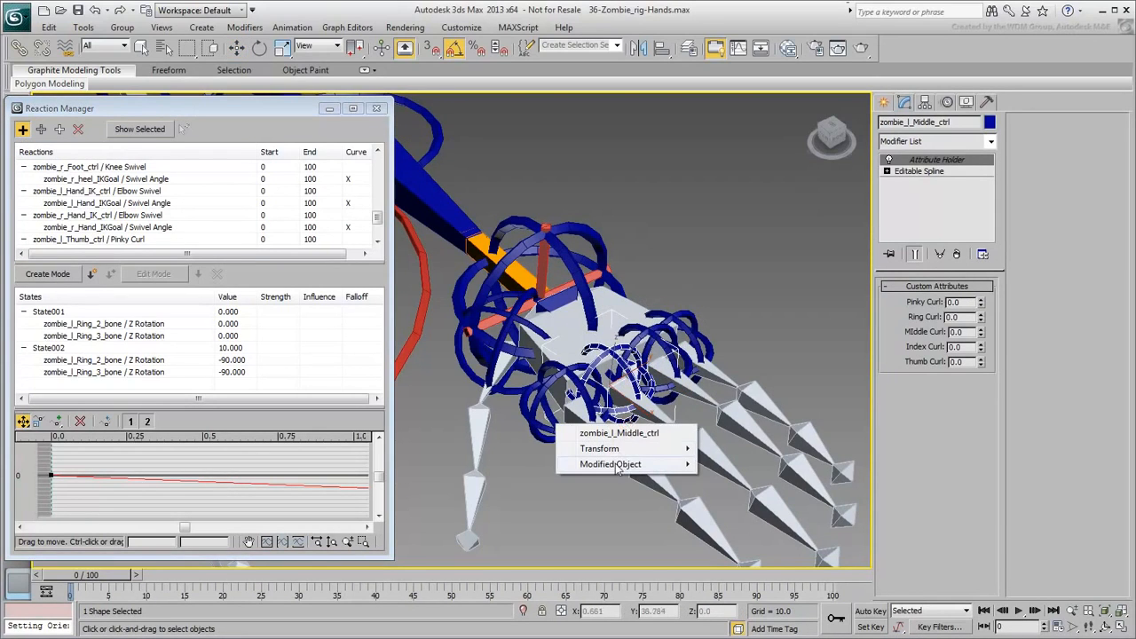
{"action": "mouse_move", "coordinate": [608, 461]}
{"action": "mouse_move", "coordinate": [726, 463]}
{"action": "mouse_move", "coordinate": [890, 463]}
{"action": "left_click", "coordinate": [992, 498]}
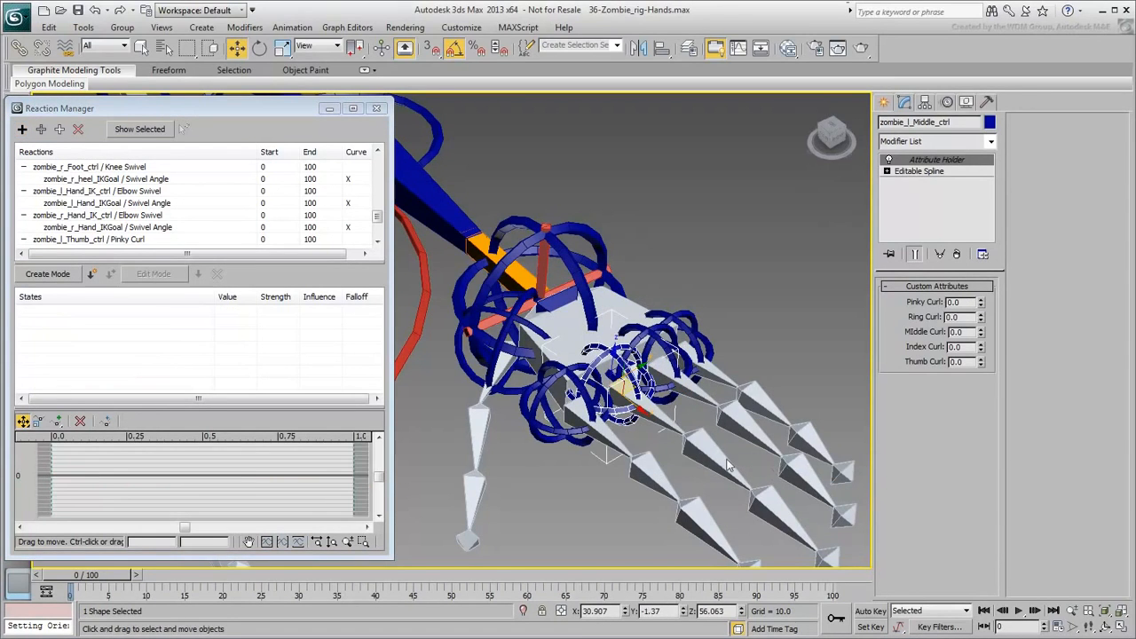
Add the Z Rotation of the second and third middle finger bones as slaves of the Middle Curl reaction.
{"action": "left_click", "coordinate": [699, 448]}
{"action": "left_click", "coordinate": [770, 503], "text": "ctrl"}
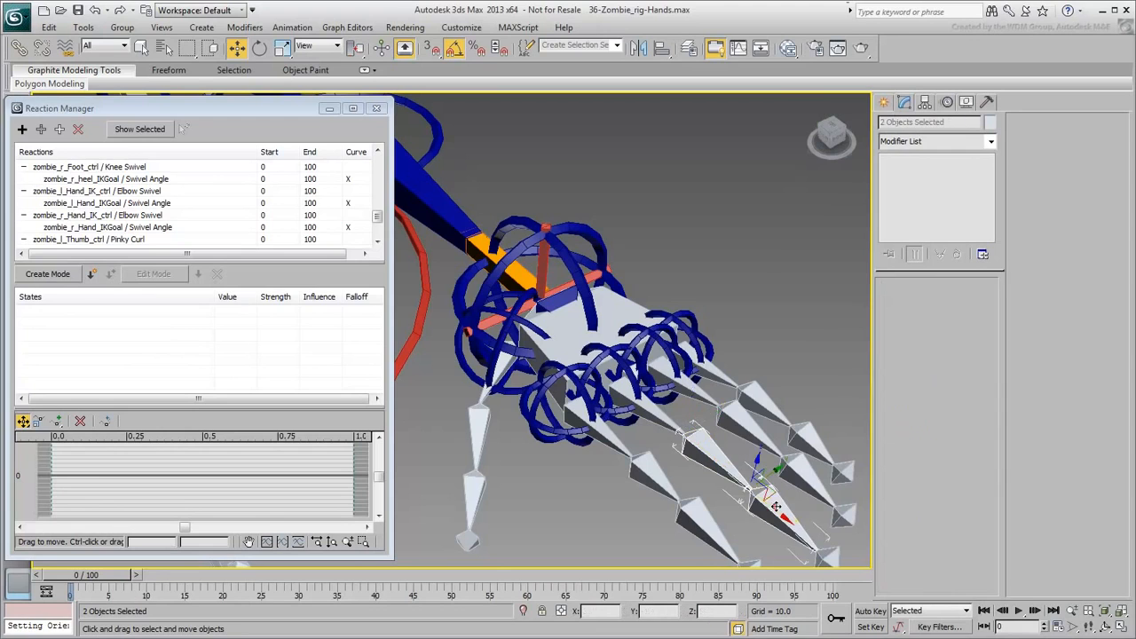
{"action": "left_click", "coordinate": [60, 128]}
{"action": "mouse_move", "coordinate": [79, 137]}
{"action": "mouse_move", "coordinate": [166, 152]}
{"action": "mouse_move", "coordinate": [291, 173]}
{"action": "left_click", "coordinate": [364, 198]}
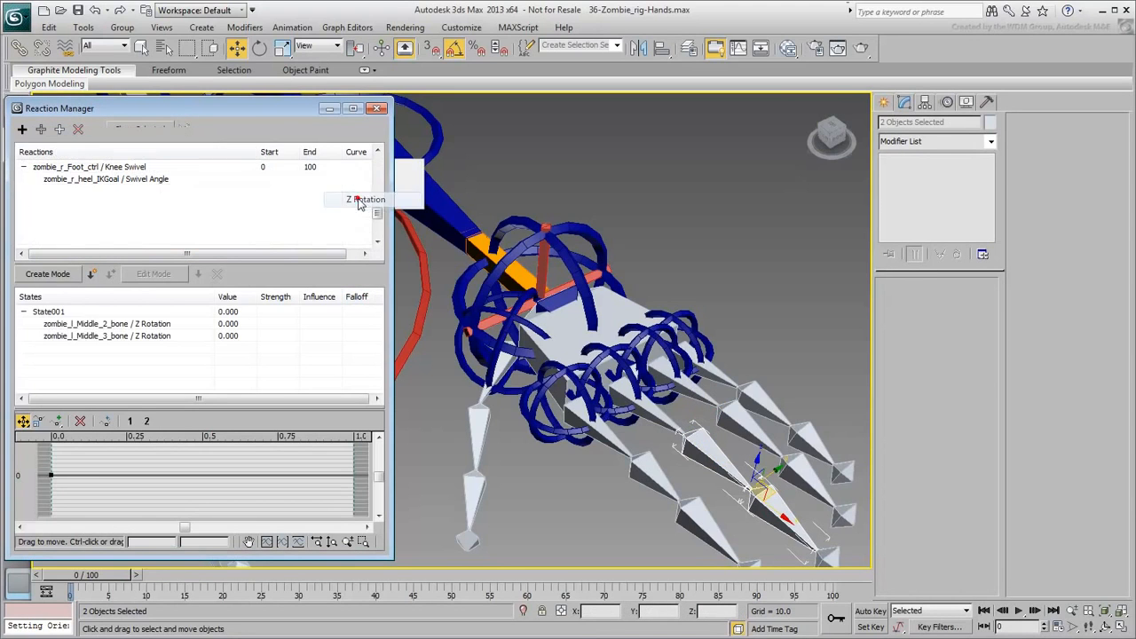
Create a second Middle Curl state at value 10 with both middle bones' Z Rotation at -90, and test the curl.
{"action": "type", "text": "10"}
{"action": "key", "text": "Return"}
{"action": "left_click", "coordinate": [229, 360]}
{"action": "type", "text": "-90"}
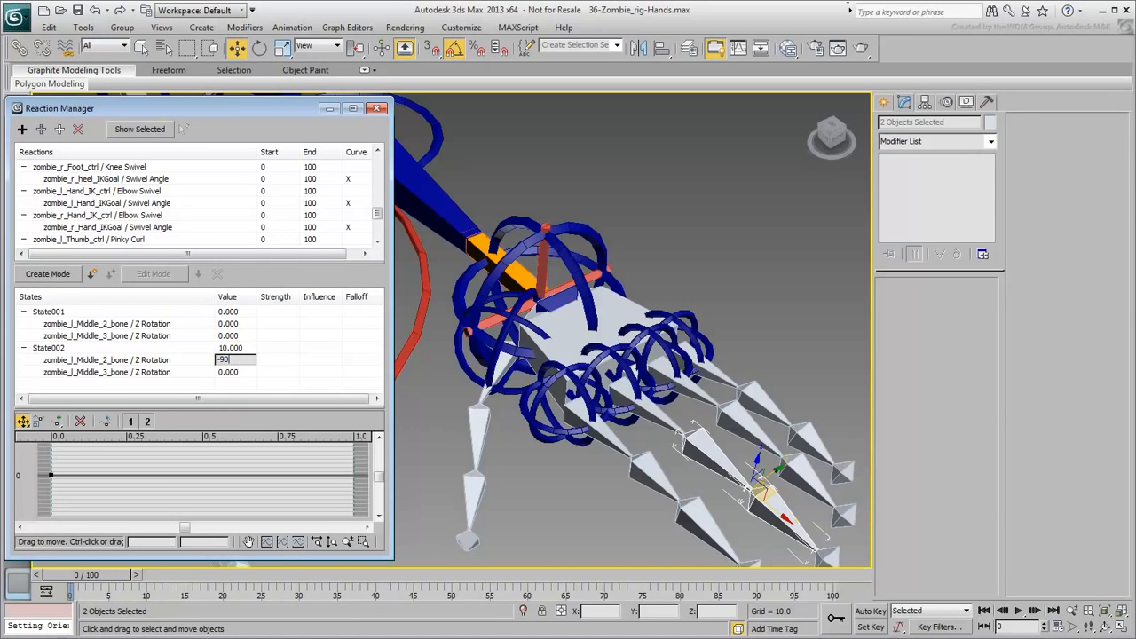
{"action": "key", "text": "Return"}
{"action": "left_click", "coordinate": [234, 373]}
{"action": "type", "text": "-90"}
{"action": "key", "text": "Return"}
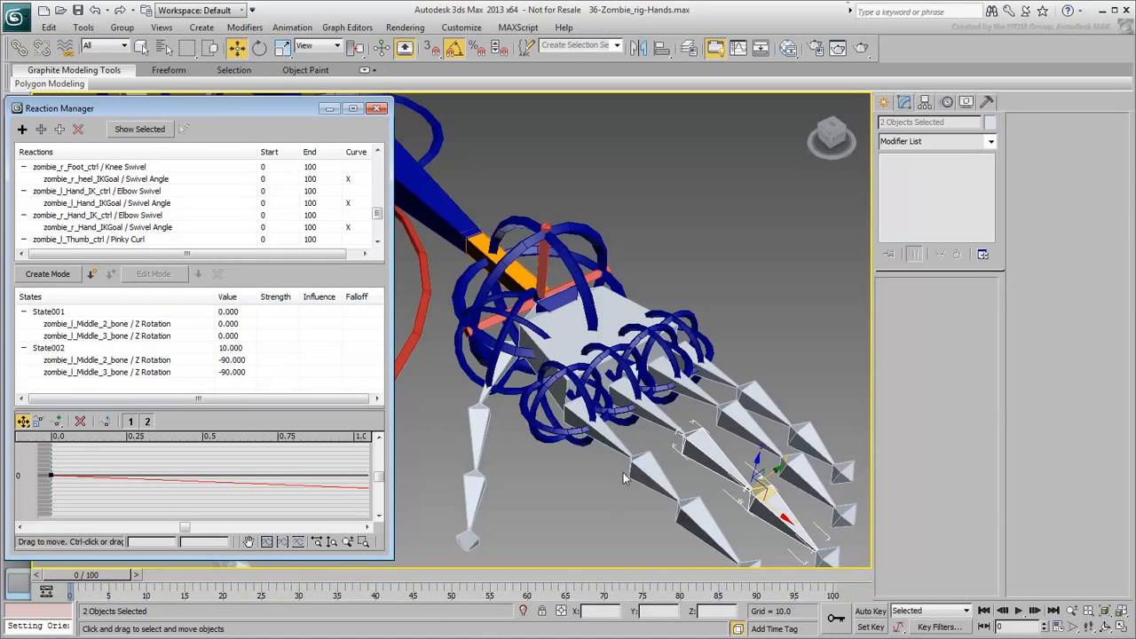
{"action": "left_click", "coordinate": [627, 425]}
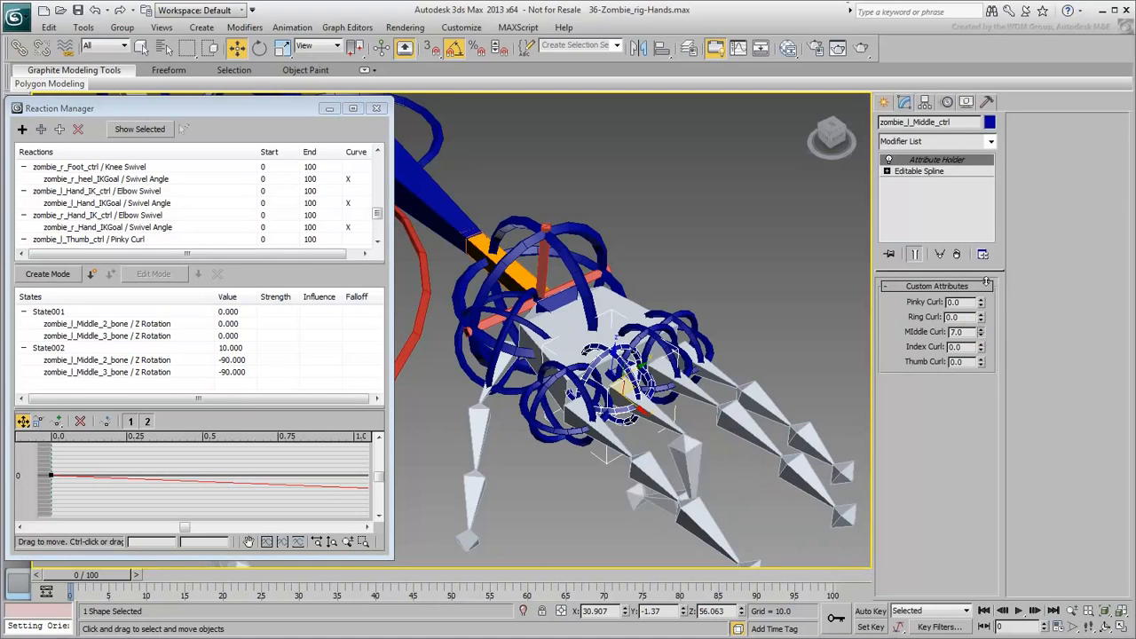
Add the index control's Index Curl attribute as a new reaction master.
{"action": "middle_click_drag", "start_coordinate": [542, 472], "coordinate": [559, 424]}
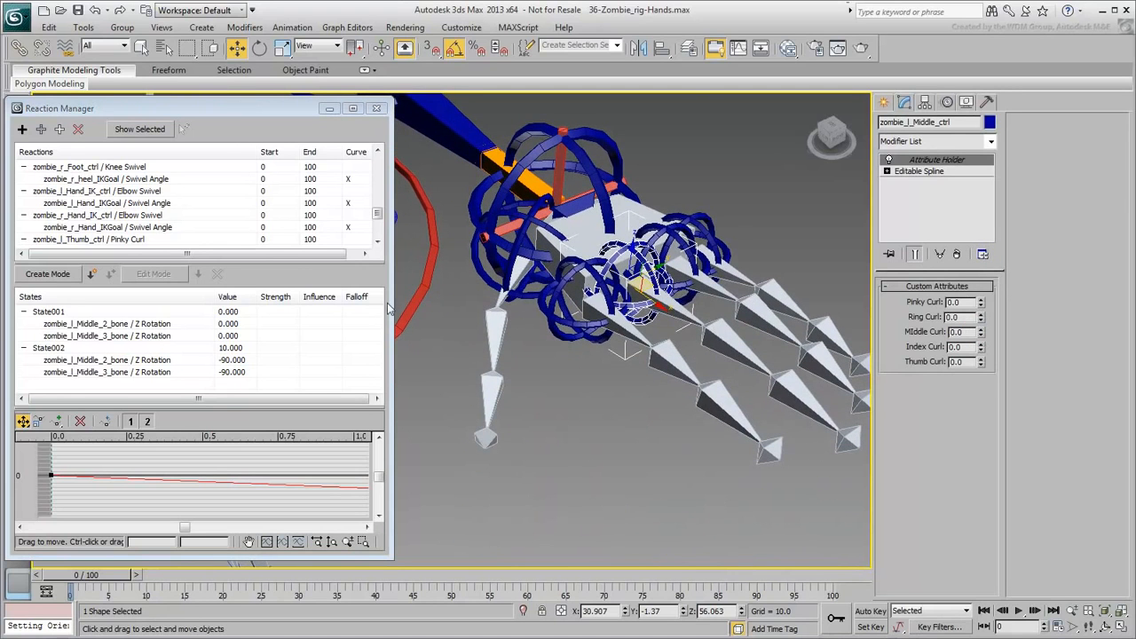
{"action": "left_click", "coordinate": [557, 333]}
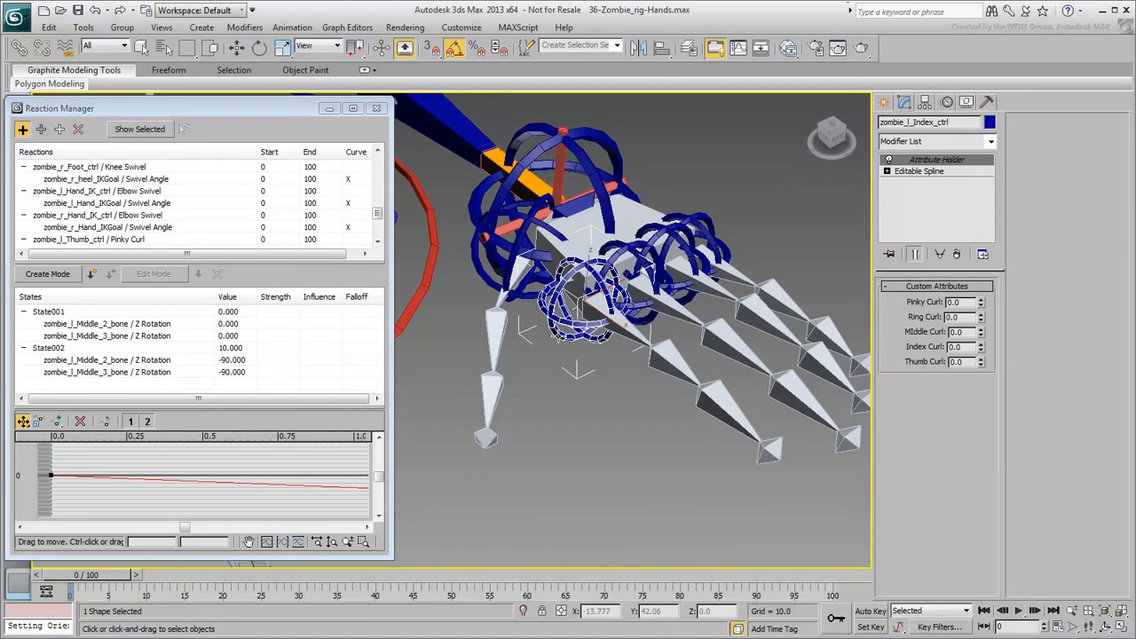
{"action": "left_click", "coordinate": [557, 333]}
{"action": "mouse_move", "coordinate": [595, 376]}
{"action": "mouse_move", "coordinate": [680, 376]}
{"action": "mouse_move", "coordinate": [793, 376]}
{"action": "left_click", "coordinate": [830, 418]}
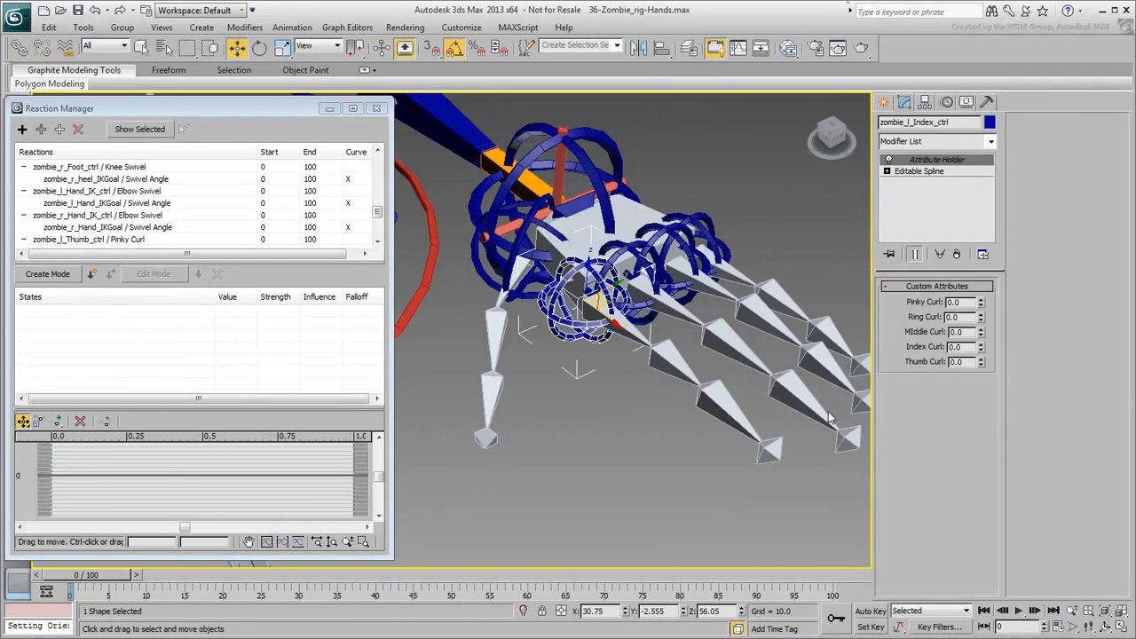
Add the Z Rotation of the second and third index finger bones as slaves of the Index Curl reaction.
{"action": "left_click", "coordinate": [652, 362]}
{"action": "left_click", "coordinate": [712, 404], "text": "ctrl"}
{"action": "left_click", "coordinate": [62, 131]}
{"action": "mouse_move", "coordinate": [65, 140]}
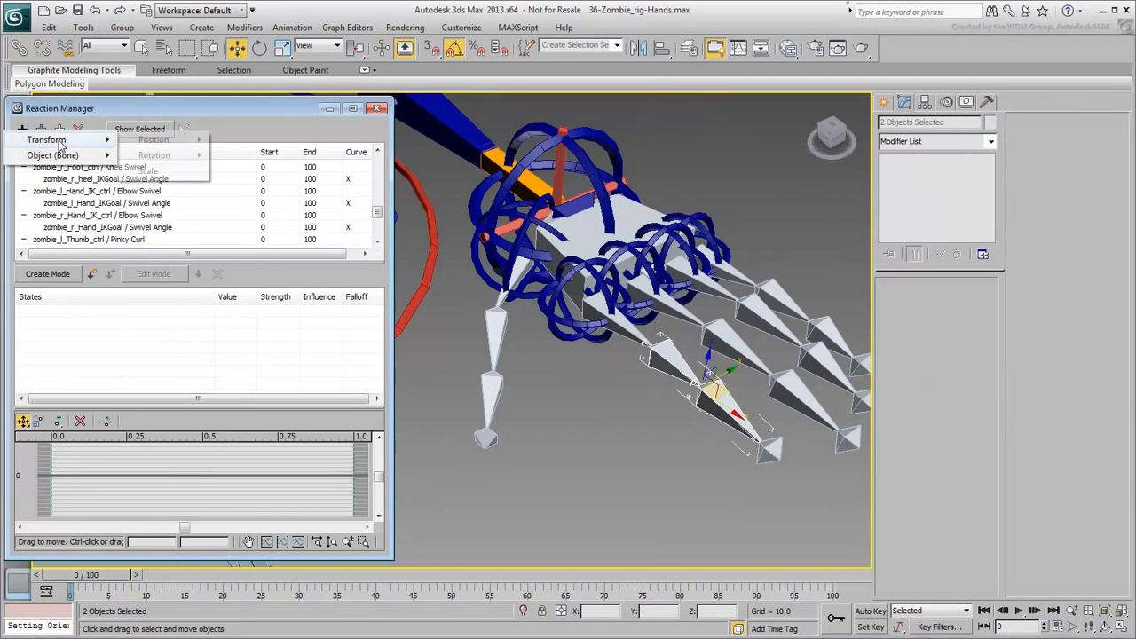
{"action": "mouse_move", "coordinate": [155, 158]}
{"action": "mouse_move", "coordinate": [264, 172]}
{"action": "left_click", "coordinate": [378, 214]}
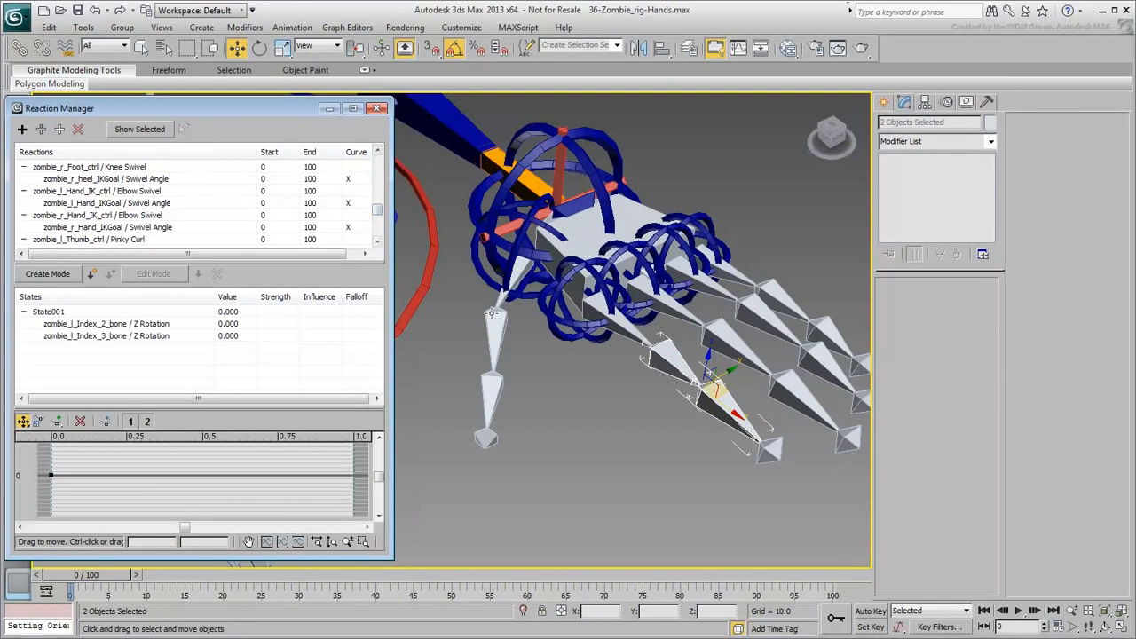
Create a second Index Curl state at value 10 with both index bones' Z Rotation at -90, and test the curl.
{"action": "left_click", "coordinate": [92, 275]}
{"action": "type", "text": "10"}
{"action": "left_click", "coordinate": [228, 361]}
{"action": "key", "text": "Return"}
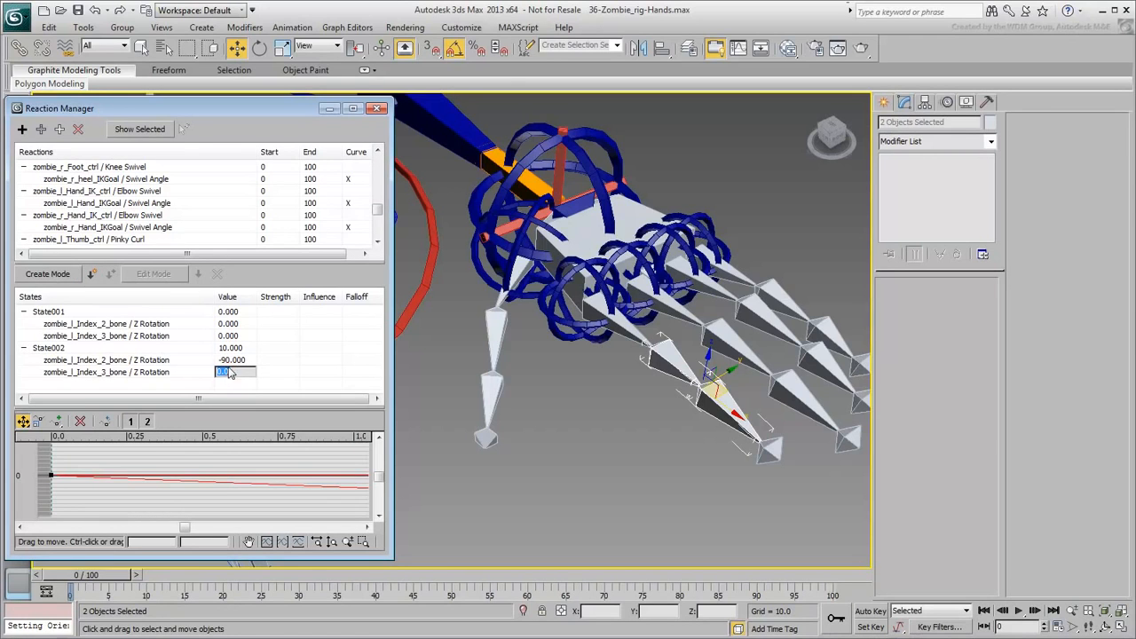
{"action": "left_click", "coordinate": [565, 337]}
{"action": "left_click_drag", "start_coordinate": [982, 350], "coordinate": [986, 306]}
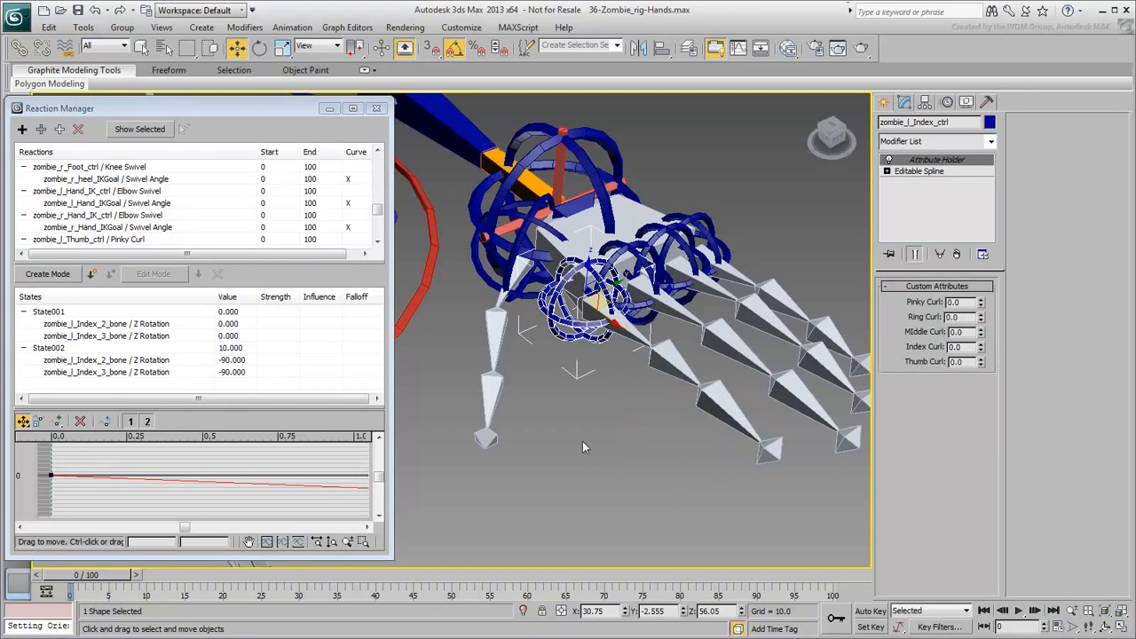
Add the thumb control's Thumb Curl attribute as a new reaction master.
{"action": "left_click", "coordinate": [486, 282]}
{"action": "left_click", "coordinate": [22, 129]}
{"action": "left_click", "coordinate": [484, 280]}
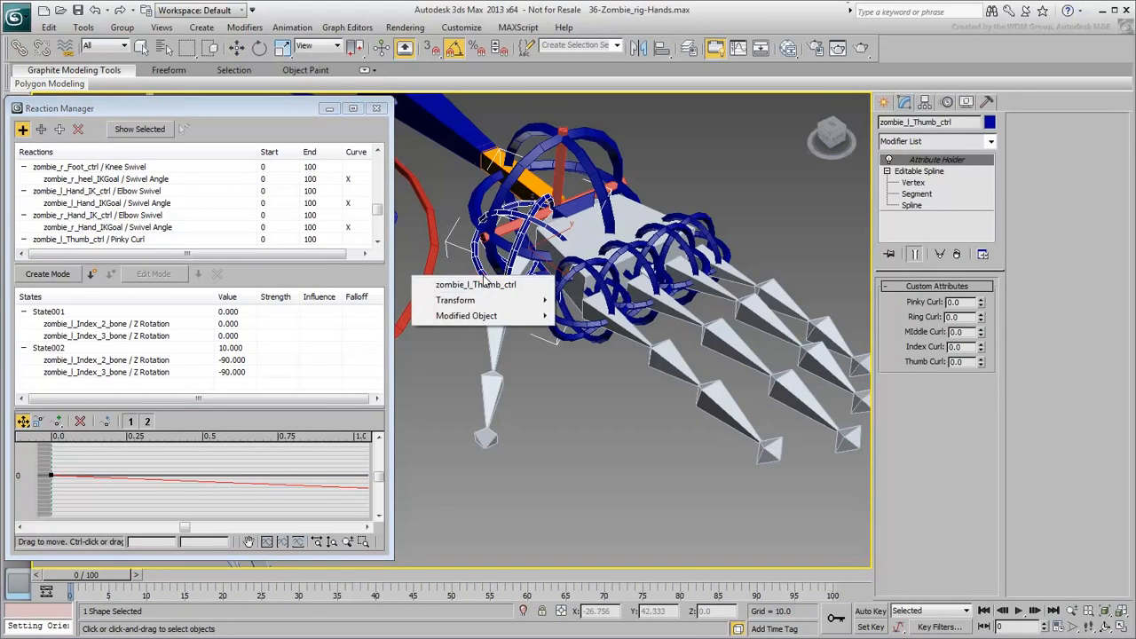
{"action": "mouse_move", "coordinate": [466, 316]}
{"action": "mouse_move", "coordinate": [606, 316]}
{"action": "mouse_move", "coordinate": [741, 325]}
{"action": "left_click", "coordinate": [848, 378]}
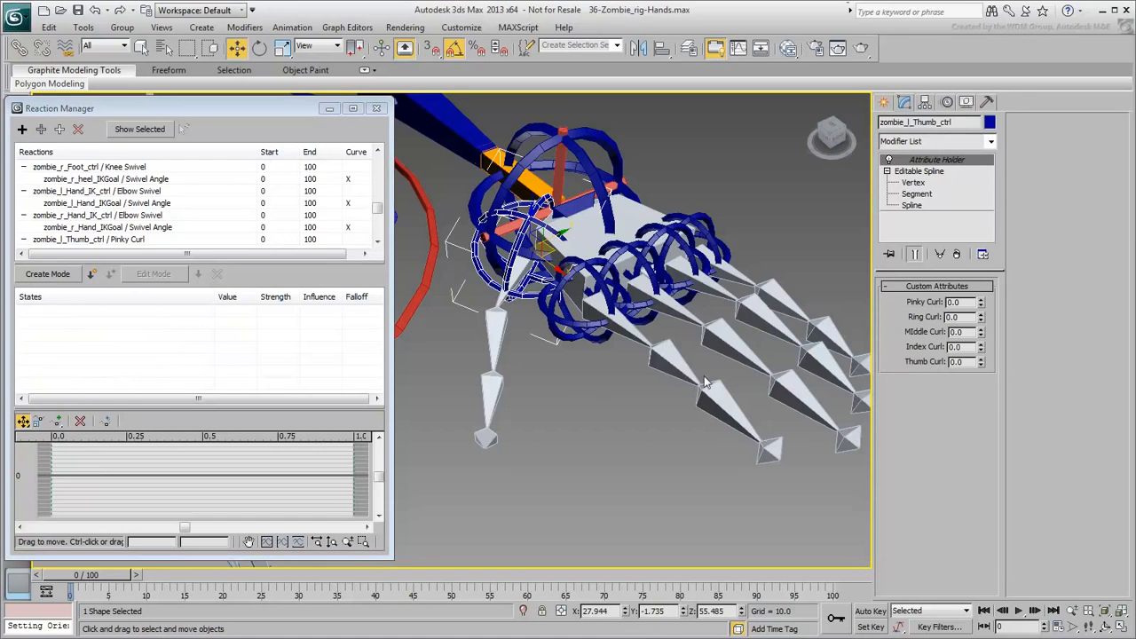
Add the Z Rotation of the second and third thumb bones as slaves of the Thumb Curl reaction.
{"action": "left_click", "coordinate": [499, 347]}
{"action": "left_click", "coordinate": [495, 393], "text": "ctrl"}
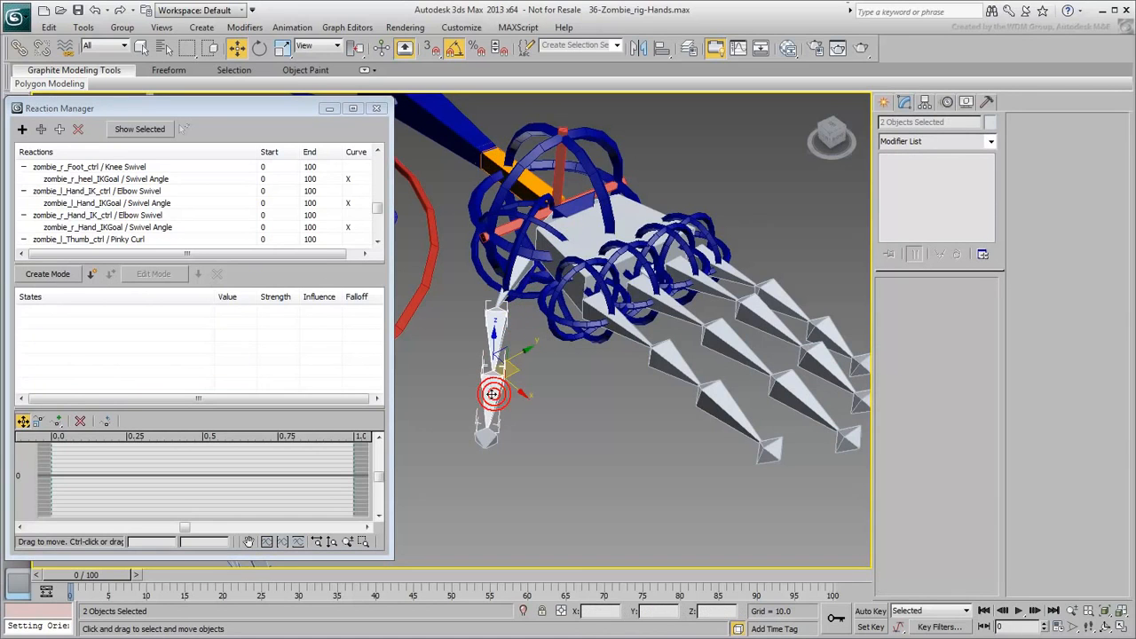
{"action": "left_click", "coordinate": [59, 132]}
{"action": "left_click", "coordinate": [60, 140]}
{"action": "mouse_move", "coordinate": [163, 158]}
{"action": "mouse_move", "coordinate": [267, 172]}
{"action": "left_click", "coordinate": [364, 197]}
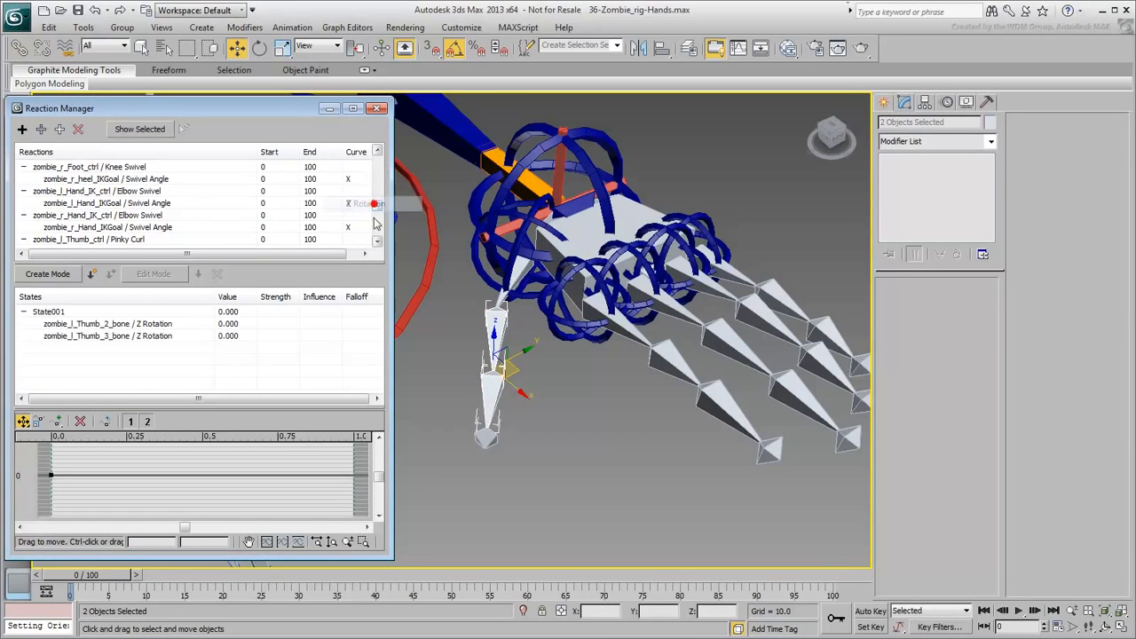
Create a second Thumb Curl state at value 10 and set both thumb bones' Z Rotation to -90 in it.
{"action": "left_click", "coordinate": [93, 275]}
{"action": "type", "text": "10"}
{"action": "key", "text": "Return"}
{"action": "double_click", "coordinate": [232, 359]}
{"action": "type", "text": "-90"}
{"action": "key", "text": "Return"}
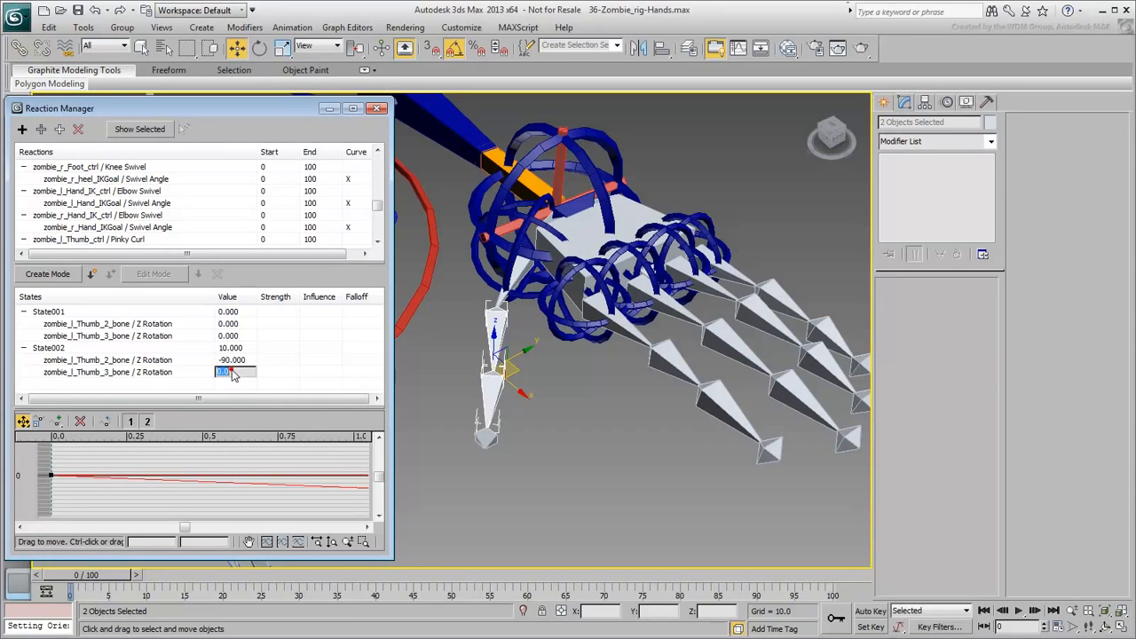
{"action": "key", "text": "Return"}
Test the Thumb Curl from the thumb control and set both thumb bones' Z Rotation to 90 in the second state.
{"action": "left_click", "coordinate": [482, 277]}
{"action": "left_click_drag", "start_coordinate": [979, 364], "coordinate": [979, 305]}
{"action": "left_click", "coordinate": [238, 360]}
{"action": "double_click", "coordinate": [238, 360]}
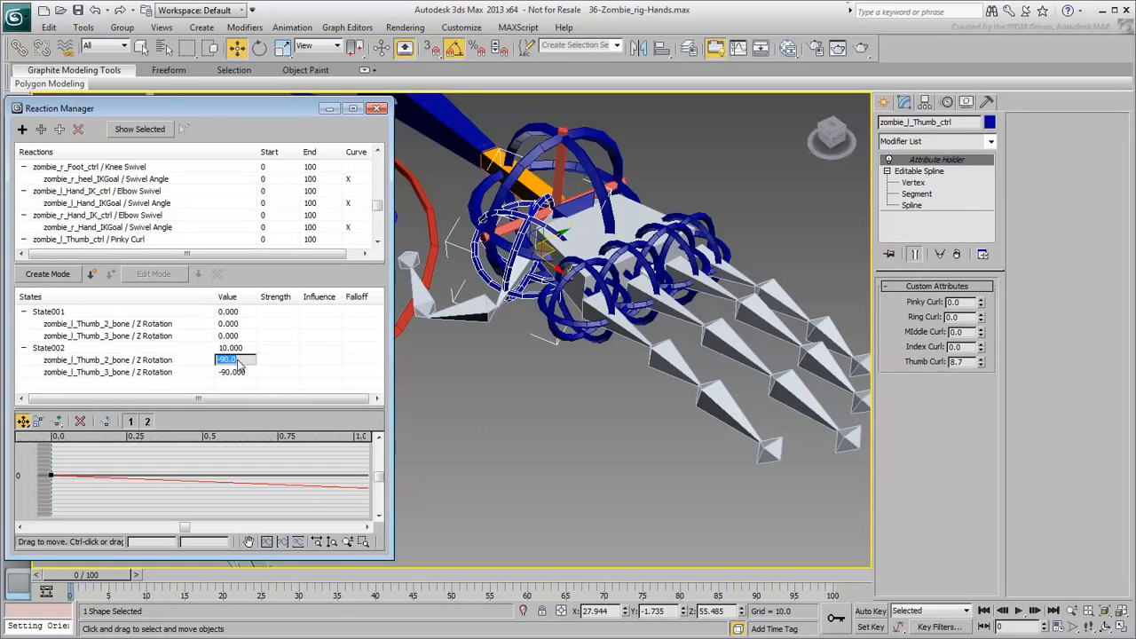
{"action": "type", "text": "90"}
{"action": "key", "text": "Return"}
{"action": "type", "text": "90"}
{"action": "key", "text": "Return"}
Test the thumb control's Thumb Curl, reset it to 0, close the Reaction Manager and deselect the control.
{"action": "left_click_drag", "start_coordinate": [980, 362], "coordinate": [968, 420]}
{"action": "right_click", "coordinate": [980, 364]}
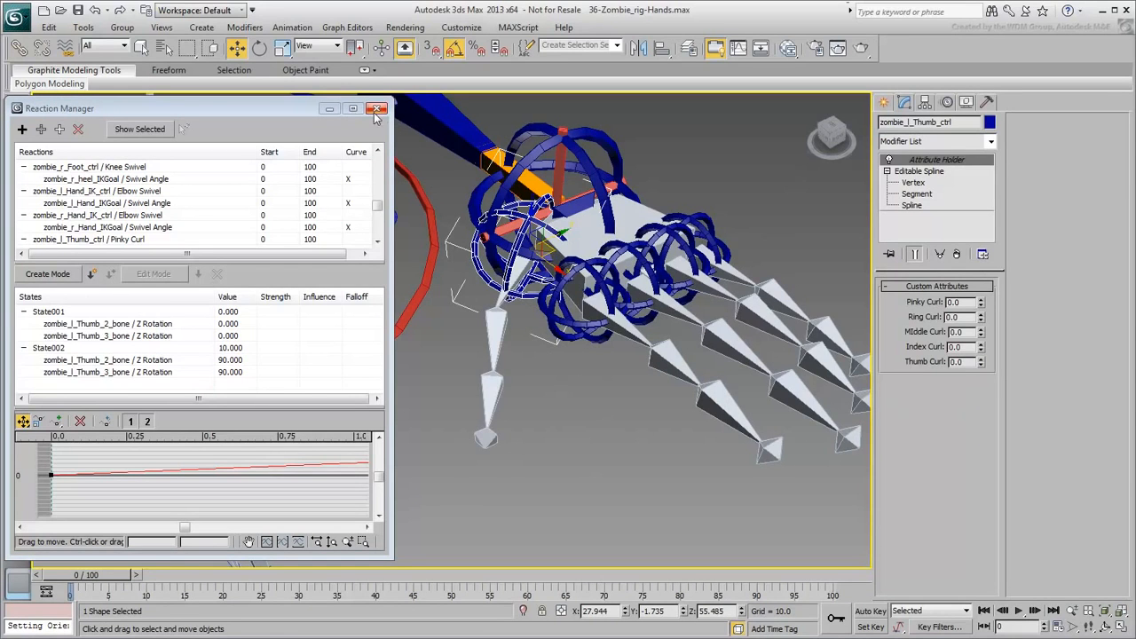
{"action": "left_click", "coordinate": [377, 109]}
{"action": "middle_click_drag", "start_coordinate": [692, 407], "coordinate": [457, 452]}
{"action": "left_click", "coordinate": [460, 468]}
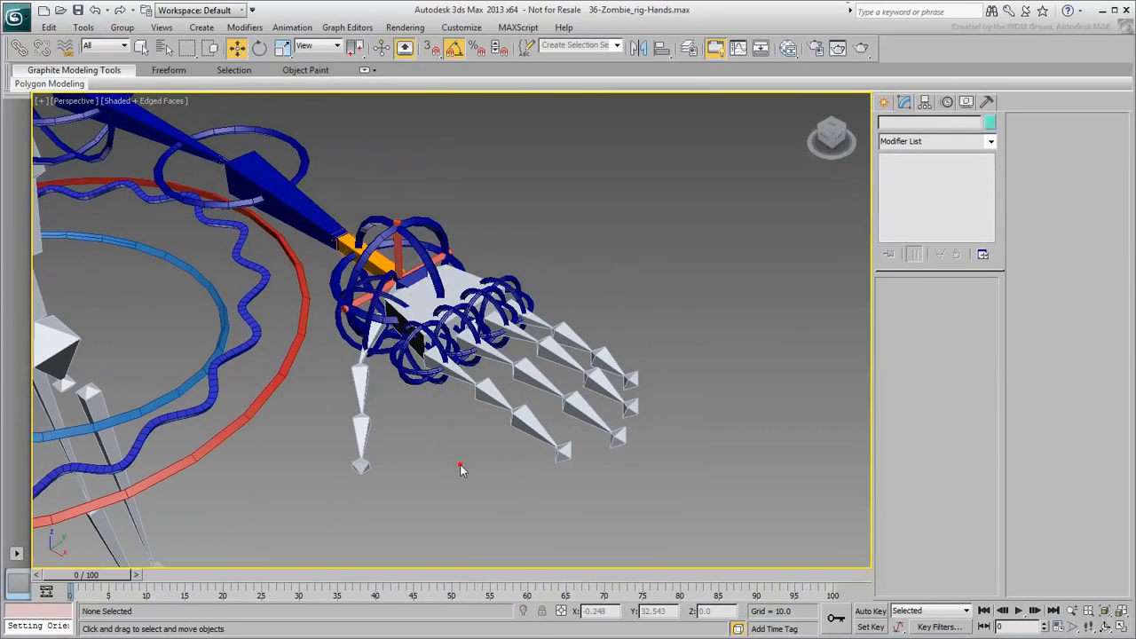
Test the curls on the index finger control with Pinky 3.5, Ring 2.5, Middle 3.3, Index 4.5 and Thumb 1.2.
{"action": "left_click", "coordinate": [424, 379]}
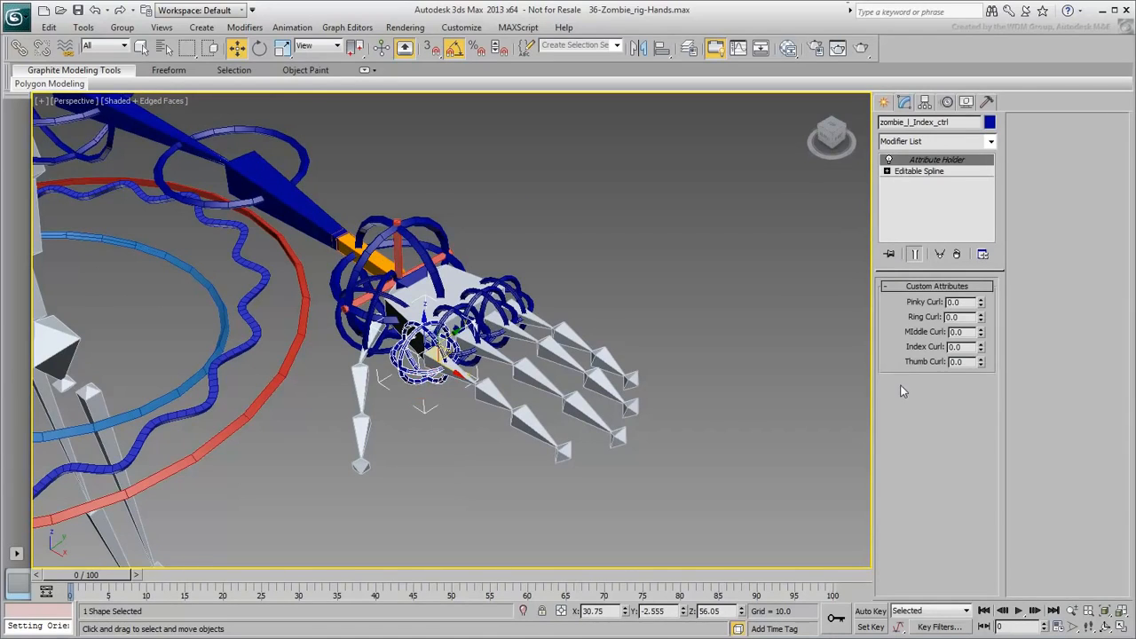
{"action": "mouse_move", "coordinate": [983, 302]}
{"action": "left_mouse_down"}
{"action": "mouse_move", "coordinate": [980, 322]}
{"action": "mouse_move", "coordinate": [980, 305]}
{"action": "left_mouse_up"}
{"action": "left_click_drag", "start_coordinate": [980, 347], "coordinate": [982, 318]}
{"action": "left_click_drag", "start_coordinate": [980, 363], "coordinate": [983, 362]}
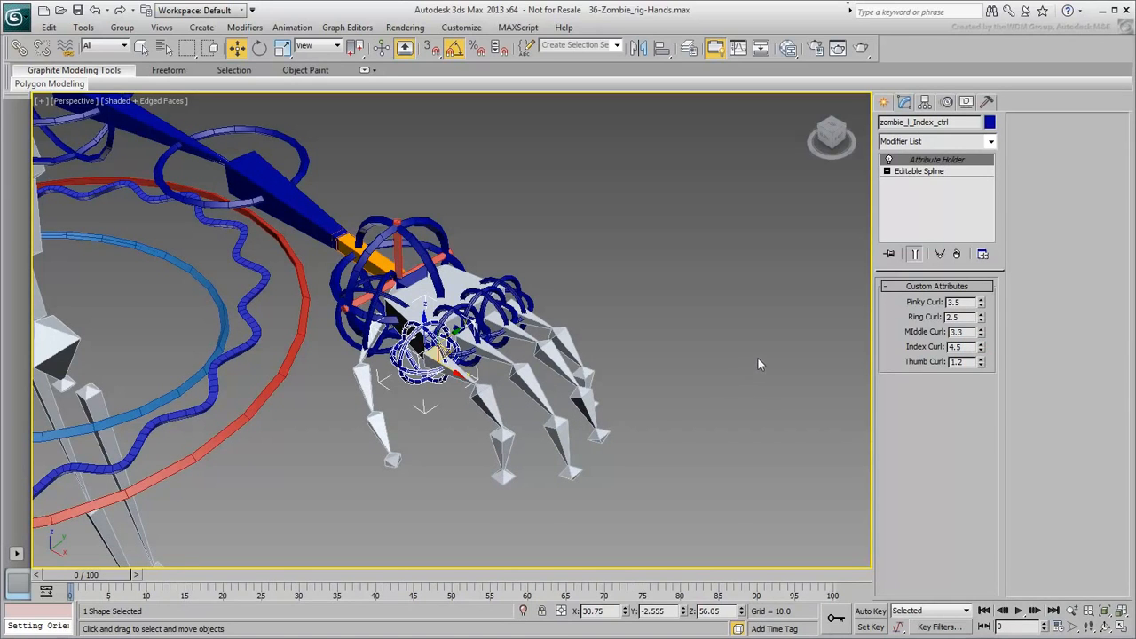
Reset all five curl attributes on the index finger control to 0 and deselect it.
{"action": "right_click", "coordinate": [981, 304]}
{"action": "right_click", "coordinate": [981, 318]}
{"action": "right_click", "coordinate": [981, 333]}
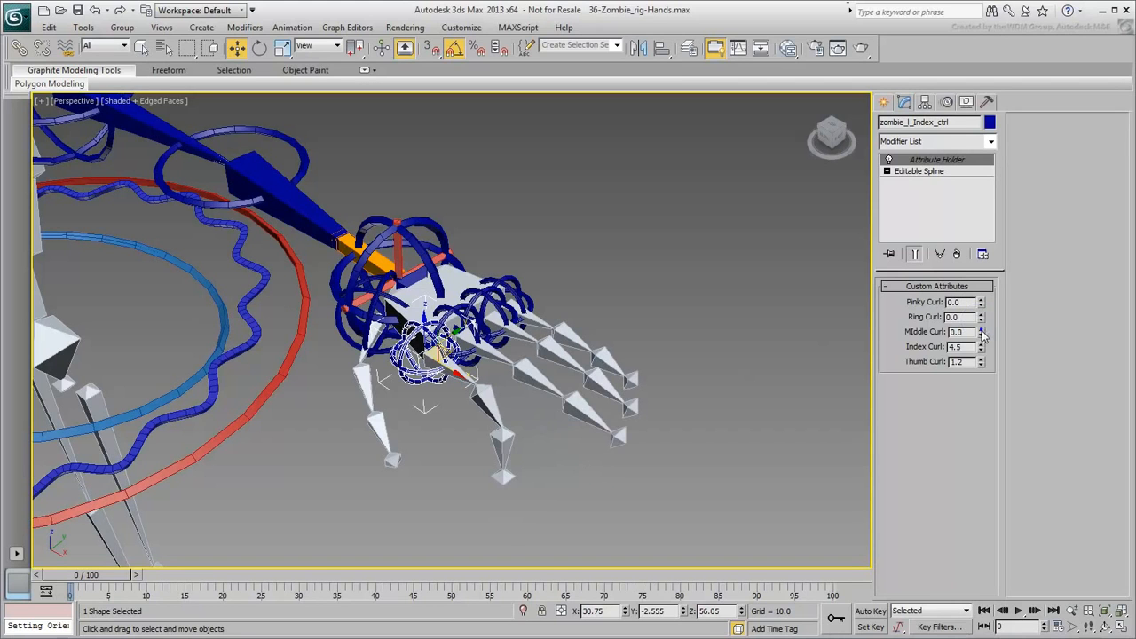
{"action": "right_click", "coordinate": [980, 347]}
{"action": "right_click", "coordinate": [981, 362]}
{"action": "left_click", "coordinate": [734, 323]}
{"action": "middle_click_drag", "start_coordinate": [717, 322], "coordinate": [606, 297], "text": "alt"}
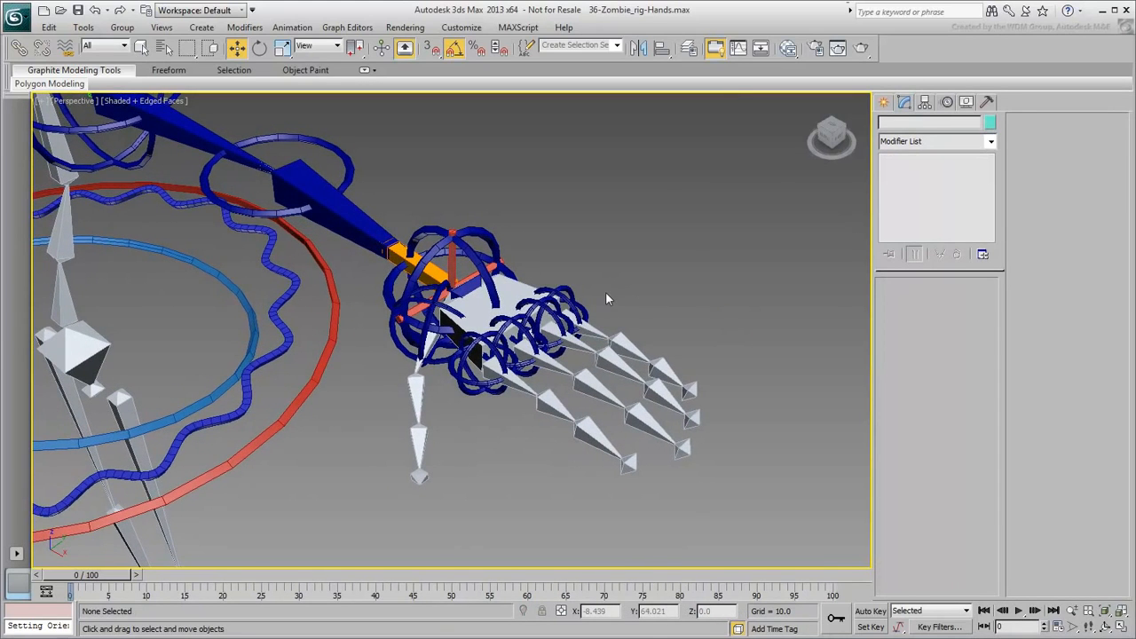